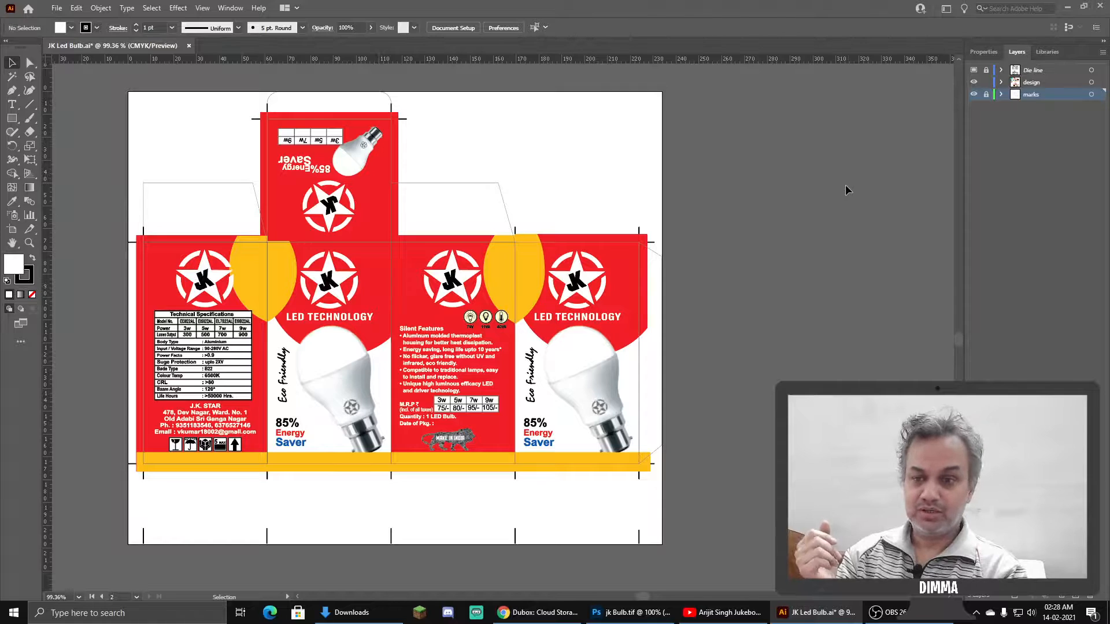
pyautogui.moveTo(409, 272); pyautogui.dragTo(386, 279)
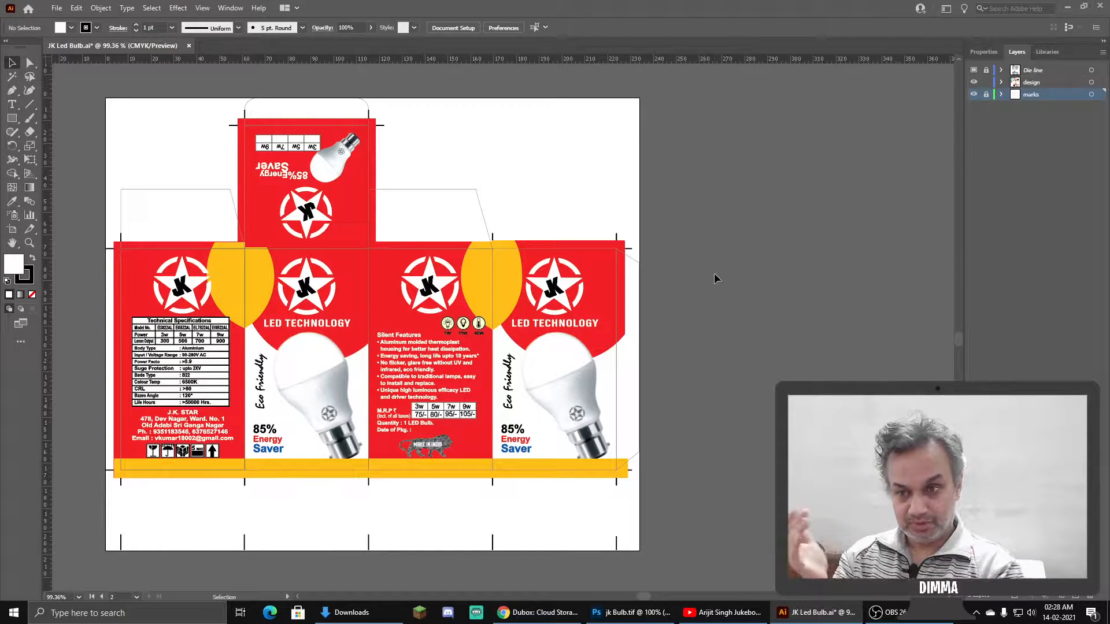
pyautogui.click(974, 94)
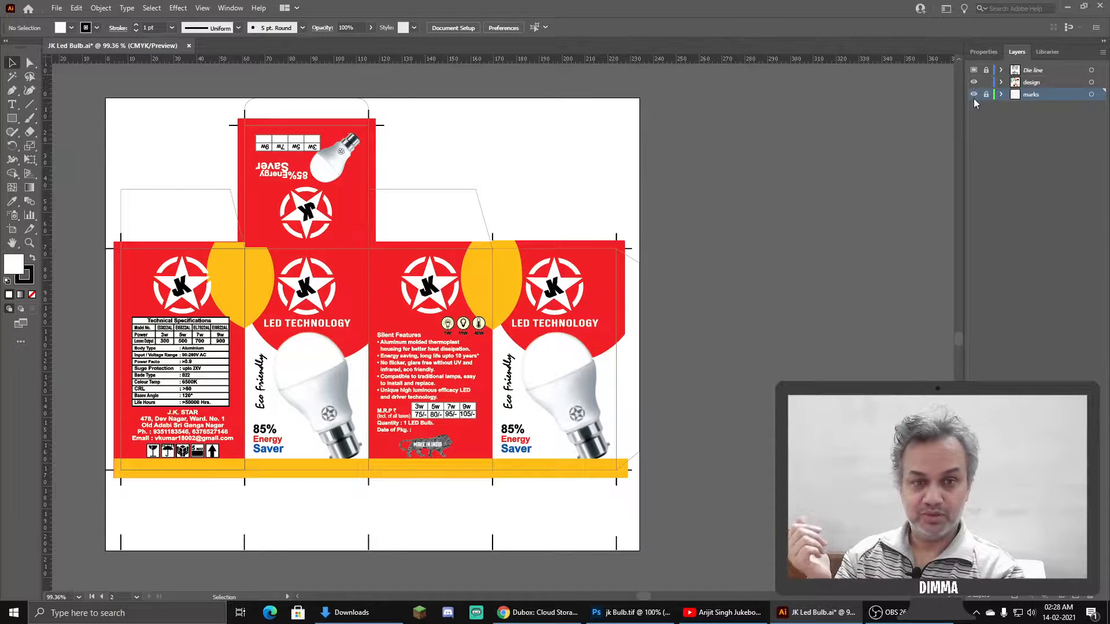
pyautogui.click(974, 94)
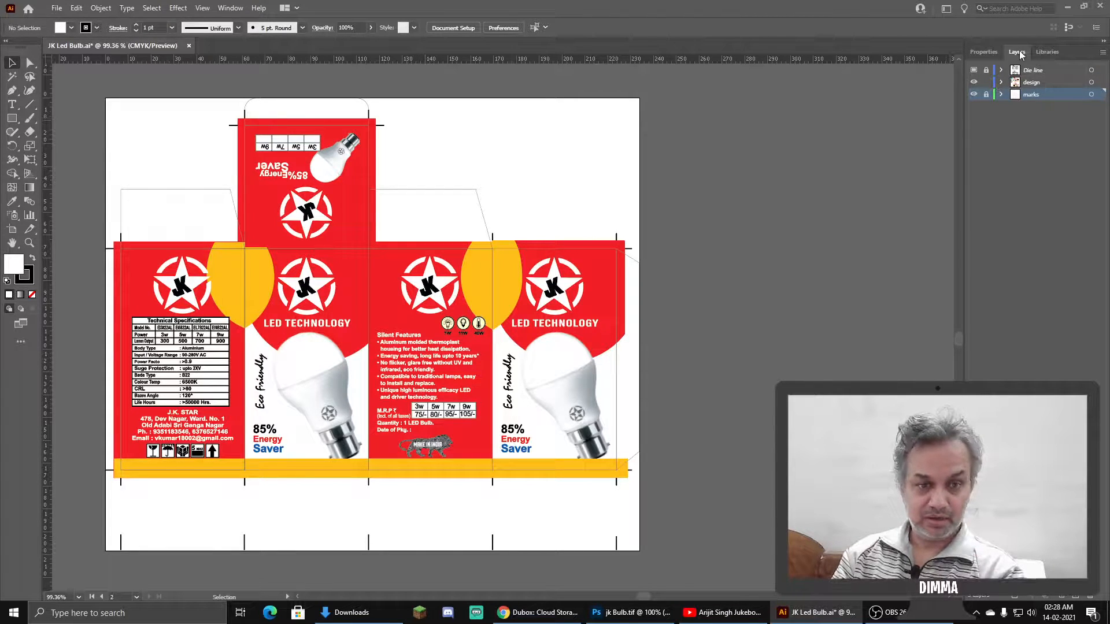
pyautogui.click(238, 10)
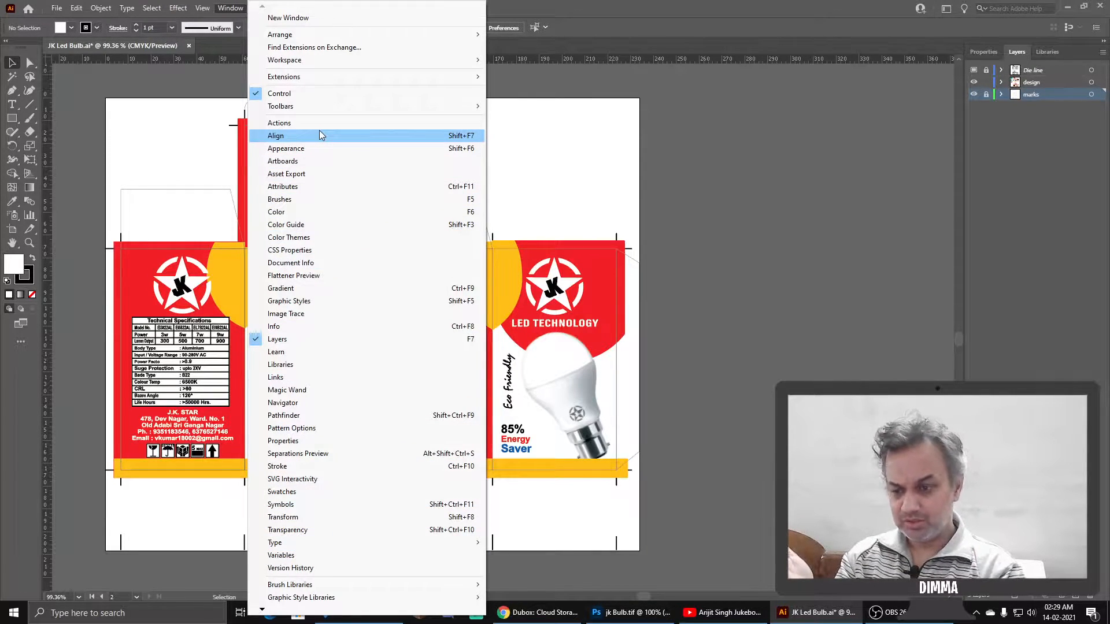
pyautogui.moveTo(333, 547)
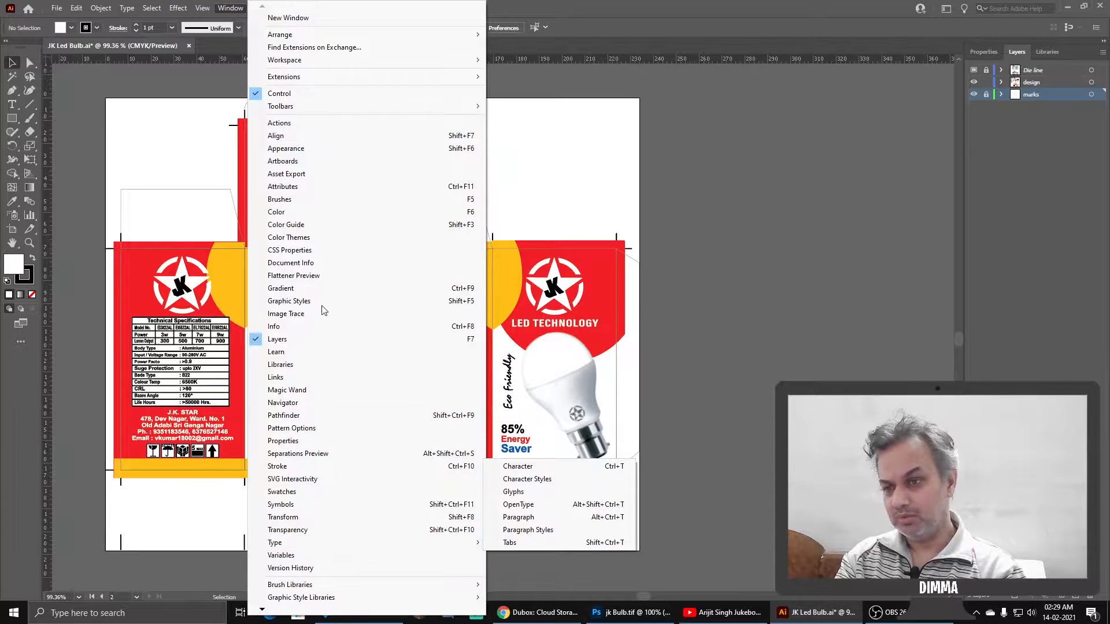
pyautogui.click(720, 198)
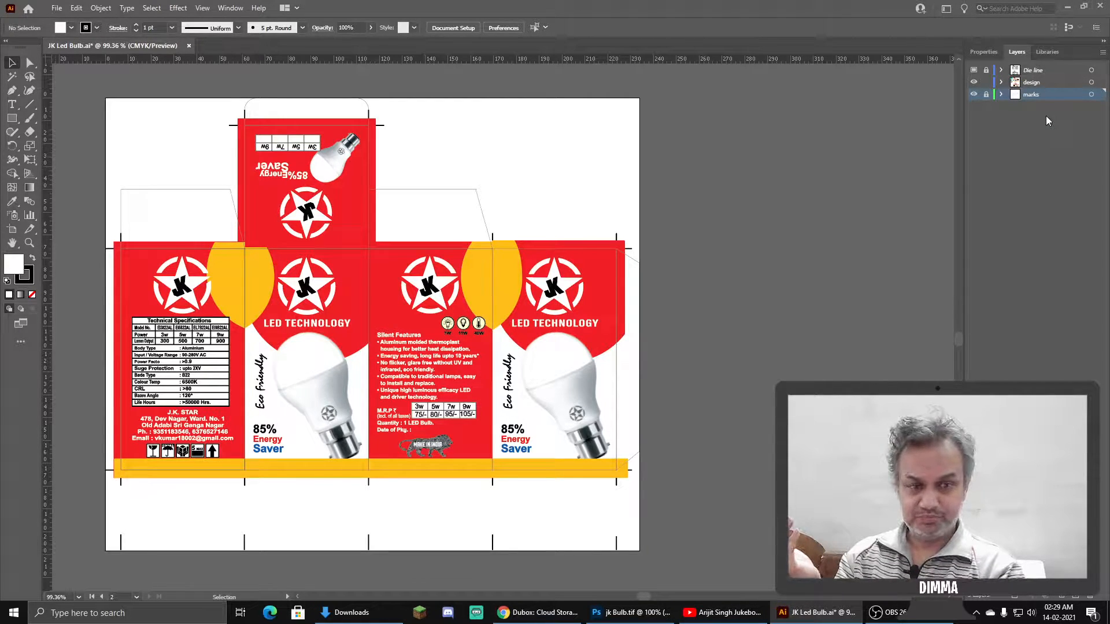
pyautogui.click(1102, 52)
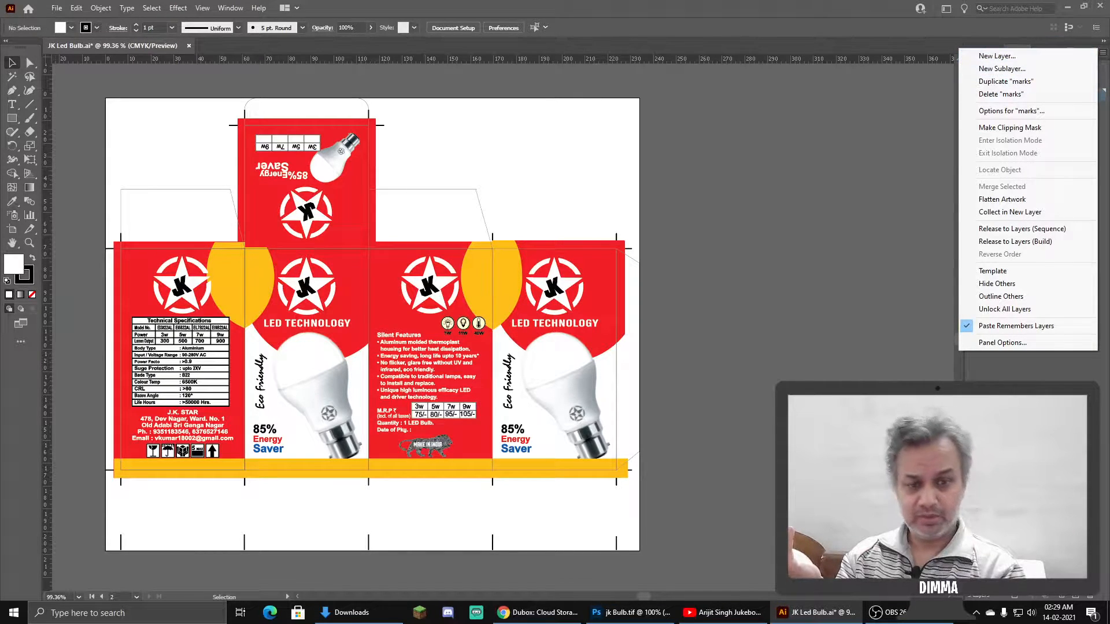
pyautogui.click(1041, 367)
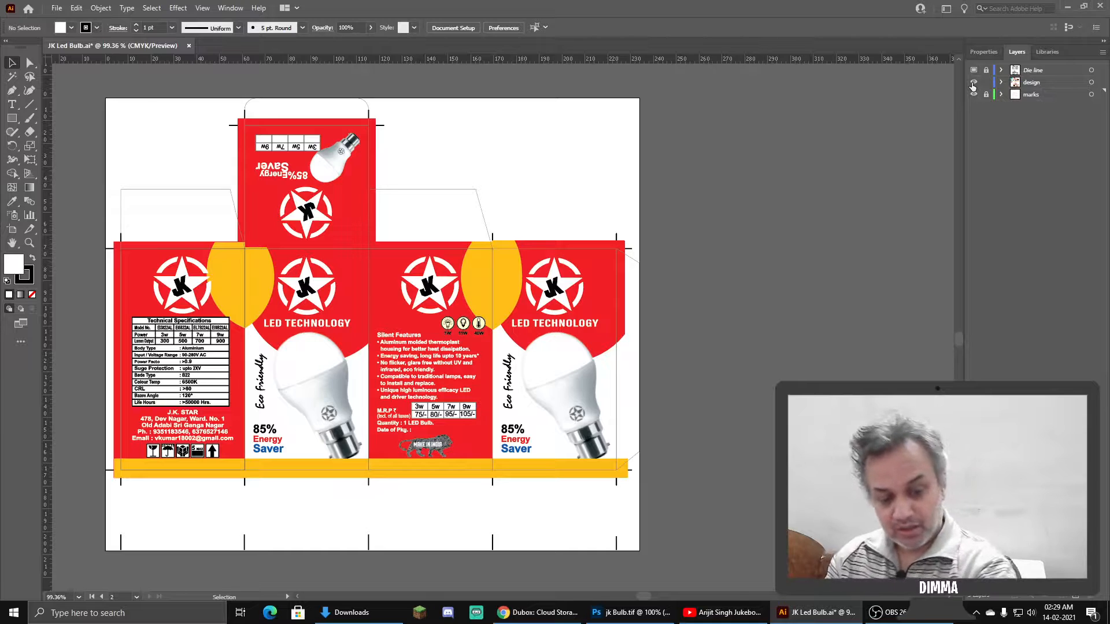
# Hide the marks and design layers, and unlock the Die line layer and make it active.
pyautogui.moveTo(973, 93); pyautogui.dragTo(974, 82)
pyautogui.click(973, 81)
pyautogui.click(972, 82)
pyautogui.click(986, 70)
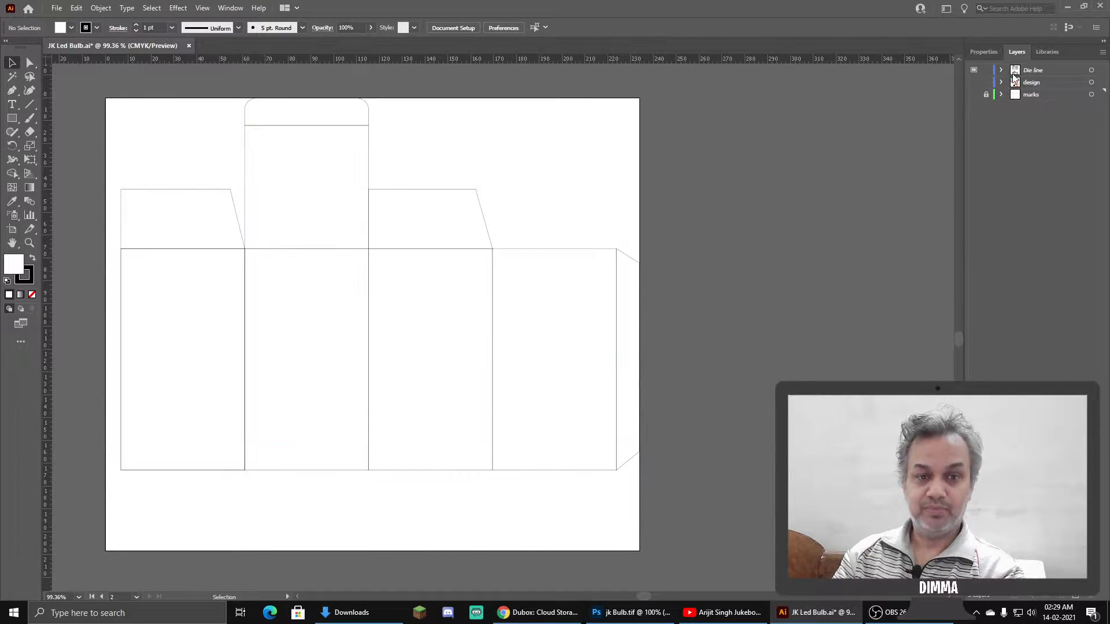
pyautogui.click(1018, 71)
pyautogui.moveTo(460, 215); pyautogui.dragTo(539, 267)
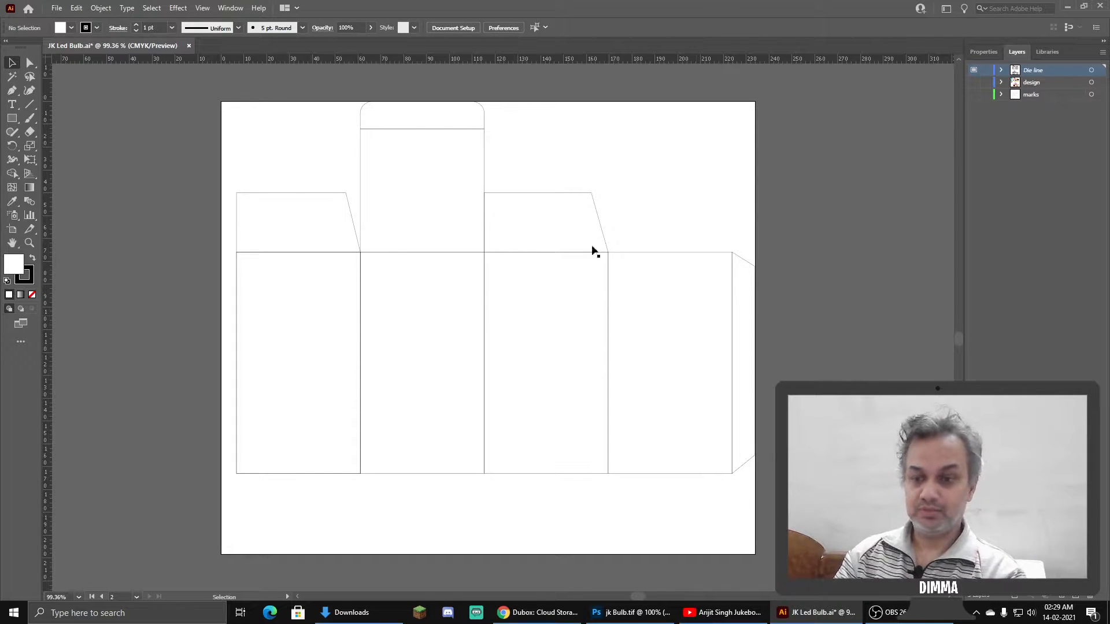
pyautogui.scroll(-15, 604, 266)
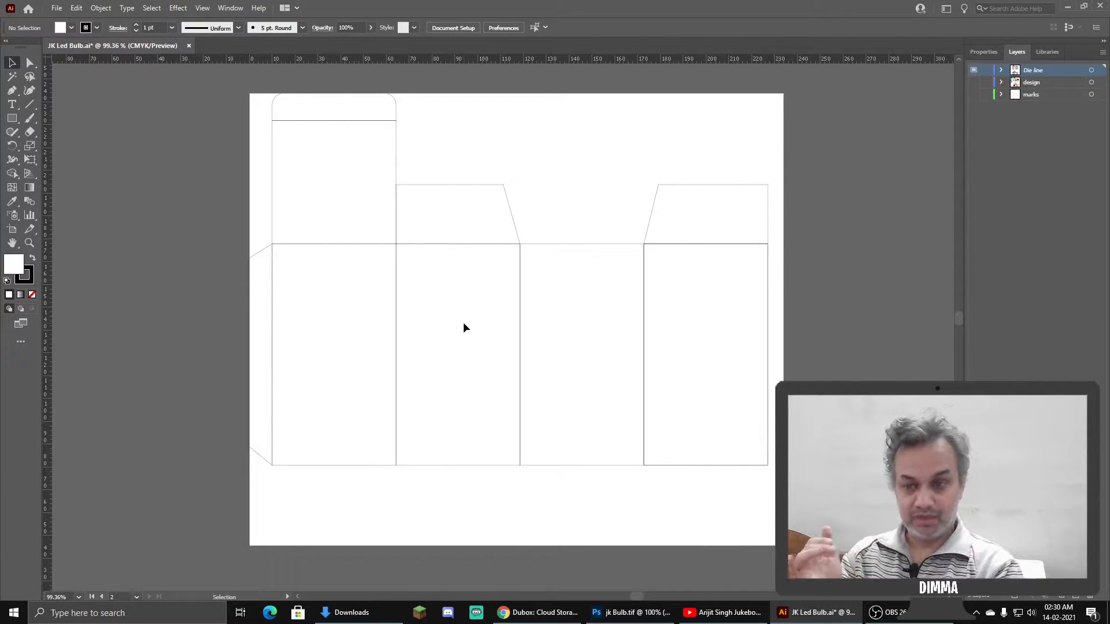
# Draw a rectangle about 70 mm wide and 105 mm high on the empty canvas beside the first artboard.
pyautogui.moveTo(361, 286); pyautogui.dragTo(589, 289)
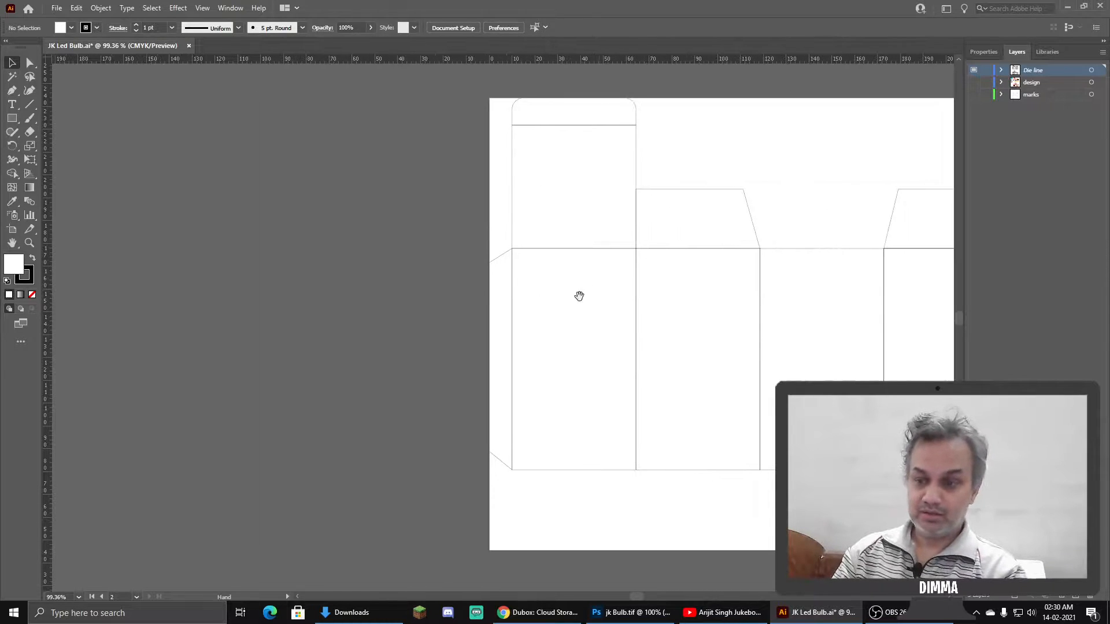
pyautogui.click(12, 118)
pyautogui.moveTo(150, 173); pyautogui.dragTo(310, 412)
pyautogui.click(12, 62)
pyautogui.click(983, 52)
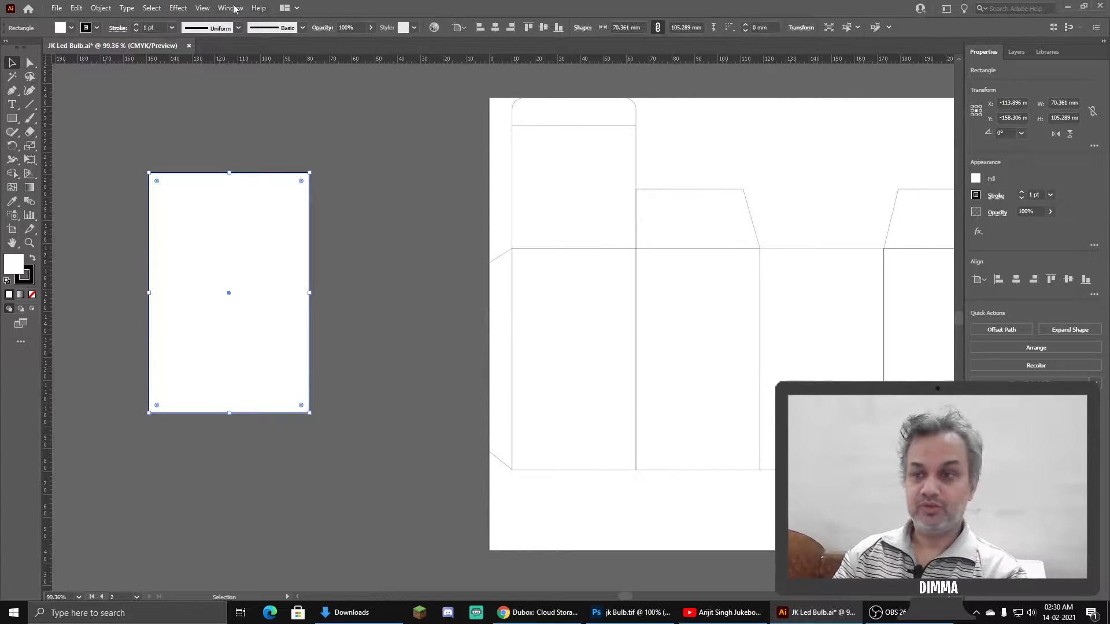
pyautogui.click(231, 8)
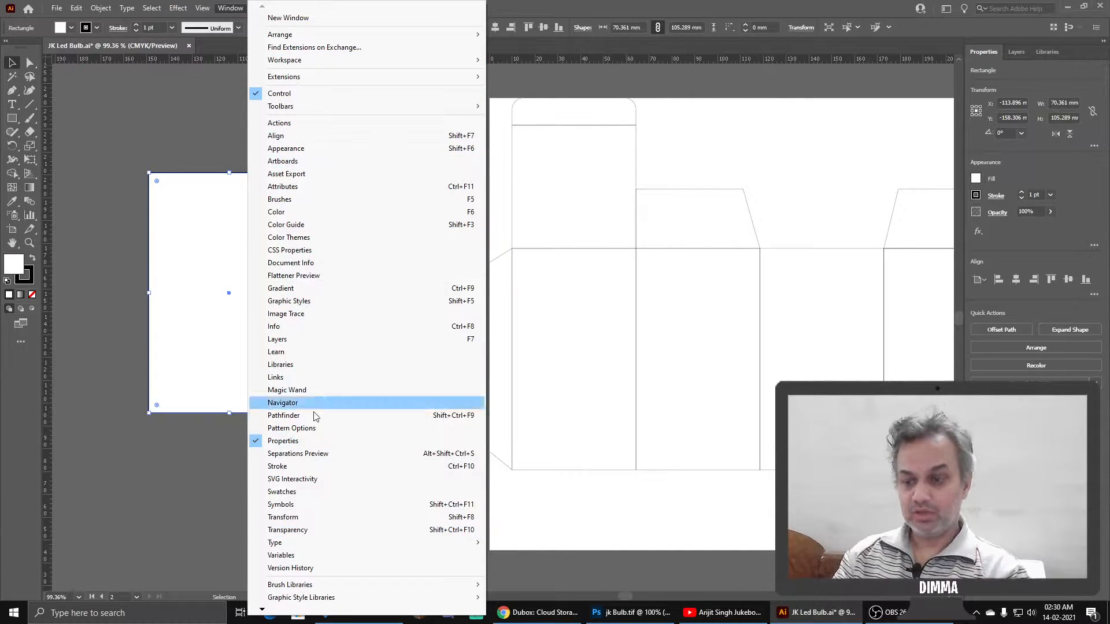
pyautogui.click(571, 5)
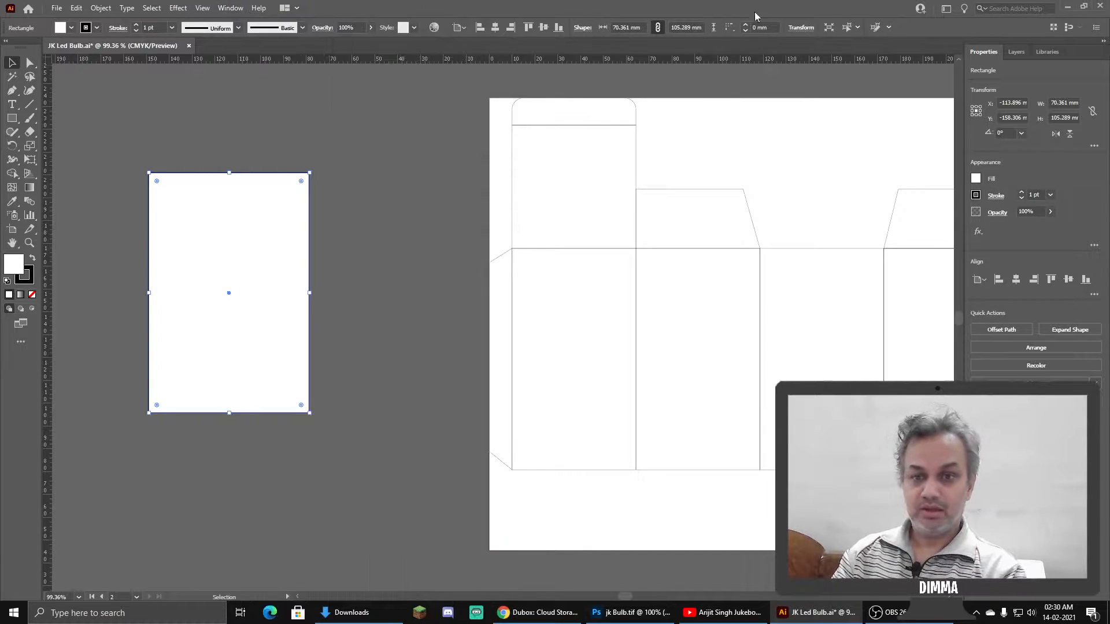
# Switch the document's ruler units to inches.
pyautogui.rightClick(812, 69)
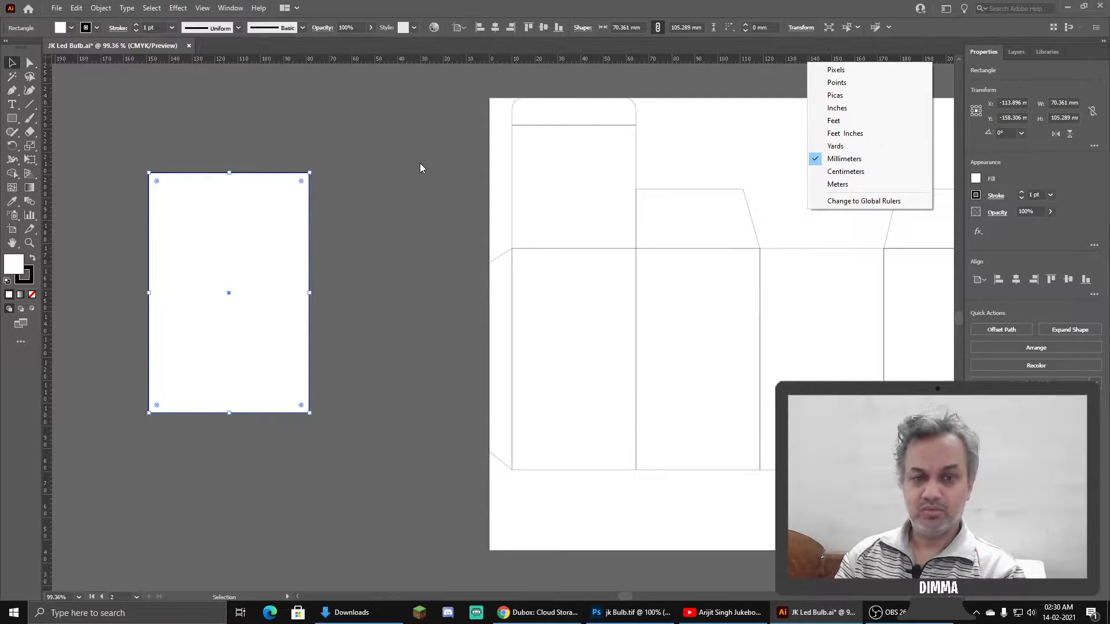
pyautogui.click(837, 108)
pyautogui.click(387, 200)
# Move the rectangle slightly away from the artboard and set its width to 2 in and height to 3 in.
pyautogui.hscroll(-1, 270, 206)
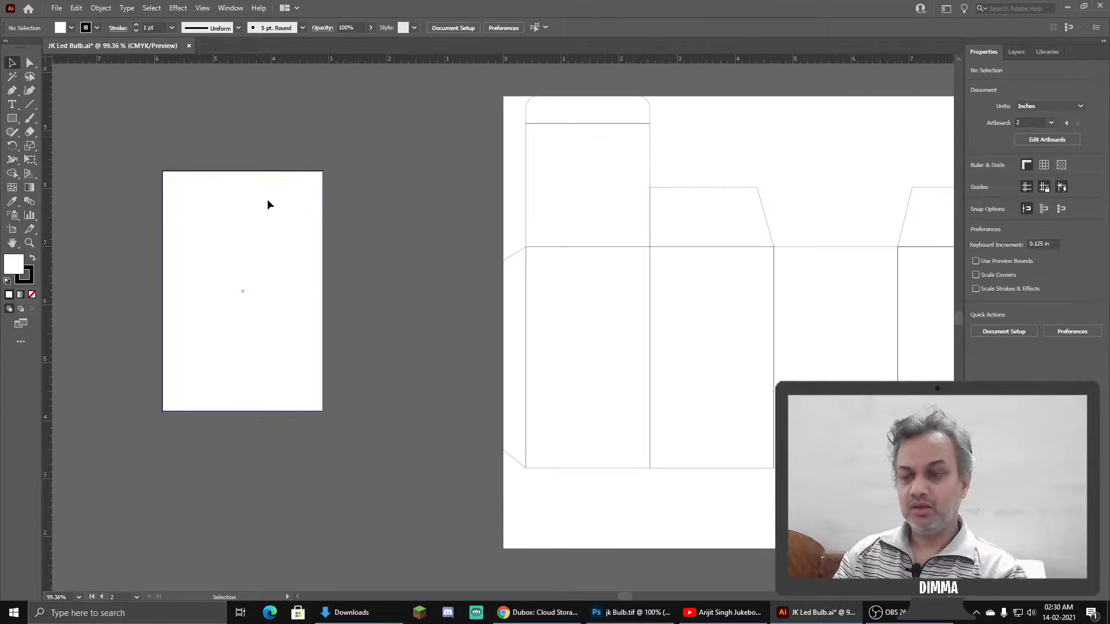
pyautogui.click(268, 201)
pyautogui.moveTo(268, 201); pyautogui.dragTo(246, 204)
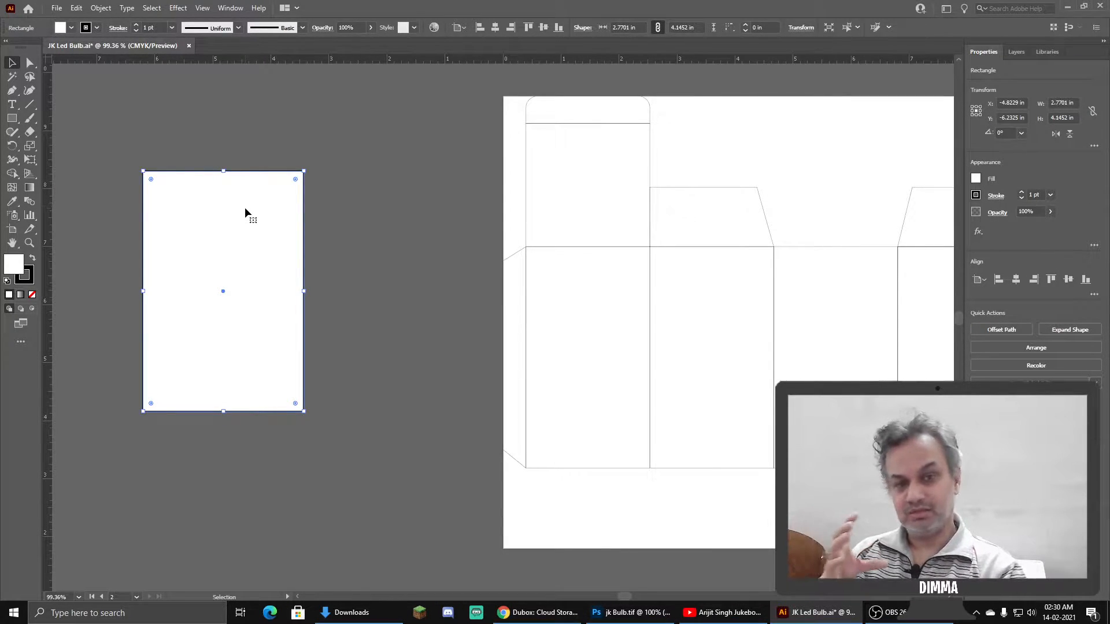
pyautogui.click(1059, 102)
pyautogui.doubleClick(1059, 103)
pyautogui.write('2')
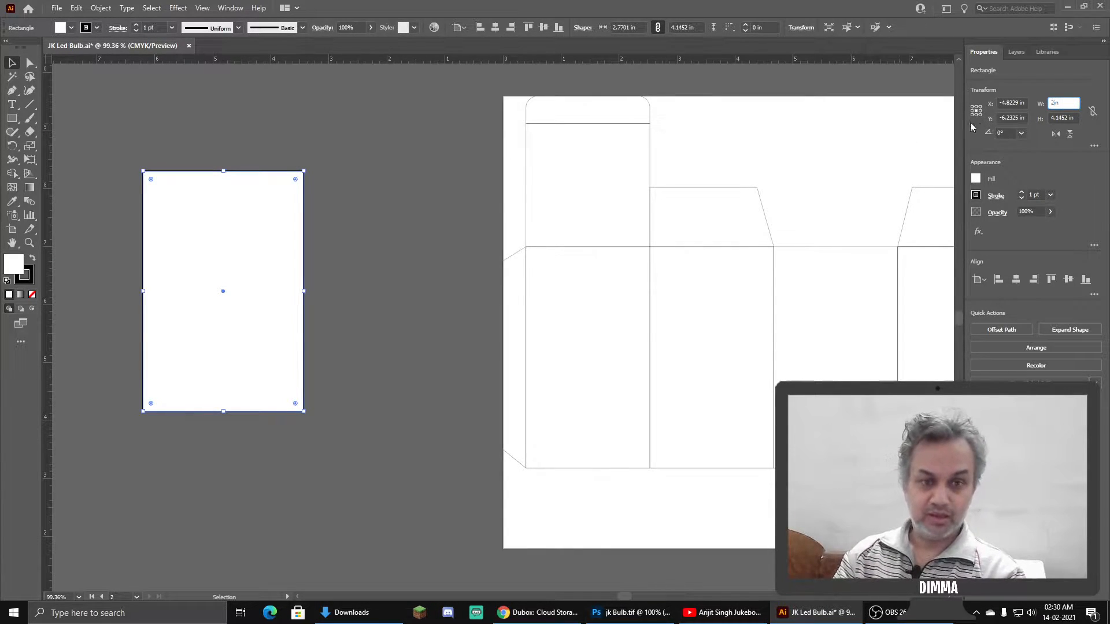
pyautogui.click(1064, 117)
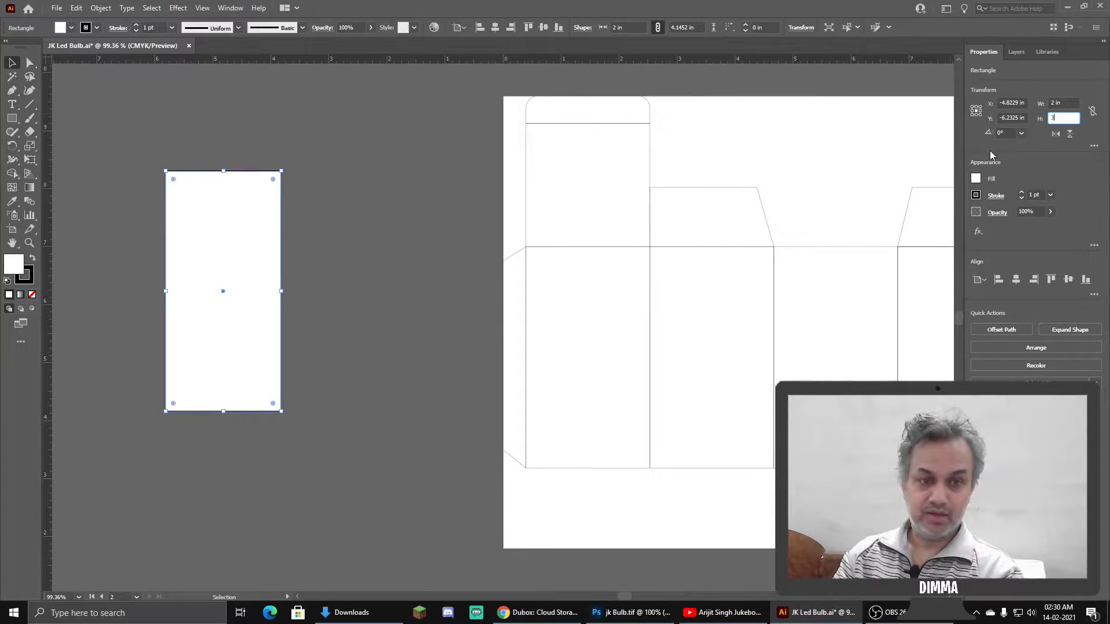
pyautogui.press('Return')
# Duplicate the rectangle edge to edge to form a row of four adjoining box panels.
pyautogui.moveTo(397, 242); pyautogui.dragTo(639, 233)
pyautogui.moveTo(408, 236); pyautogui.dragTo(253, 234)
pyautogui.moveTo(924, 351); pyautogui.dragTo(581, 358)
pyautogui.moveTo(394, 324); pyautogui.dragTo(758, 373)
pyautogui.moveTo(330, 291); pyautogui.dragTo(422, 291)
pyautogui.moveTo(265, 249); pyautogui.dragTo(436, 240)
pyautogui.moveTo(300, 125); pyautogui.dragTo(483, 255)
pyautogui.moveTo(245, 245); pyautogui.dragTo(702, 255)
pyautogui.scroll(-3, 649, 241)
pyautogui.moveTo(699, 256); pyautogui.dragTo(420, 378)
# Copy the leftmost panel directly above itself, shorten the copy to about 1.9 in for the lid, and select all five panels.
pyautogui.click(561, 182)
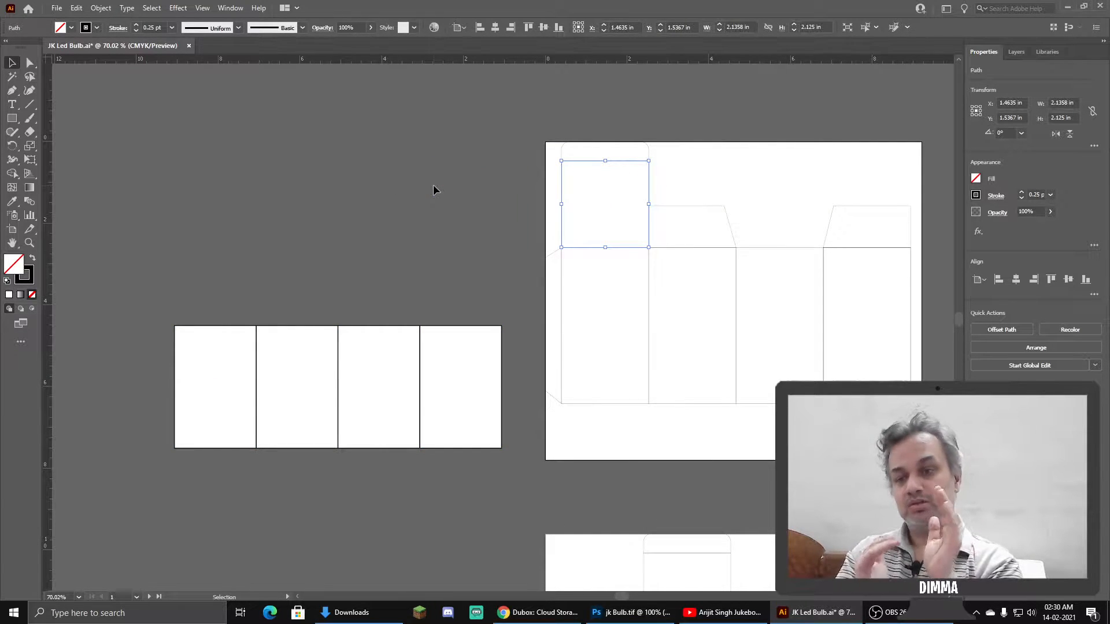
pyautogui.moveTo(364, 282); pyautogui.dragTo(470, 277)
pyautogui.click(349, 389)
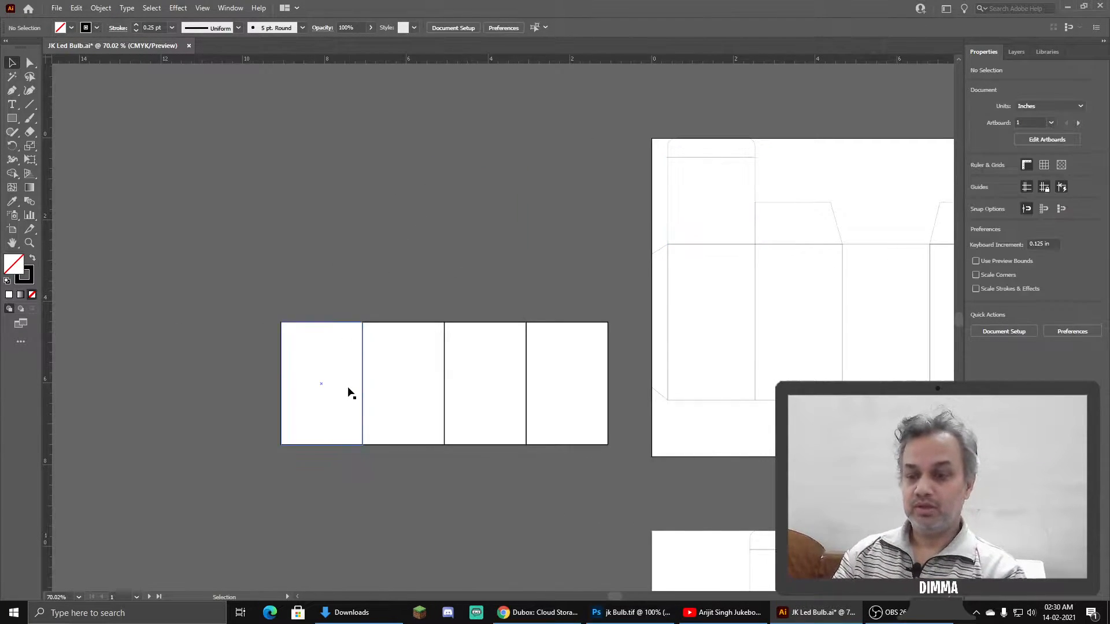
pyautogui.moveTo(343, 415); pyautogui.dragTo(361, 292)
pyautogui.moveTo(323, 200); pyautogui.dragTo(287, 252)
pyautogui.moveTo(169, 188); pyautogui.dragTo(562, 424)
pyautogui.moveTo(440, 351); pyautogui.dragTo(402, 284)
pyautogui.moveTo(401, 294); pyautogui.dragTo(317, 306)
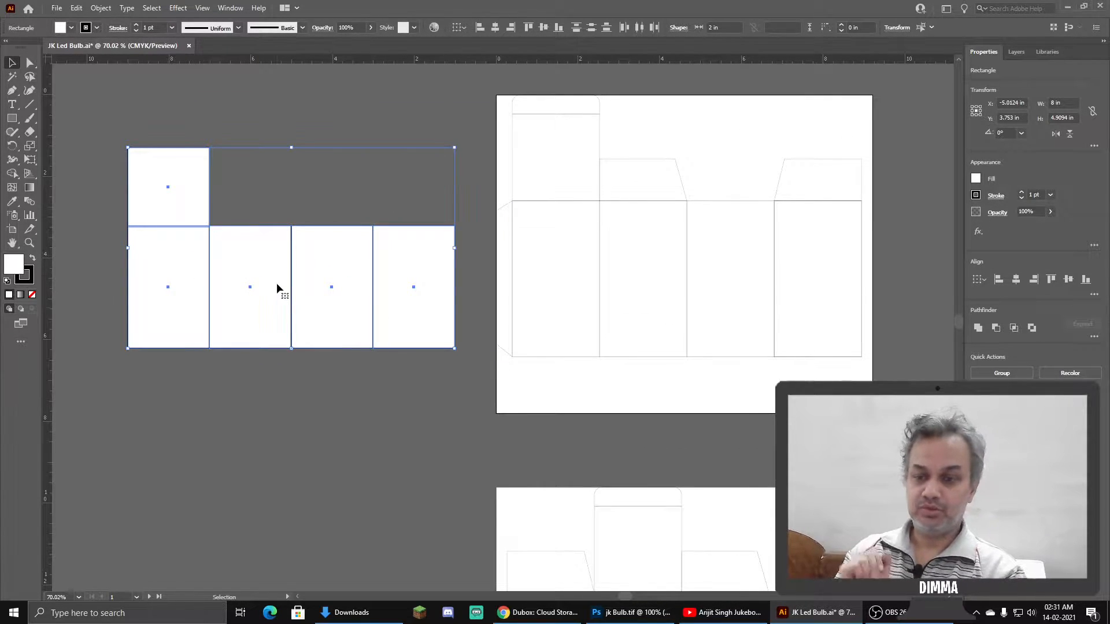
# Place a vertical ruler guide through the second main panel of the die line.
pyautogui.moveTo(412, 355); pyautogui.dragTo(284, 330)
pyautogui.moveTo(514, 354); pyautogui.dragTo(497, 375)
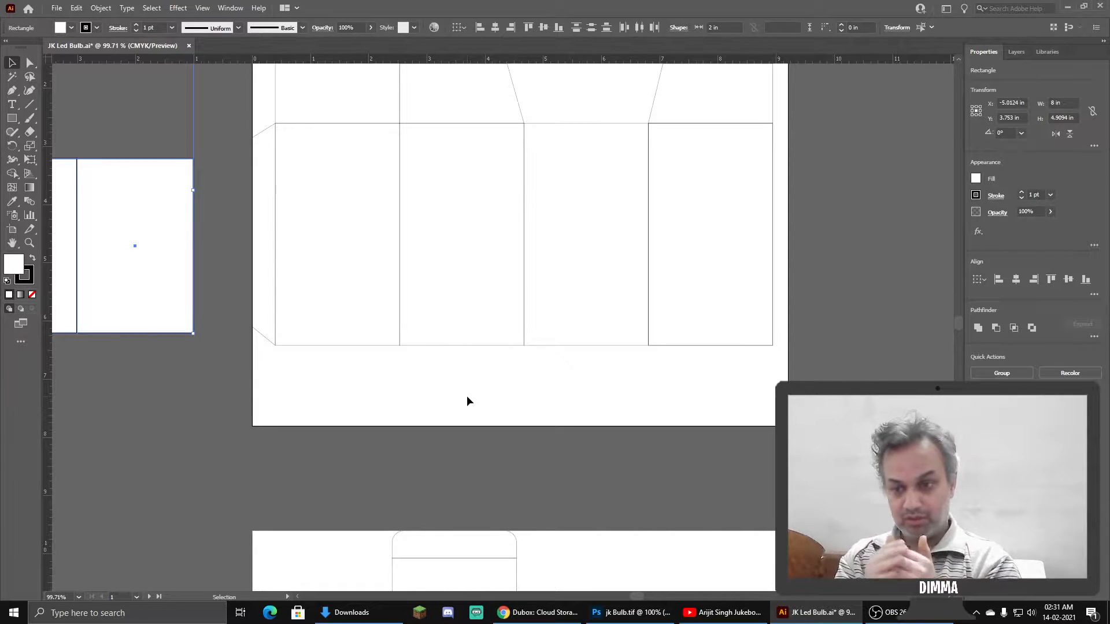
pyautogui.moveTo(458, 375); pyautogui.dragTo(667, 382)
pyautogui.moveTo(431, 342); pyautogui.dragTo(586, 382)
pyautogui.moveTo(648, 334); pyautogui.dragTo(323, 305)
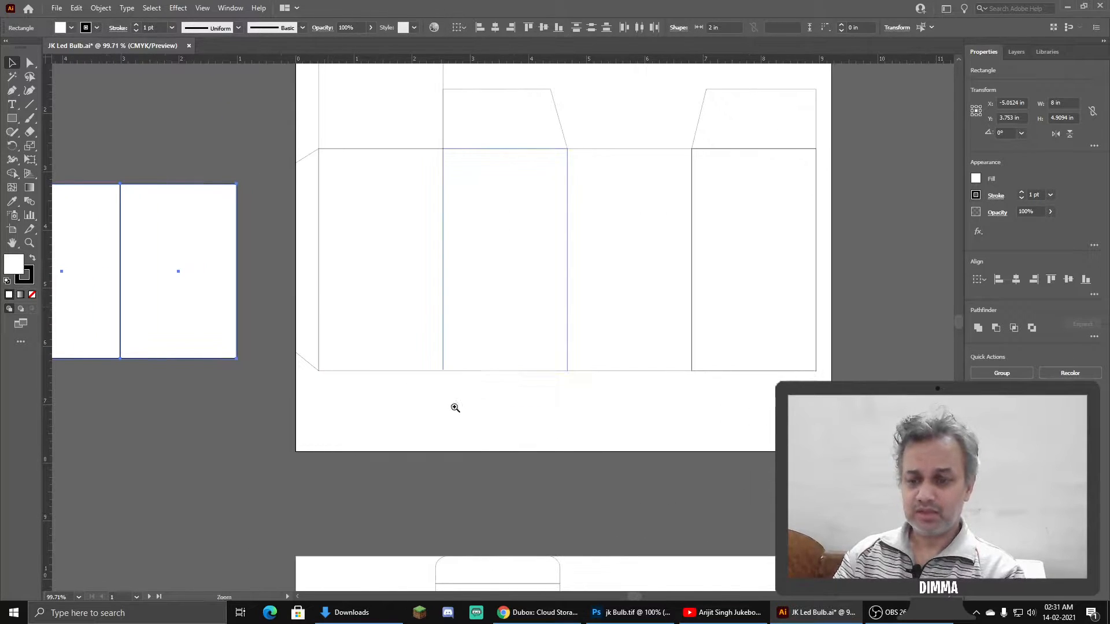
pyautogui.moveTo(479, 408); pyautogui.dragTo(509, 408)
pyautogui.moveTo(412, 378); pyautogui.dragTo(362, 401)
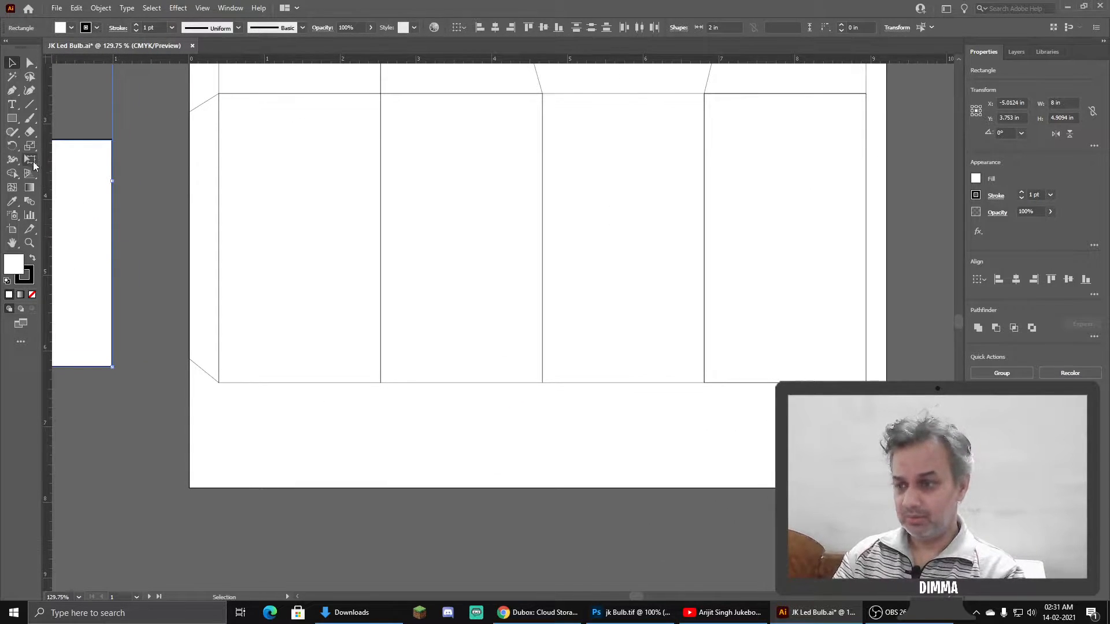
pyautogui.click(12, 118)
pyautogui.moveTo(424, 173); pyautogui.dragTo(441, 235)
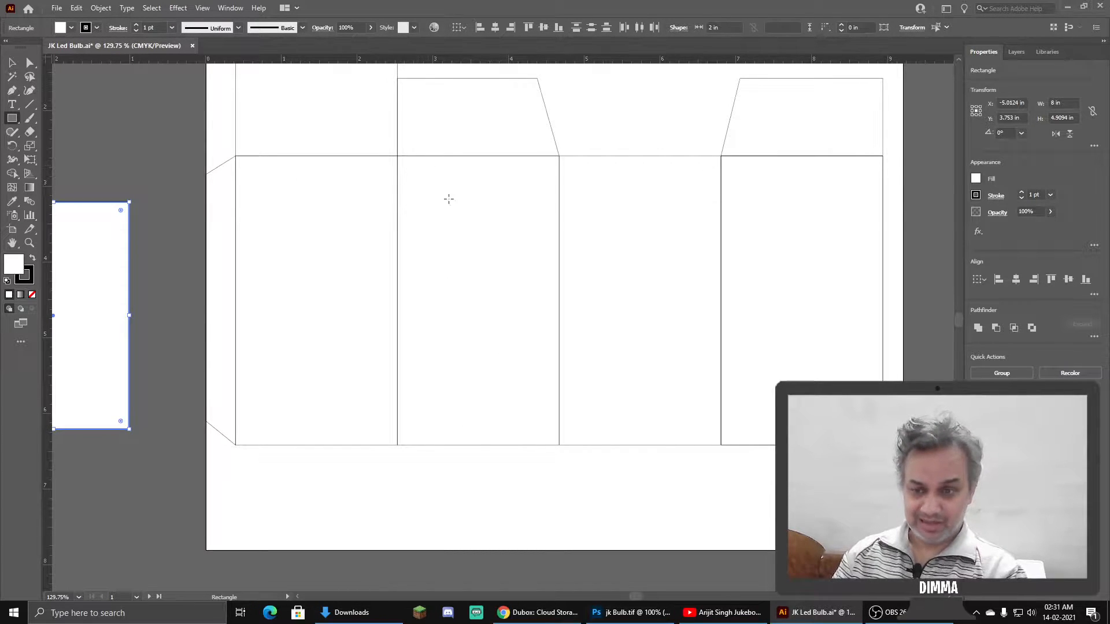
pyautogui.press('ctrl')
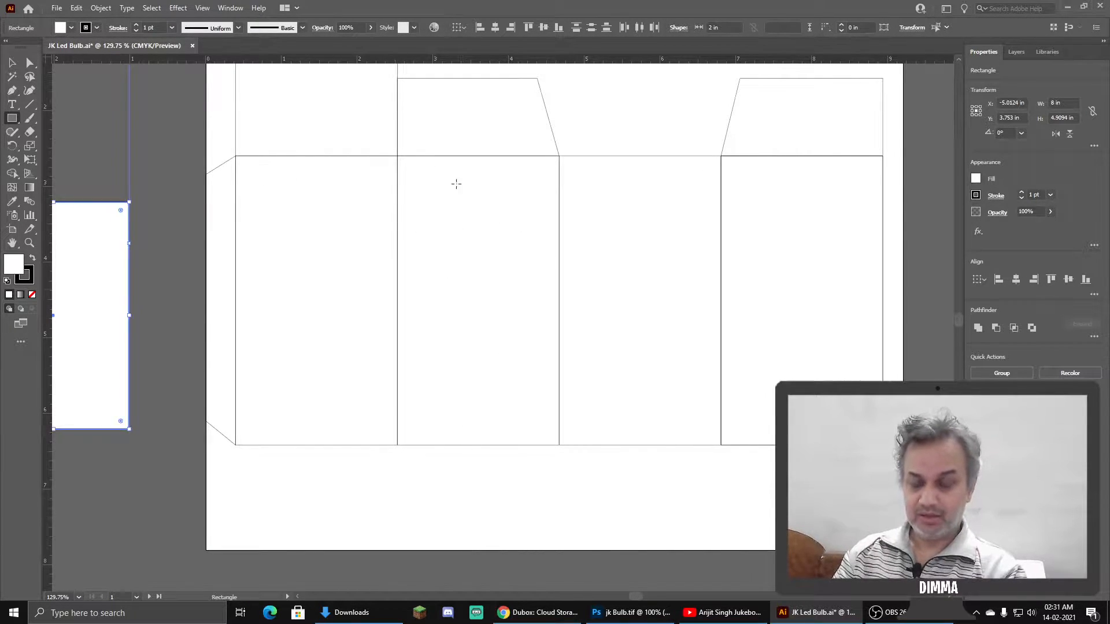
pyautogui.moveTo(49, 132); pyautogui.dragTo(505, 199)
pyautogui.moveTo(399, 202); pyautogui.dragTo(498, 282)
pyautogui.moveTo(444, 241); pyautogui.dragTo(390, 495)
pyautogui.moveTo(438, 546); pyautogui.dragTo(454, 550)
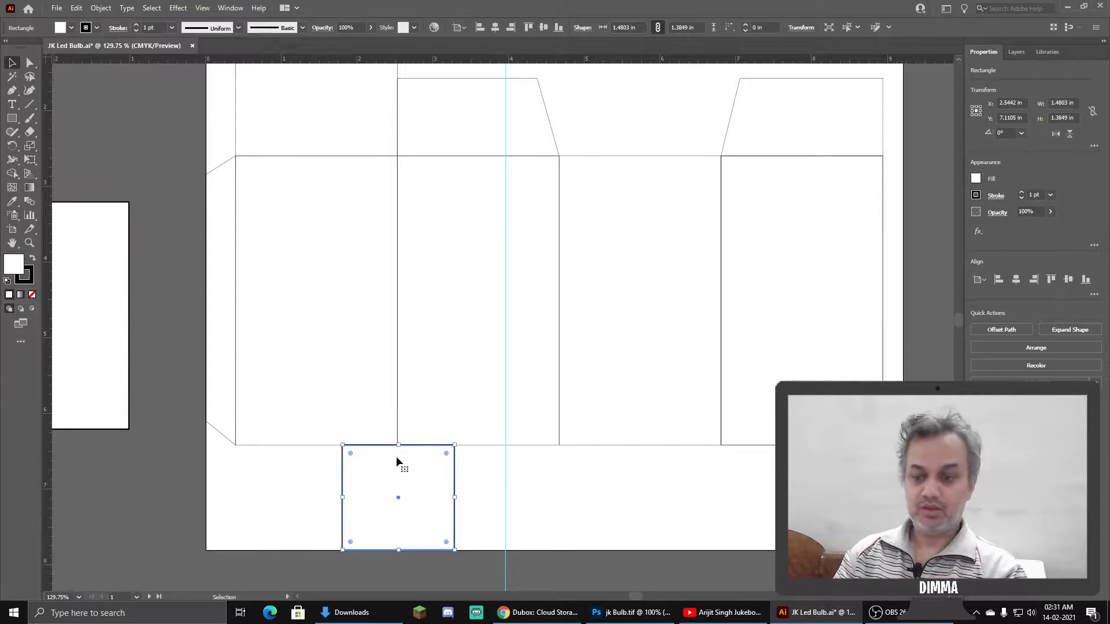
pyautogui.moveTo(416, 466); pyautogui.dragTo(374, 467)
pyautogui.press('Delete')
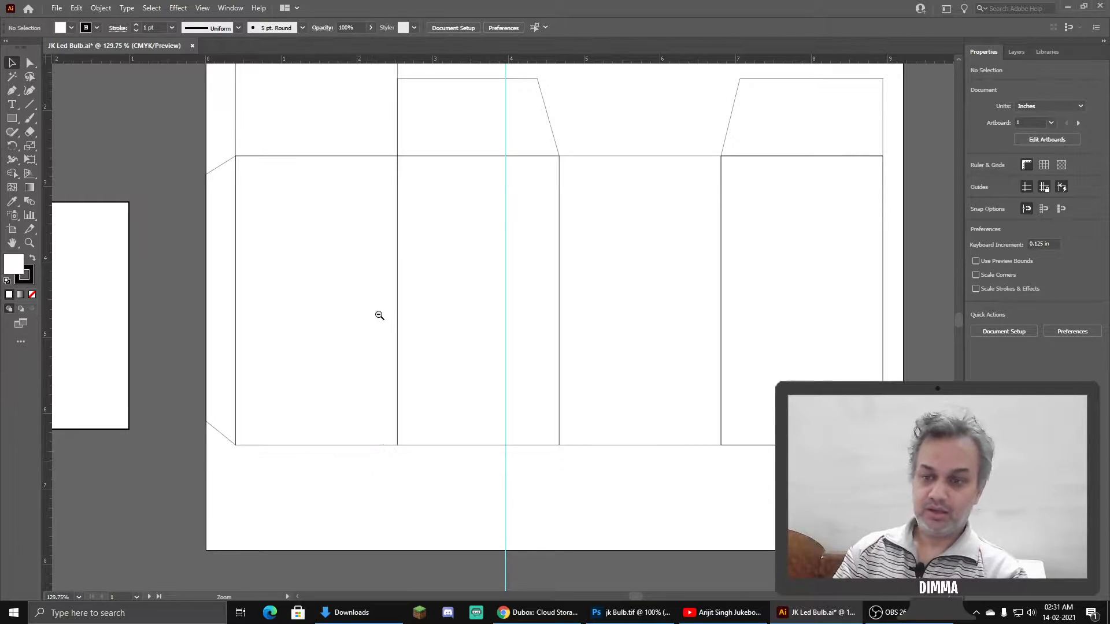
# Hide the ruler guides from the die line artboard.
pyautogui.hotkey('ctrl', '1')
pyautogui.moveTo(494, 273); pyautogui.dragTo(307, 310)
pyautogui.moveTo(408, 289); pyautogui.dragTo(369, 287)
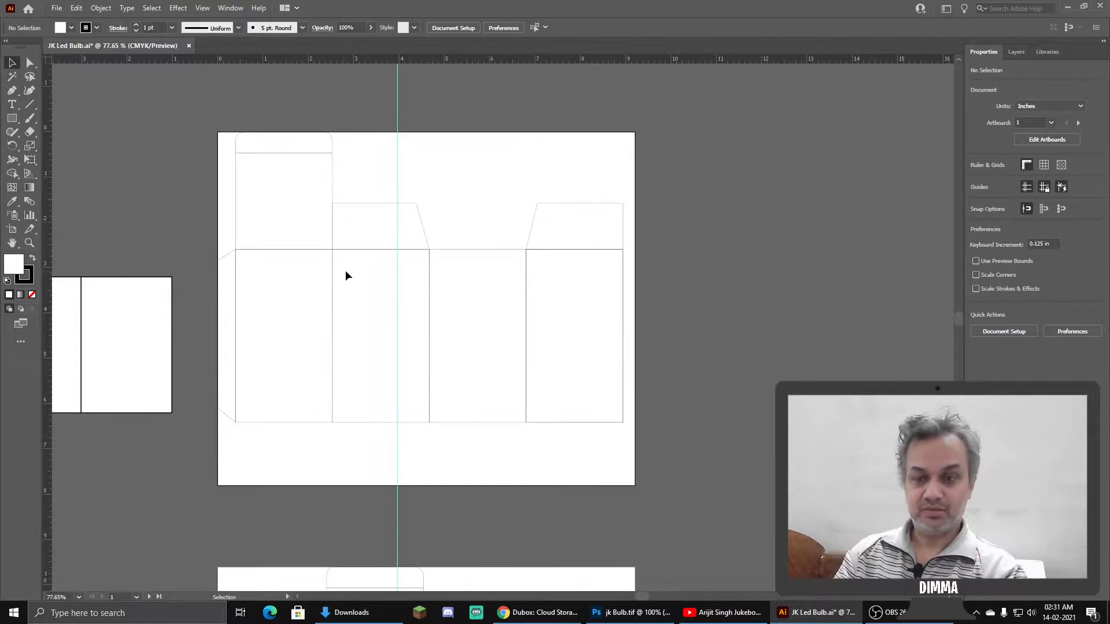
pyautogui.click(202, 8)
pyautogui.click(203, 9)
pyautogui.hotkey('ctrl', ';')
pyautogui.moveTo(501, 234); pyautogui.dragTo(552, 236)
# Lock the Die line layer, and make the marks layer active and visible.
pyautogui.click(1018, 52)
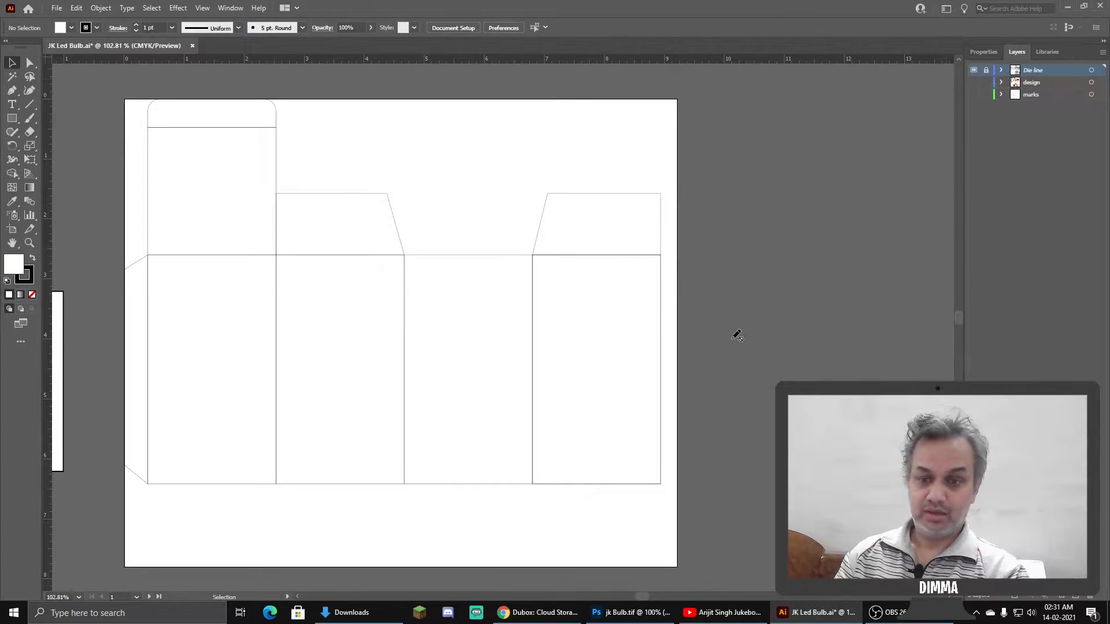
pyautogui.click(1041, 96)
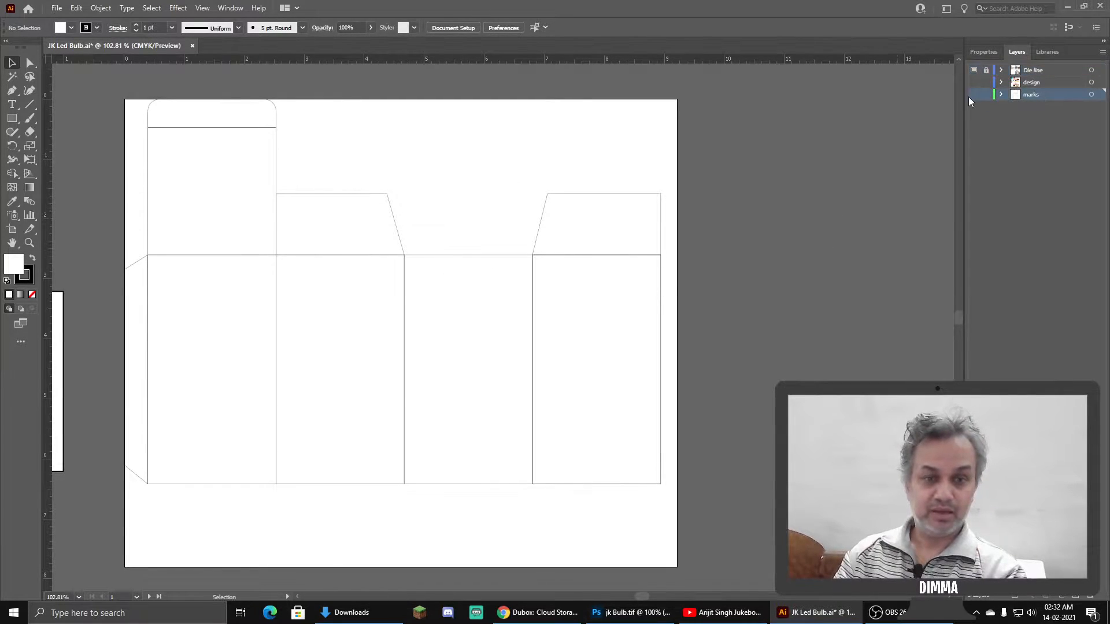
pyautogui.click(976, 97)
pyautogui.click(1103, 52)
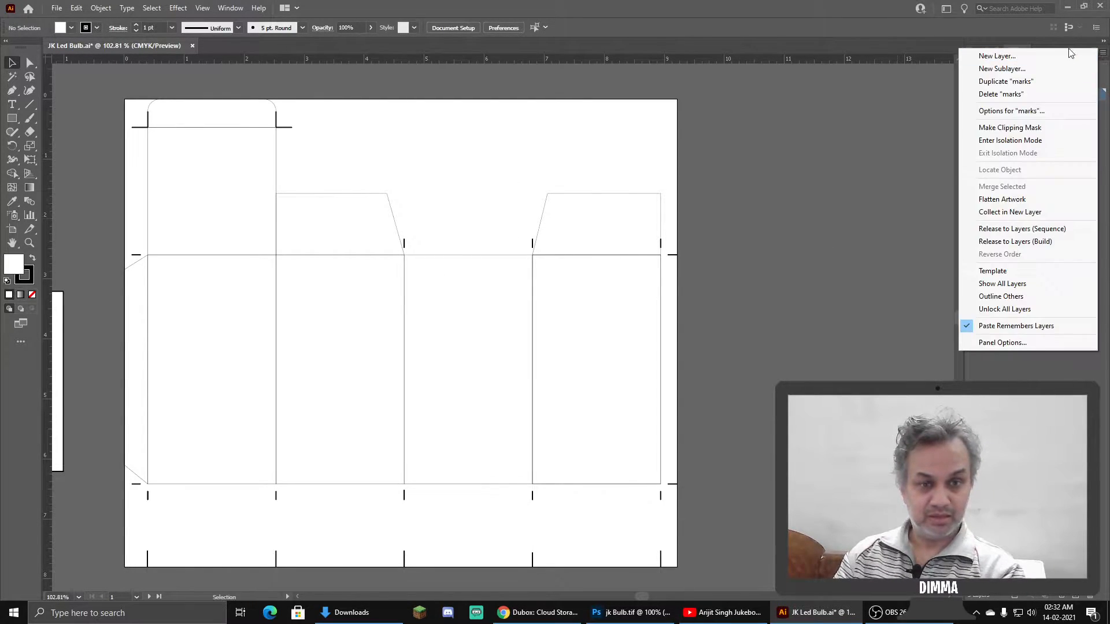
pyautogui.click(1068, 581)
pyautogui.click(1032, 97)
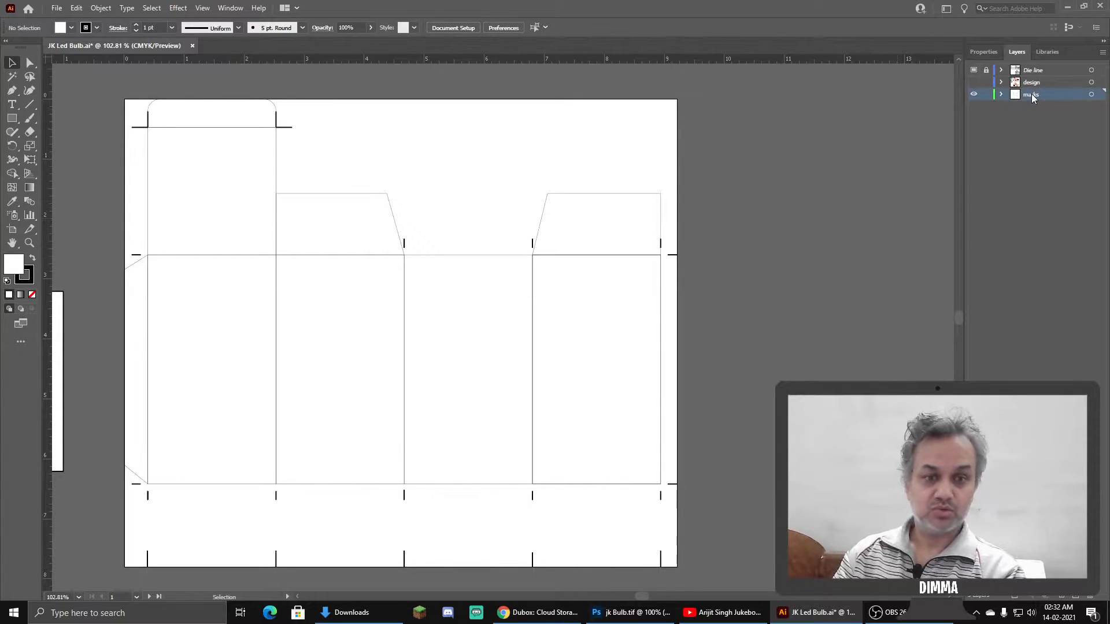
# On the marks layer, draw a vertical line about 0.44 in long in the blank area above the last panel's flap.
pyautogui.write('mark')
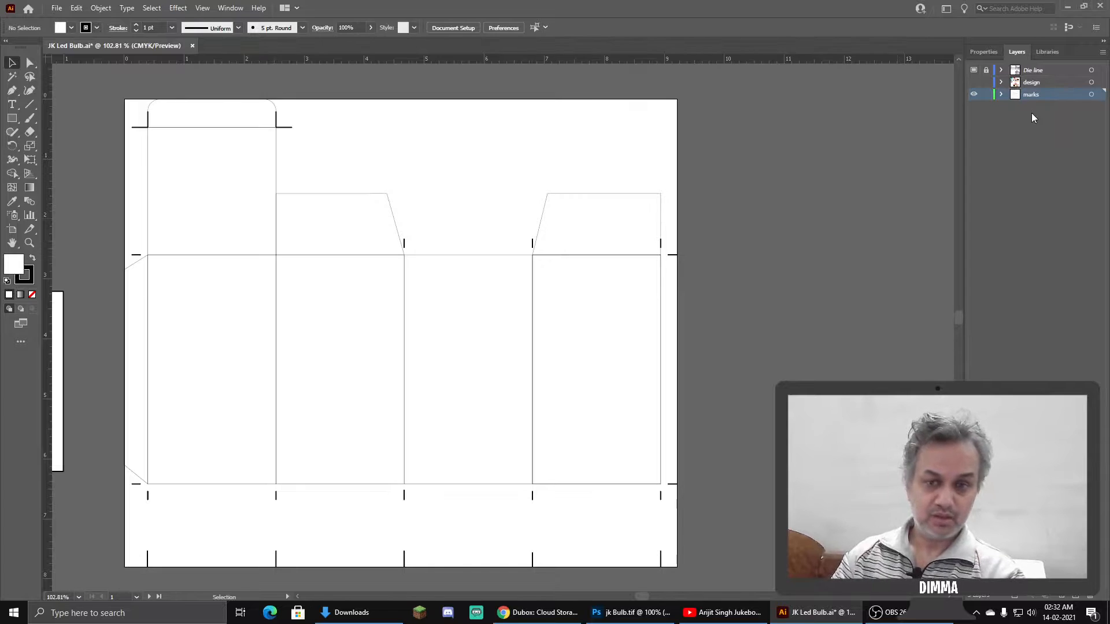
pyautogui.scroll(5, 734, 240)
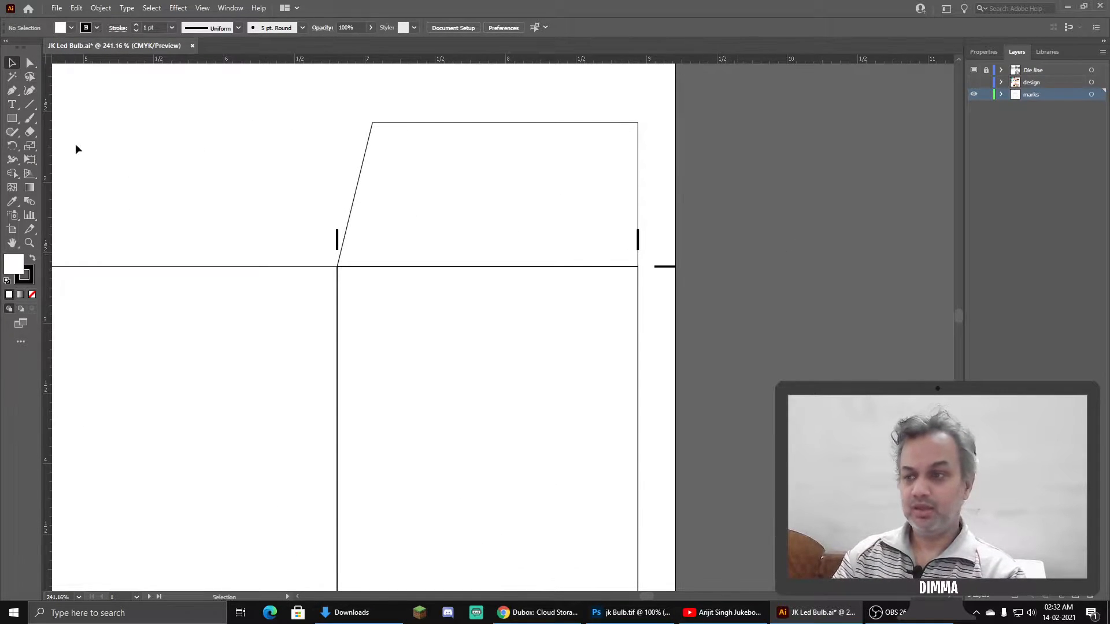
pyautogui.click(29, 105)
pyautogui.moveTo(523, 195); pyautogui.dragTo(302, 203)
pyautogui.scroll(1, 476, 184)
pyautogui.moveTo(466, 200); pyautogui.dragTo(635, 305)
pyautogui.moveTo(480, 91); pyautogui.dragTo(488, 163)
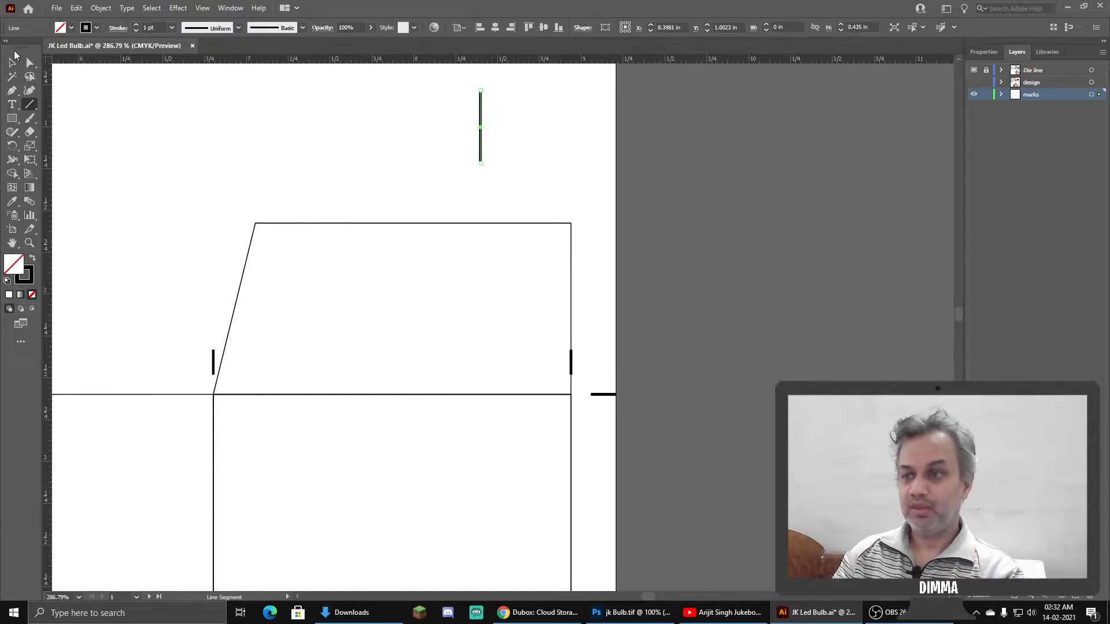
# Set the new vertical line's height to 0.125 in.
pyautogui.click(11, 63)
pyautogui.click(986, 50)
pyautogui.moveTo(1067, 117); pyautogui.dragTo(971, 171)
pyautogui.write('.125')
pyautogui.press('Return')
# Place the short vertical line on the last panel's outer edge, with its lower end at the panel's upper corner.
pyautogui.click(541, 140)
pyautogui.moveTo(395, 166); pyautogui.dragTo(582, 163)
pyautogui.moveTo(421, 119); pyautogui.dragTo(520, 187)
pyautogui.moveTo(510, 230); pyautogui.dragTo(546, 230)
pyautogui.moveTo(522, 139); pyautogui.dragTo(483, 347)
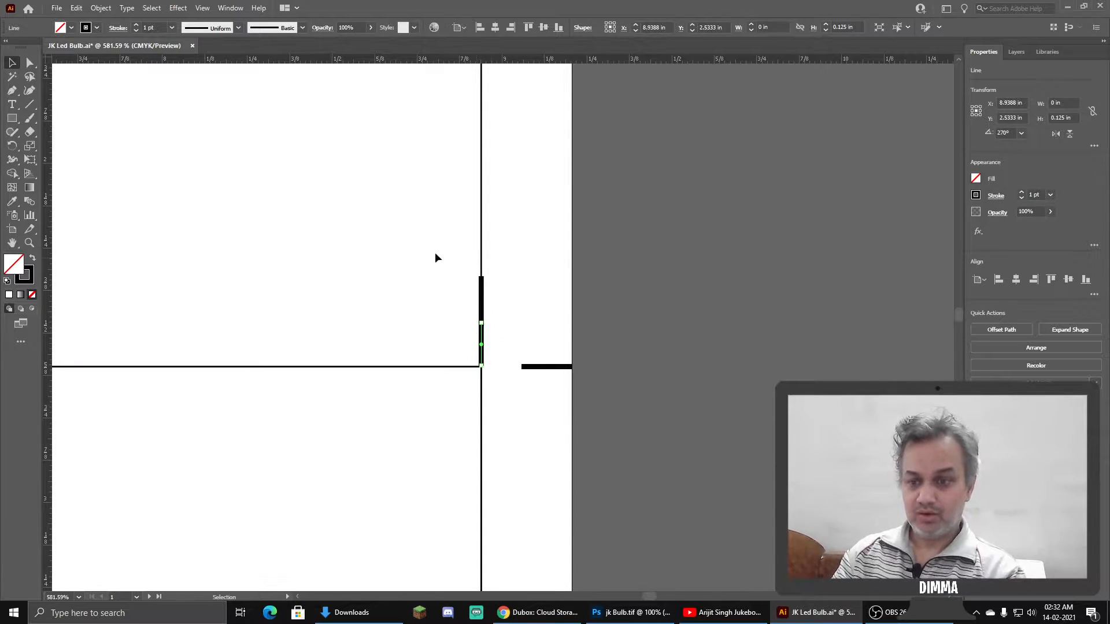
# Move the vertical mark 0 in horizontally and -0.125 in vertically to offset it from the panel corner.
pyautogui.click(101, 7)
pyautogui.click(101, 7)
pyautogui.click(100, 7)
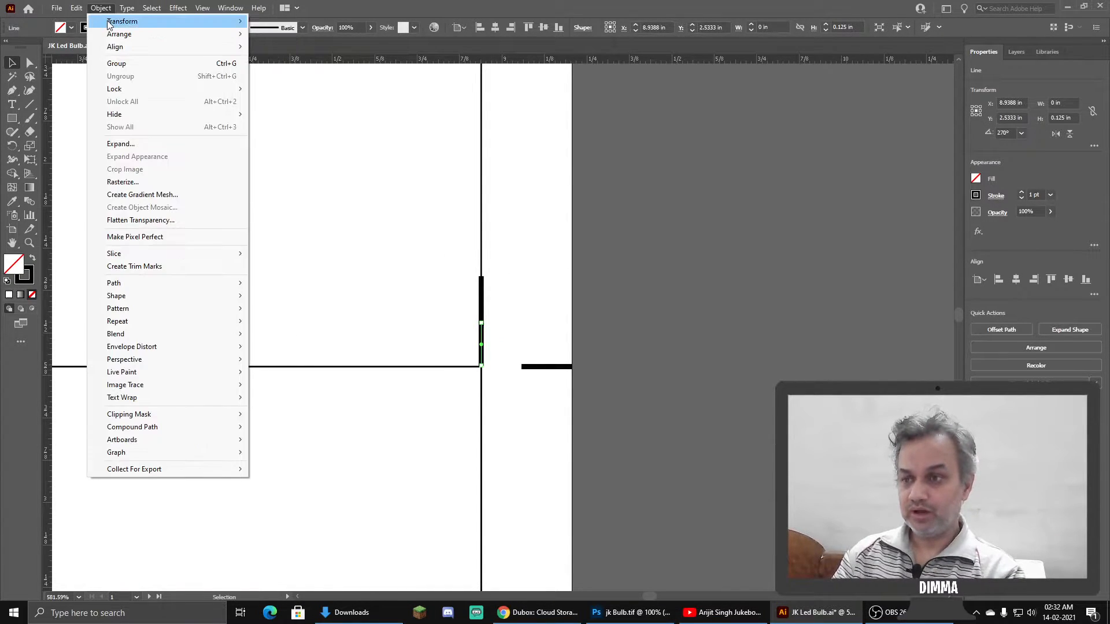
pyautogui.moveTo(173, 21)
pyautogui.click(292, 38)
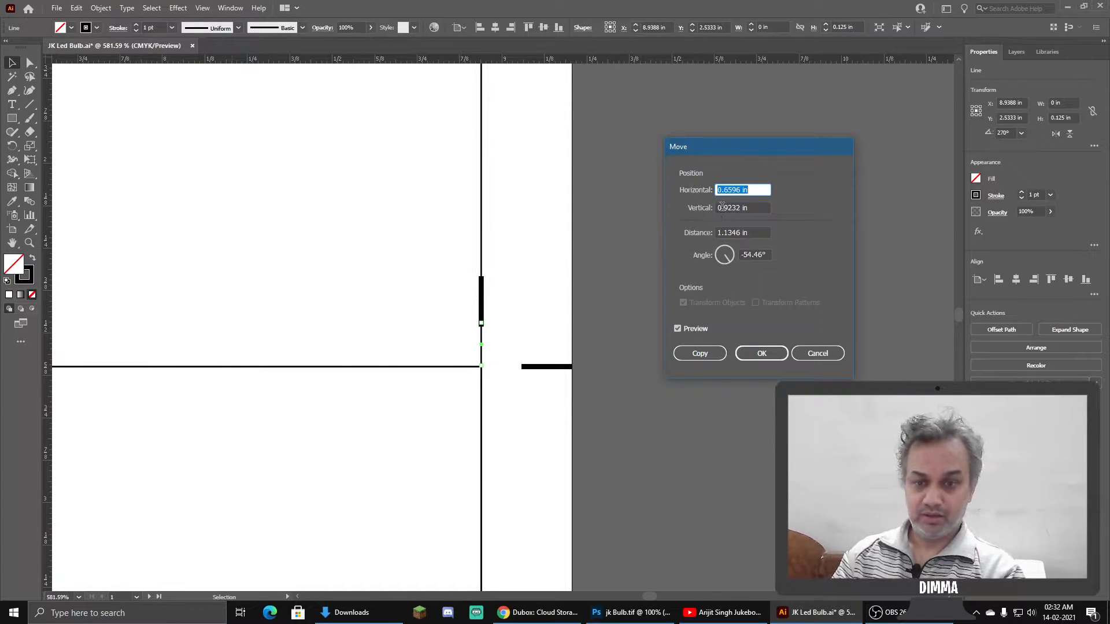
pyautogui.write('0')
pyautogui.press('Tab')
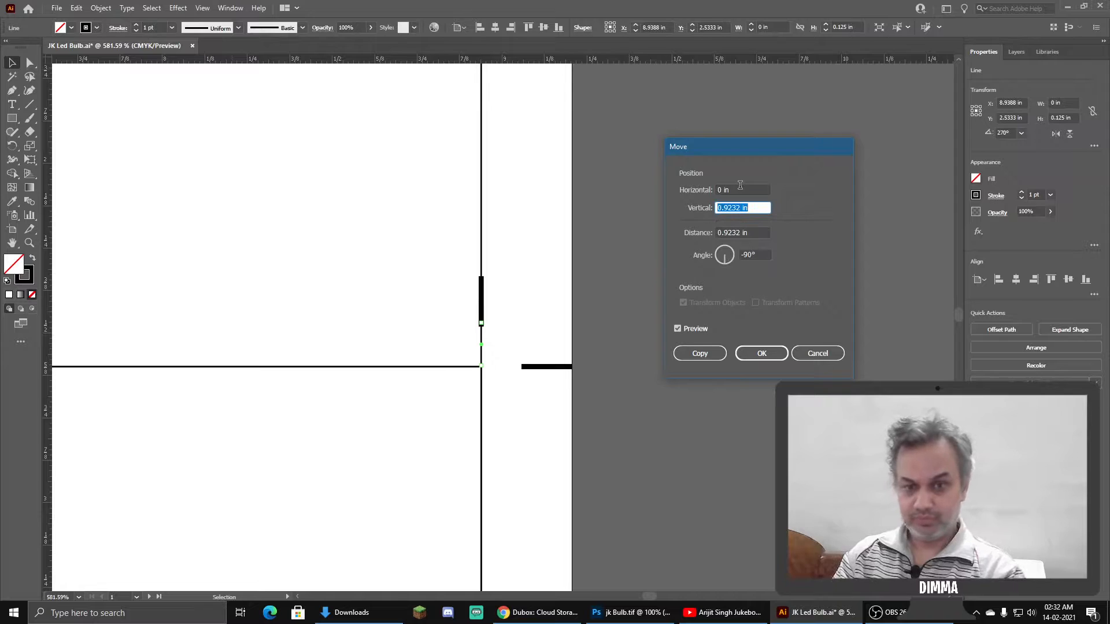
pyautogui.write('-0.25')
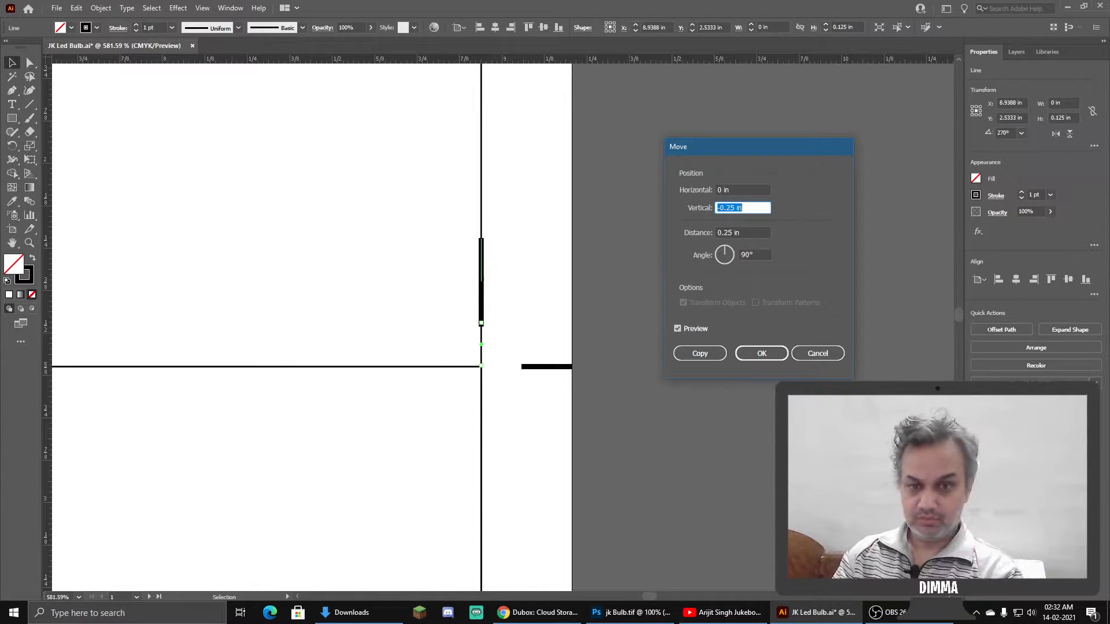
pyautogui.write('-0.125')
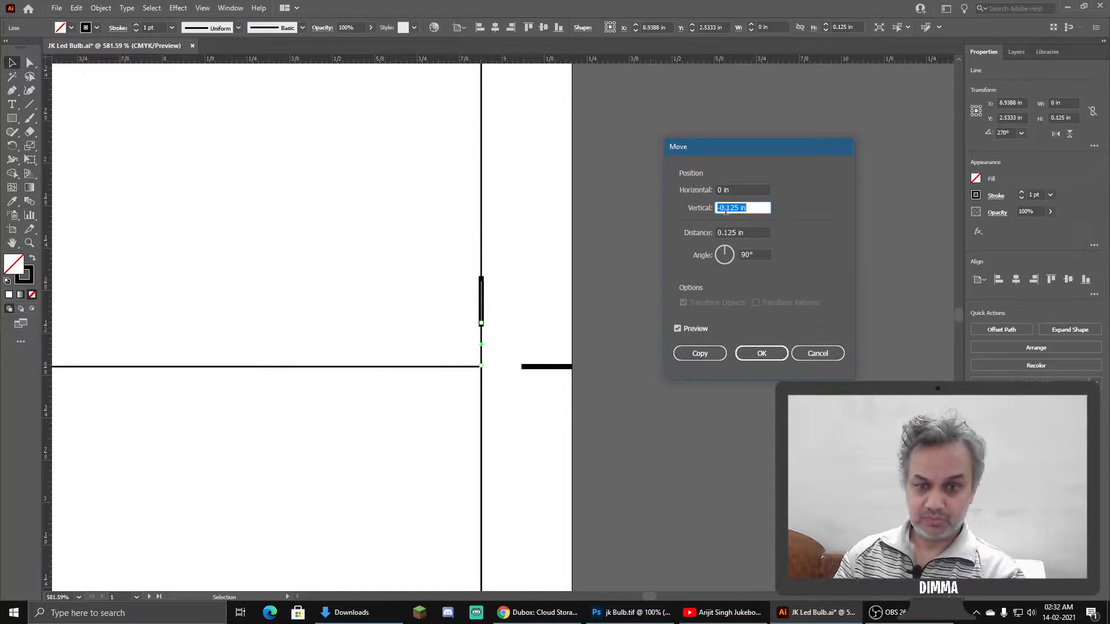
pyautogui.click(774, 356)
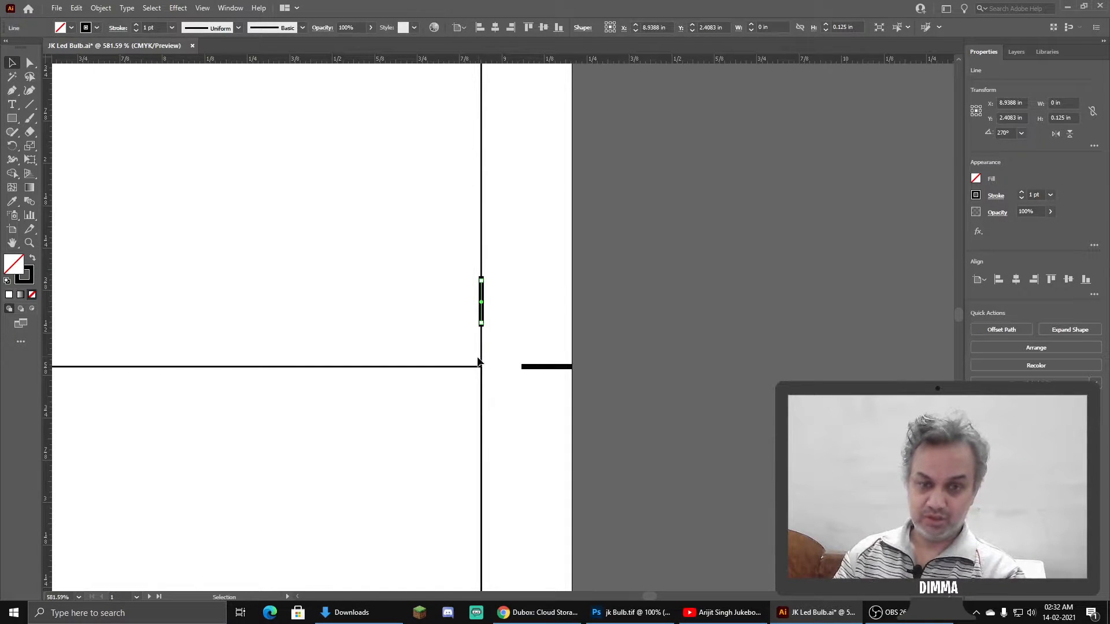
# Show the design layer briefly to compare the mark's position with the artwork's bleed edge, and hide the layer again.
pyautogui.click(1016, 51)
pyautogui.click(975, 82)
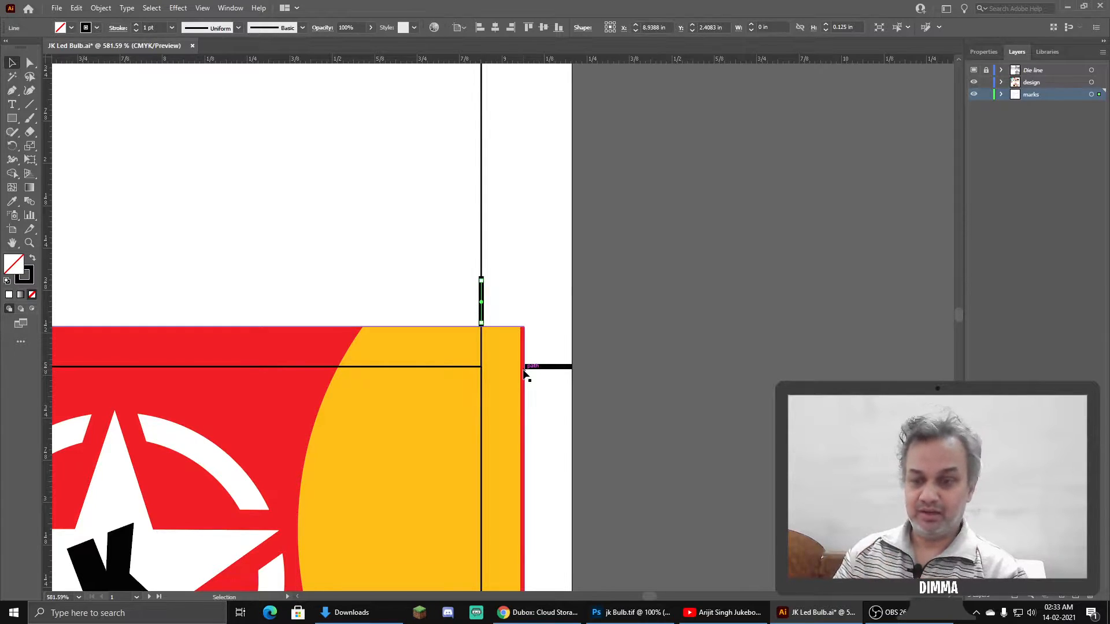
pyautogui.click(973, 83)
pyautogui.moveTo(533, 310); pyautogui.dragTo(560, 271)
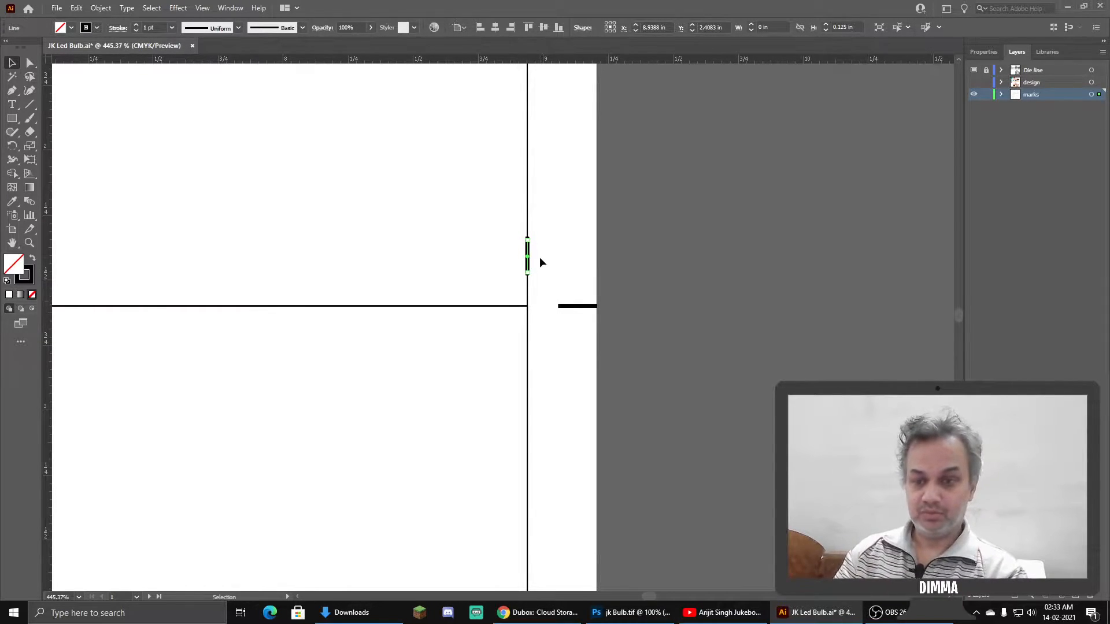
pyautogui.moveTo(500, 266); pyautogui.dragTo(427, 267)
pyautogui.moveTo(426, 267); pyautogui.dragTo(545, 279)
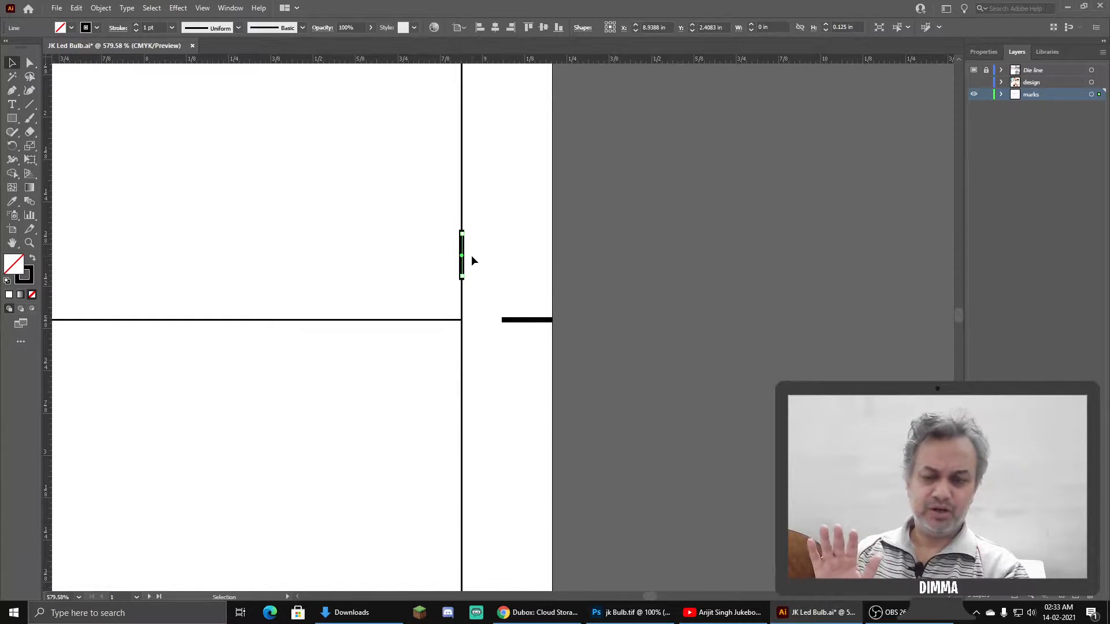
# Copy the vertical mark, rotate the copy to horizontal, and snap its inner end to the last panel's upper outer corner.
pyautogui.moveTo(467, 255); pyautogui.dragTo(579, 282)
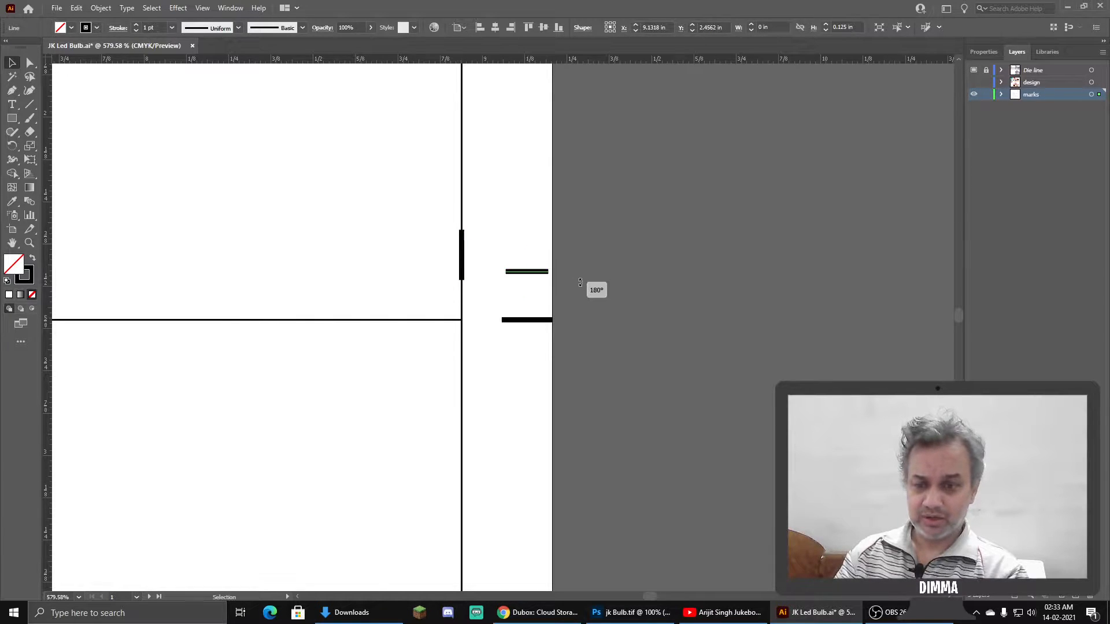
pyautogui.click(983, 51)
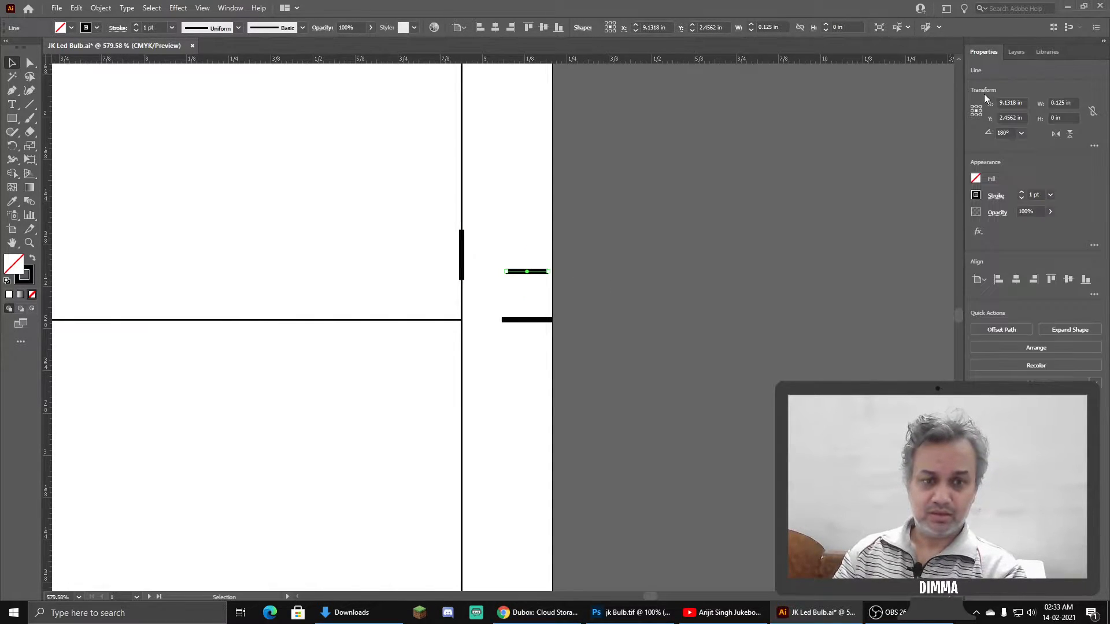
pyautogui.hotkey('ctrl', 'z')
pyautogui.click(1021, 132)
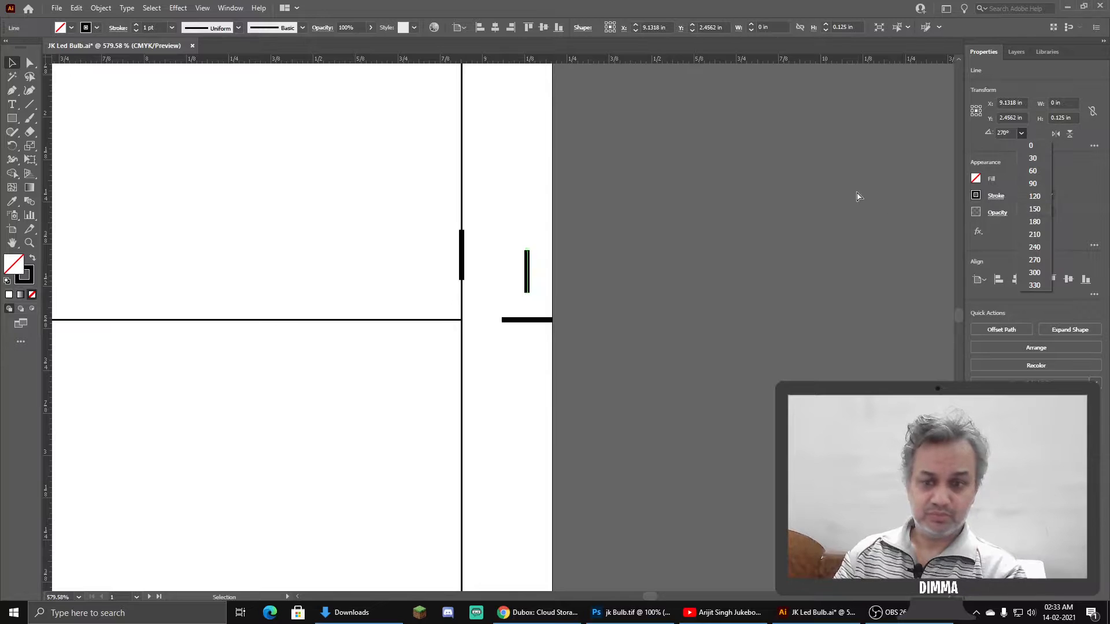
pyautogui.click(719, 213)
pyautogui.moveTo(528, 245); pyautogui.dragTo(475, 323)
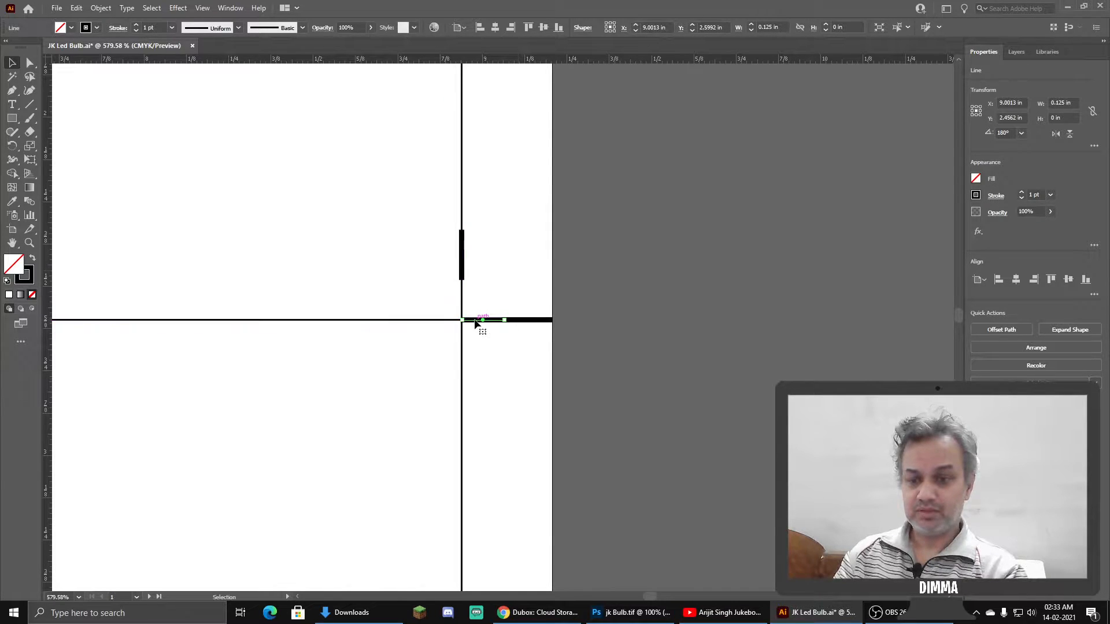
# Move the horizontal mark 0.125 in horizontally and 0 in vertically, away from the panel corner.
pyautogui.click(100, 9)
pyautogui.moveTo(199, 21)
pyautogui.click(277, 38)
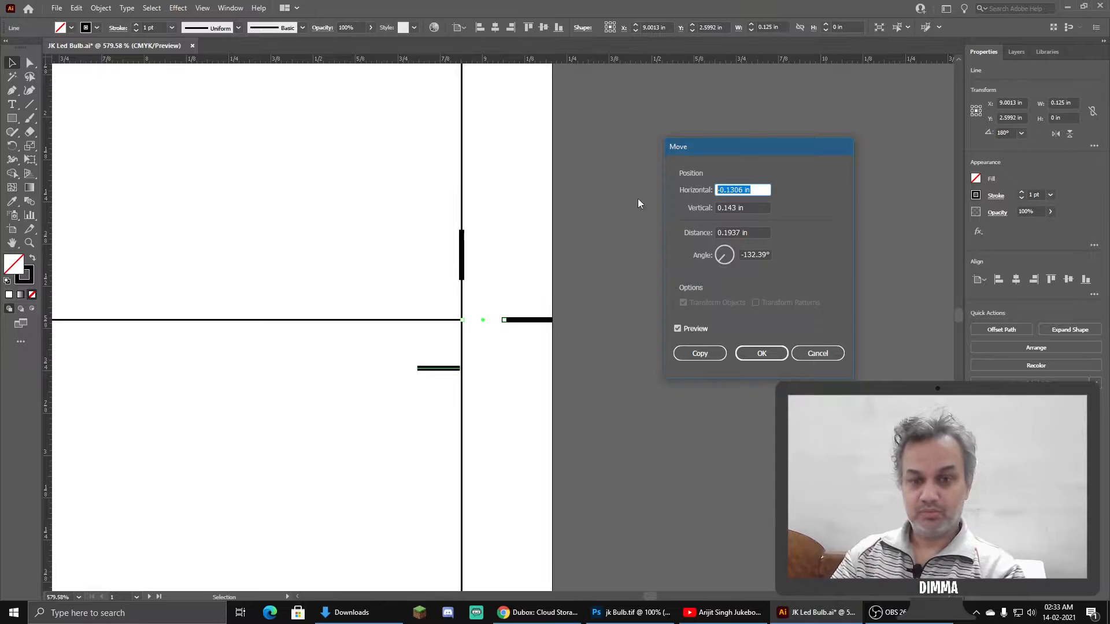
pyautogui.write('0.125')
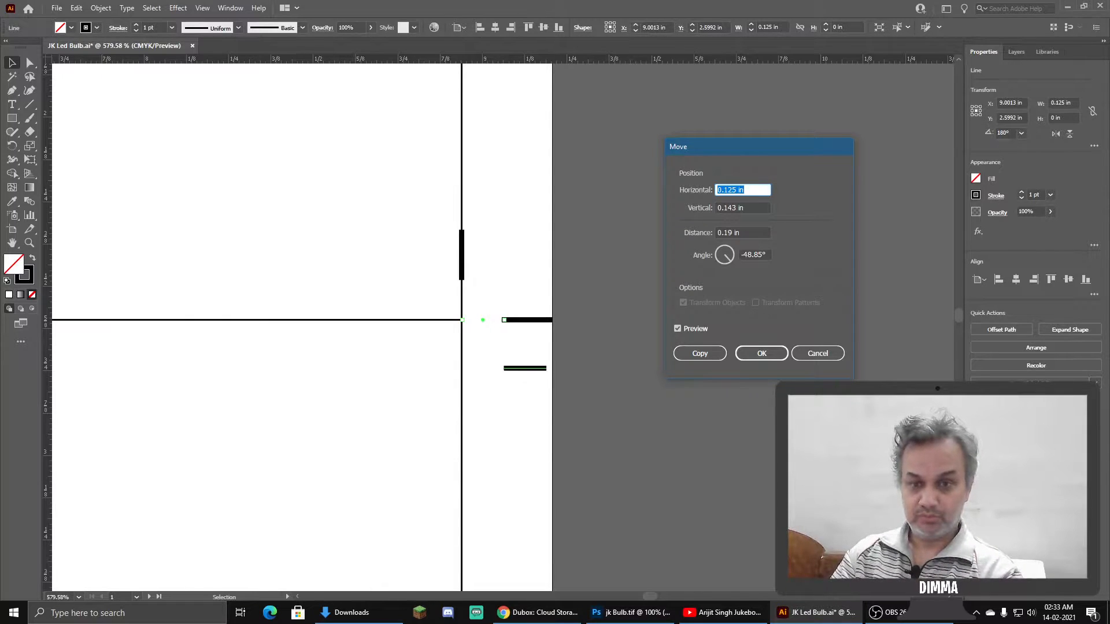
pyautogui.press('Tab')
pyautogui.write('0')
pyautogui.press('Tab')
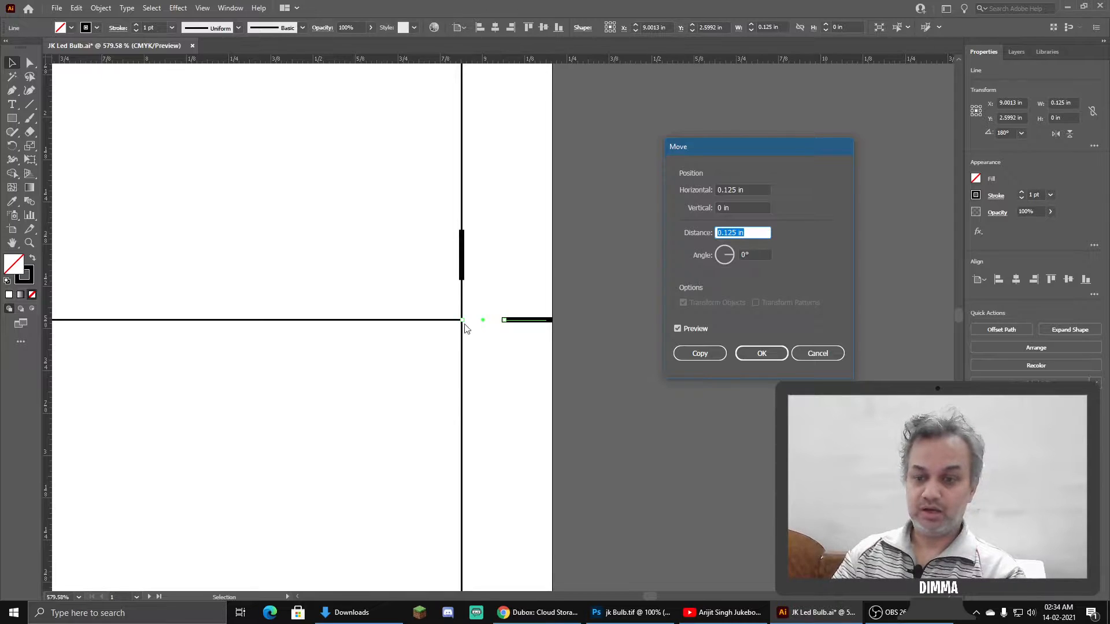
pyautogui.press('Return')
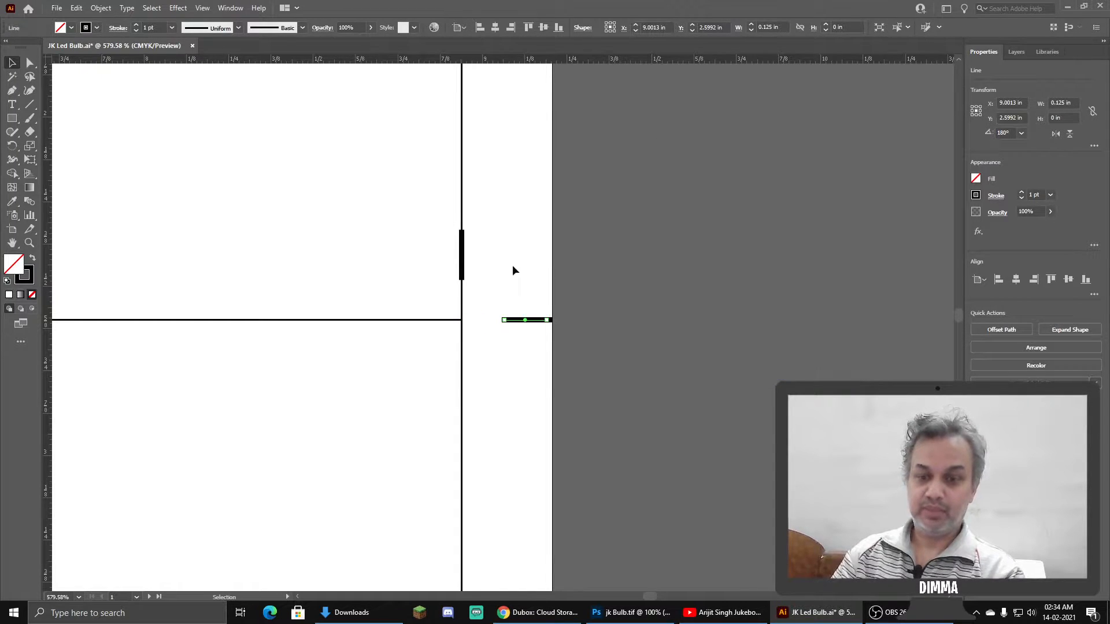
# Group the vertical and horizontal marks at the last panel's corner, and ungroup them again.
pyautogui.keyDown('shift'); pyautogui.click(462, 258); pyautogui.keyUp('shift')
pyautogui.moveTo(461, 258); pyautogui.dragTo(519, 175)
pyautogui.hotkey('ctrl', 'z')
pyautogui.hotkey('ctrl', 'g')
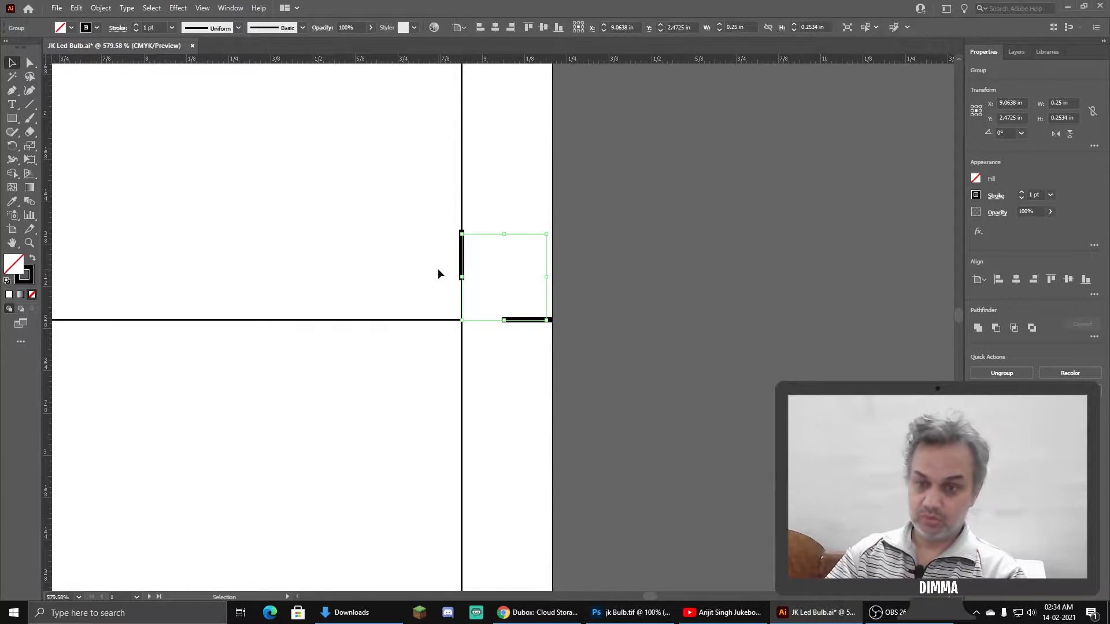
pyautogui.moveTo(501, 289); pyautogui.dragTo(578, 250)
pyautogui.moveTo(640, 287); pyautogui.dragTo(581, 283)
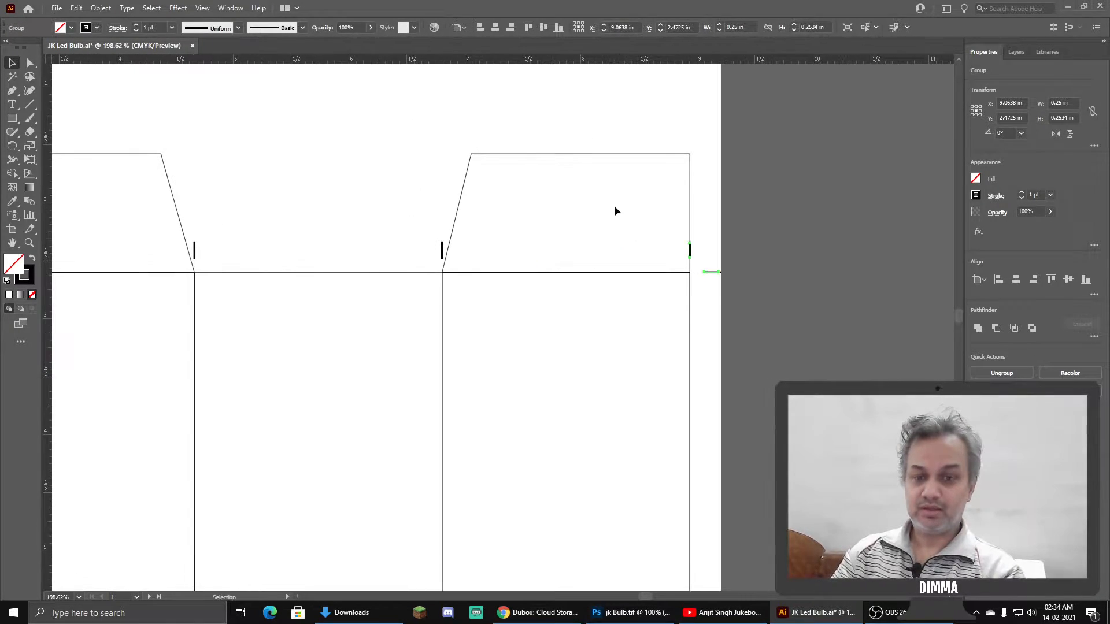
pyautogui.click(623, 214)
pyautogui.click(689, 255)
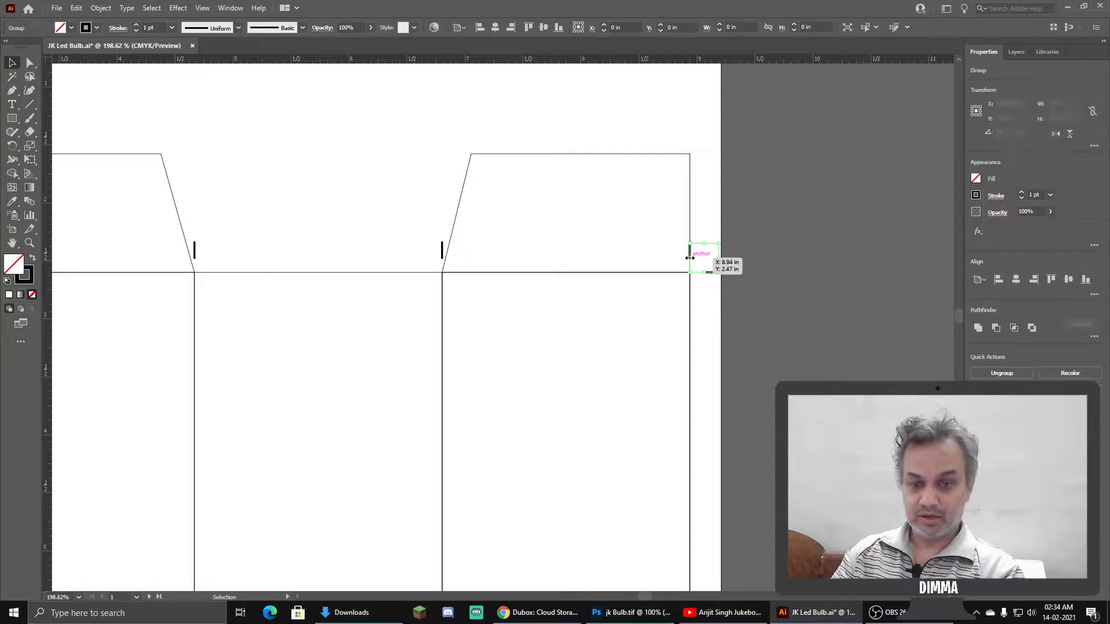
pyautogui.hotkey('ctrl', 'shift', 'g')
# Copy the vertical mark onto the fold lines on both sides of the third panel, level with the corner mark.
pyautogui.click(697, 247)
pyautogui.moveTo(690, 255)
pyautogui.mouseDown()
pyautogui.moveTo(436, 248)
pyautogui.moveTo(694, 253)
pyautogui.mouseUp()
pyautogui.scroll(3, 702, 260)
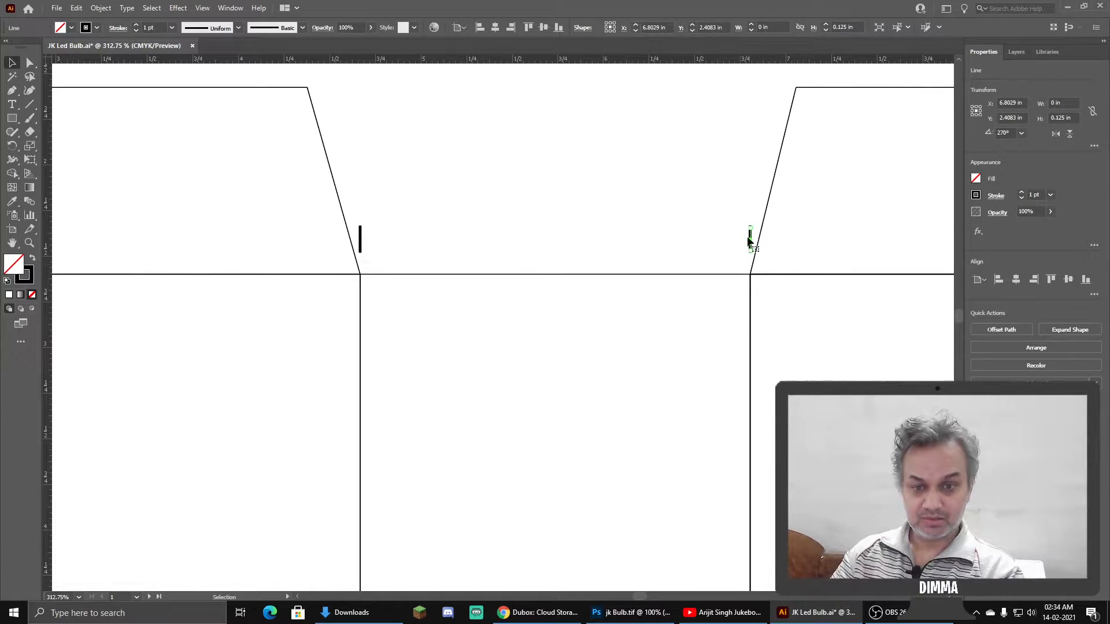
pyautogui.moveTo(750, 239); pyautogui.dragTo(360, 242)
pyautogui.scroll(-5, 375, 272)
pyautogui.moveTo(627, 240)
pyautogui.mouseDown()
pyautogui.moveTo(597, 274)
pyautogui.moveTo(616, 261)
pyautogui.moveTo(438, 218)
pyautogui.moveTo(318, 163)
pyautogui.moveTo(200, 161)
pyautogui.moveTo(205, 282)
pyautogui.moveTo(684, 396)
pyautogui.moveTo(609, 250)
pyautogui.mouseUp()
pyautogui.click(608, 253)
pyautogui.click(469, 188)
pyautogui.moveTo(494, 200); pyautogui.dragTo(469, 200)
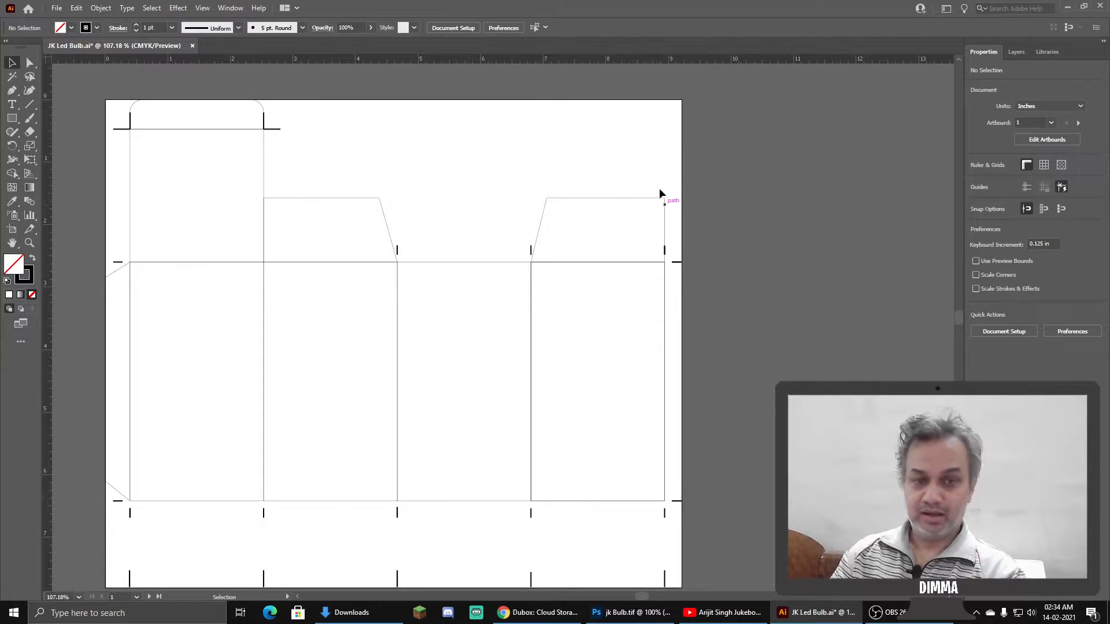
# Show the design layer so the printed artwork appears together with the die line and marks.
pyautogui.click(1015, 51)
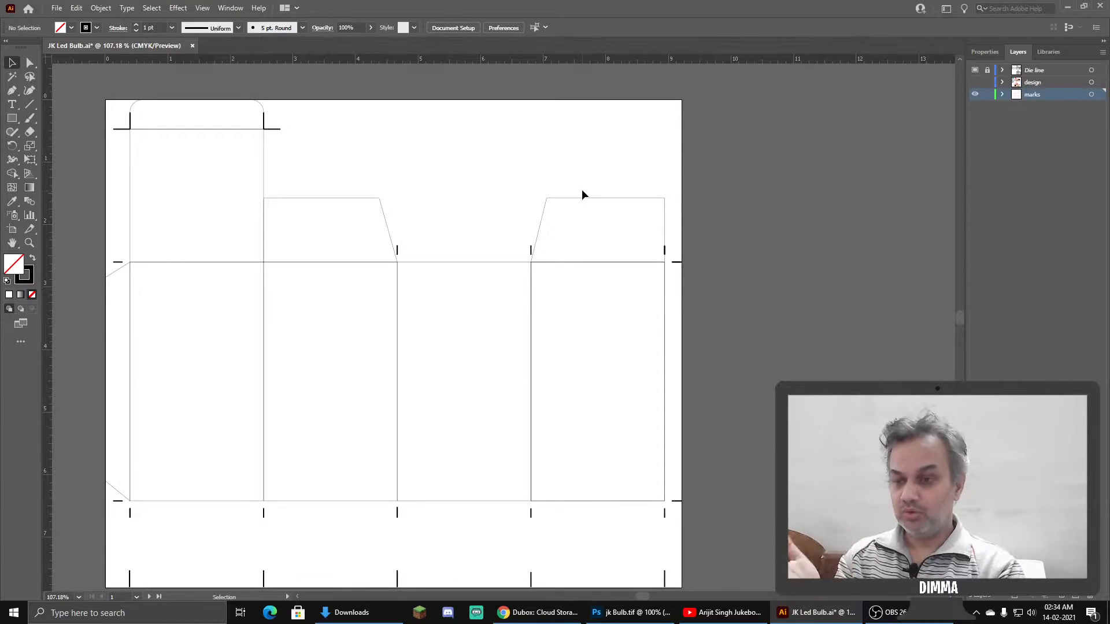
pyautogui.click(975, 82)
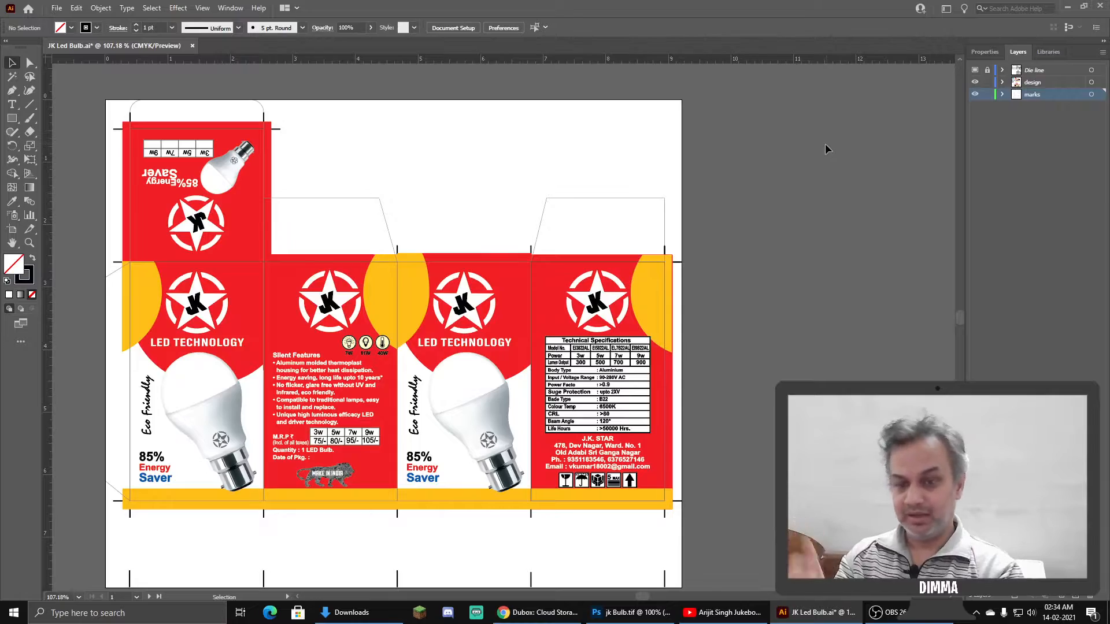
pyautogui.moveTo(405, 335); pyautogui.dragTo(587, 318)
pyautogui.moveTo(500, 369); pyautogui.dragTo(540, 276)
pyautogui.moveTo(414, 291); pyautogui.dragTo(357, 295)
pyautogui.moveTo(340, 267); pyautogui.dragTo(484, 302)
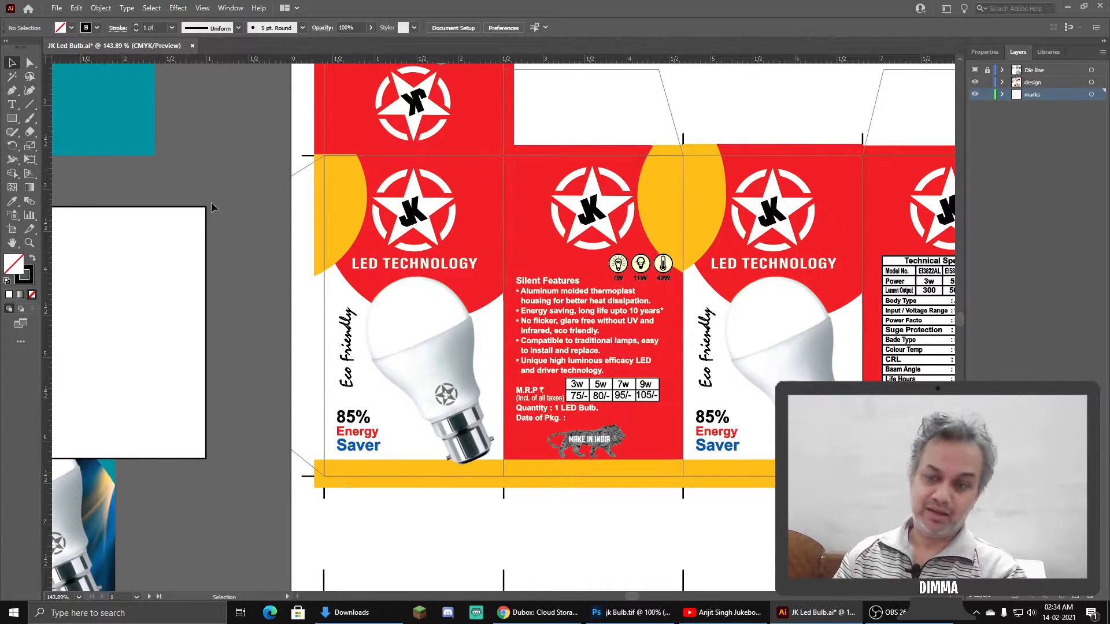
# Inspect the logo symbol on the first panel and the star shape among the white rectangles beside the artboard.
pyautogui.click(399, 220)
pyautogui.scroll(-2, 384, 190)
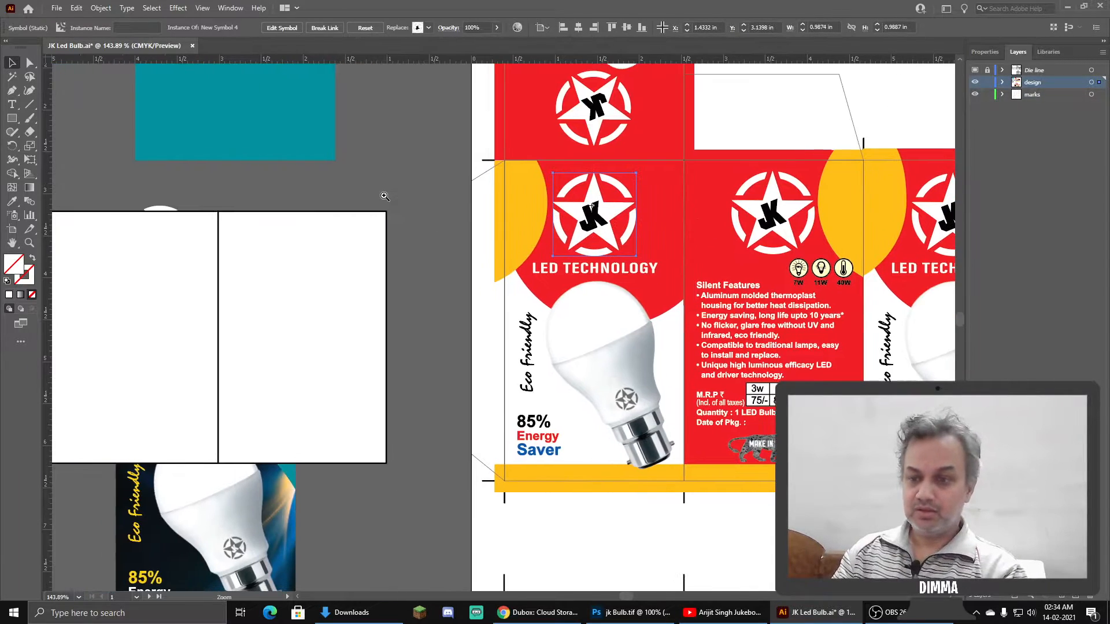
pyautogui.click(253, 259)
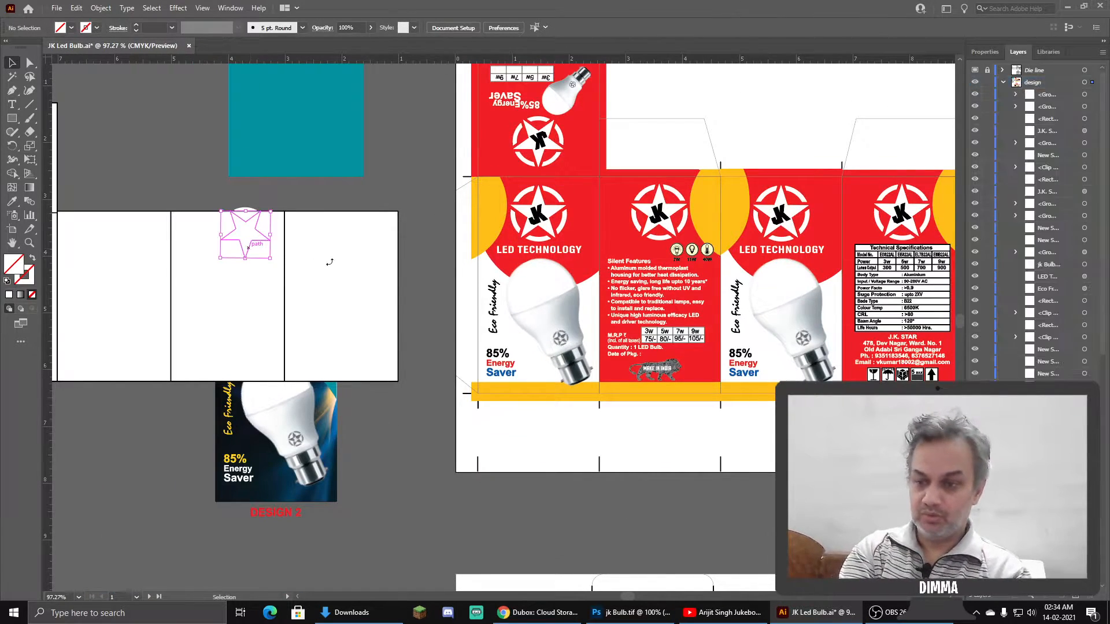
pyautogui.click(312, 260)
pyautogui.click(384, 184)
pyautogui.moveTo(351, 245); pyautogui.dragTo(287, 245)
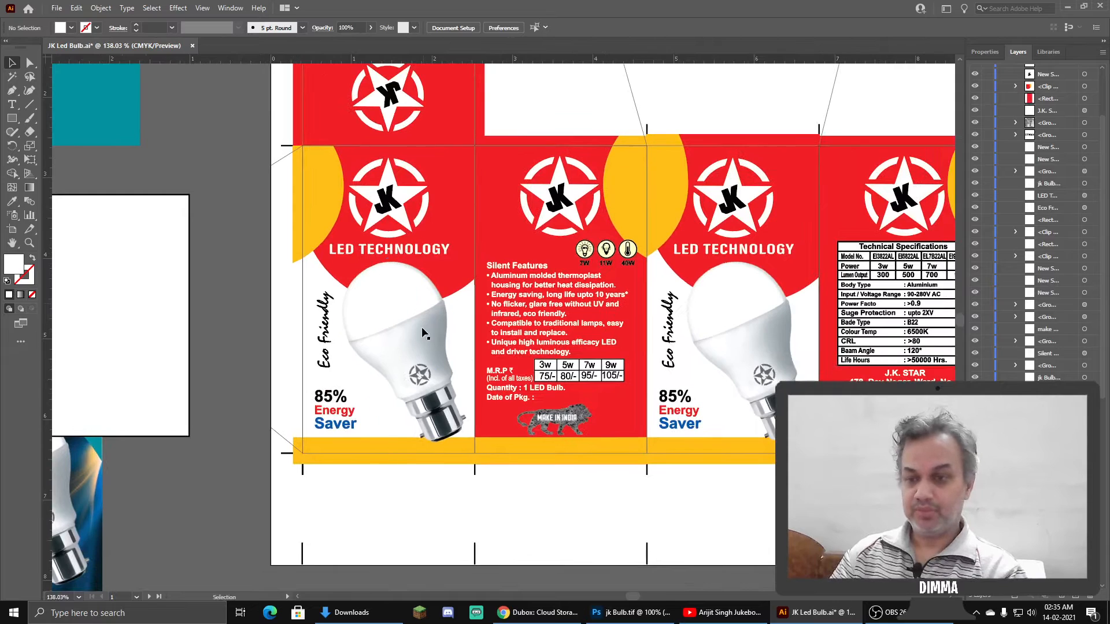
# Inspect the linked bulb picture on the first panel, and switch to Photoshop to examine its source file jk Bulb.tif.
pyautogui.click(417, 319)
pyautogui.moveTo(417, 319)
pyautogui.mouseDown()
pyautogui.moveTo(335, 285)
pyautogui.moveTo(395, 318)
pyautogui.mouseUp()
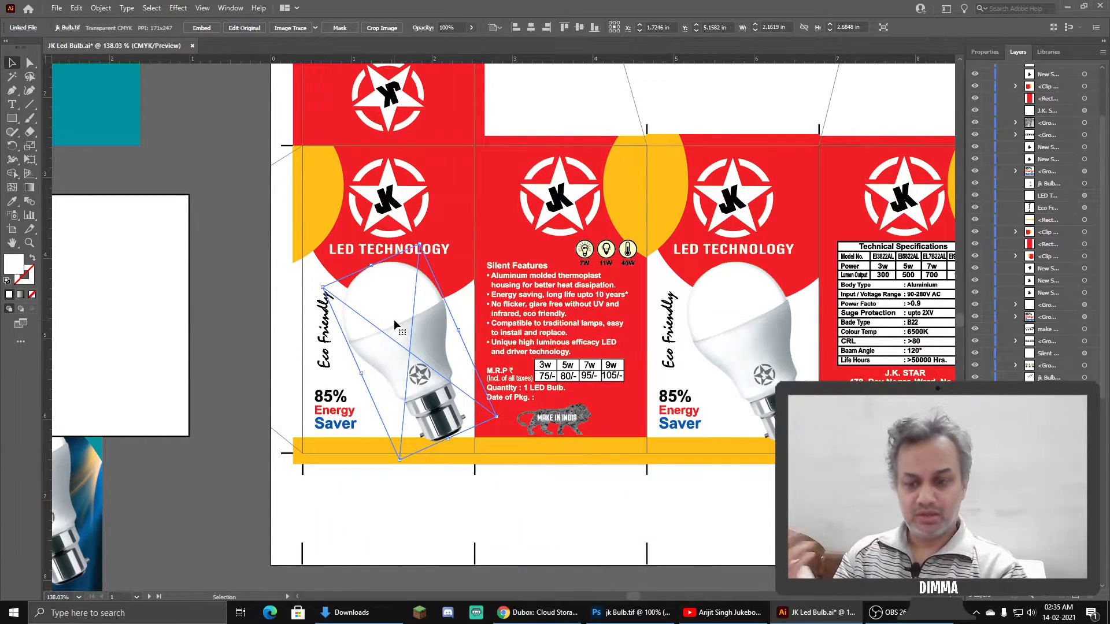
pyautogui.click(244, 286)
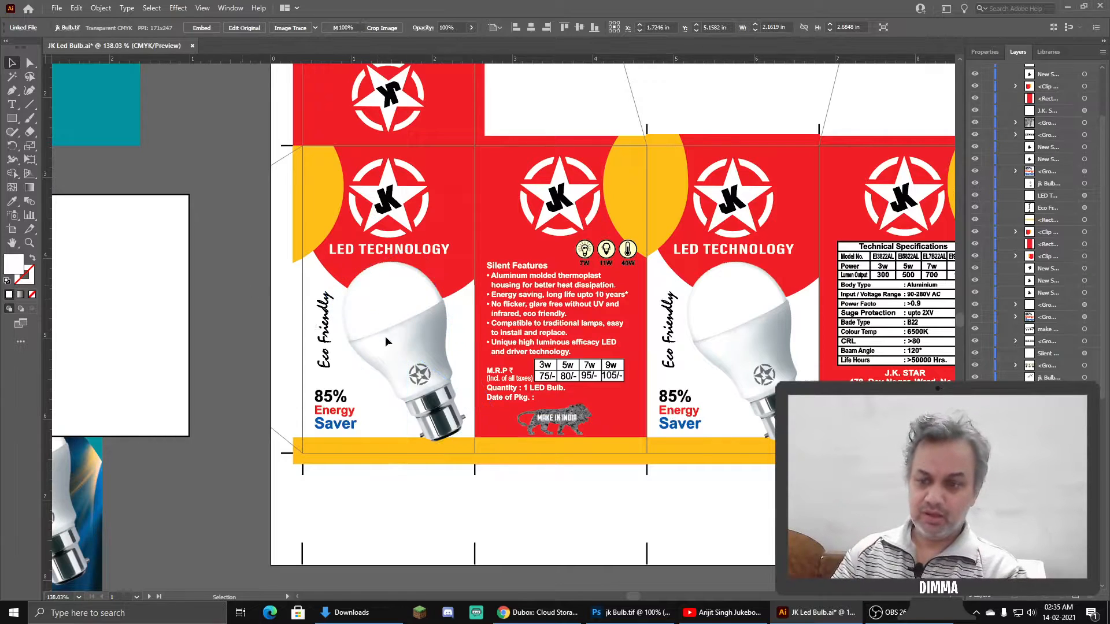
pyautogui.hotkey('alt', 'Tab')
pyautogui.moveTo(428, 235); pyautogui.dragTo(423, 260)
pyautogui.hotkey('ctrl', 'z')
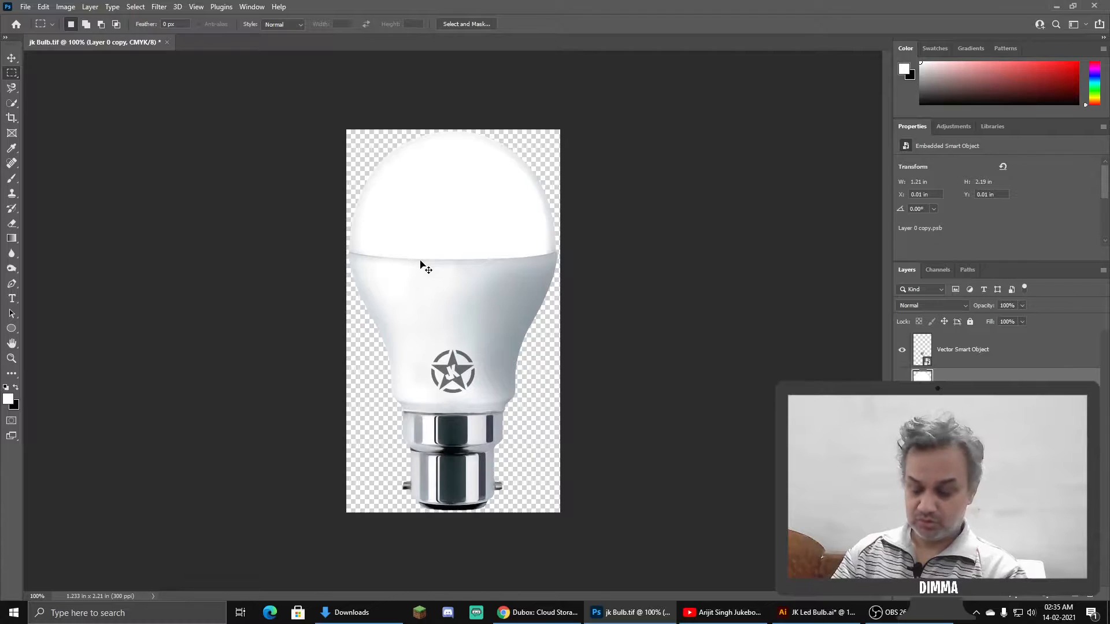
# Check the TIFF save settings of the jk Bulb image and its color mode options in Photoshop without changing anything.
pyautogui.hotkey('ctrl', 'shift', 's')
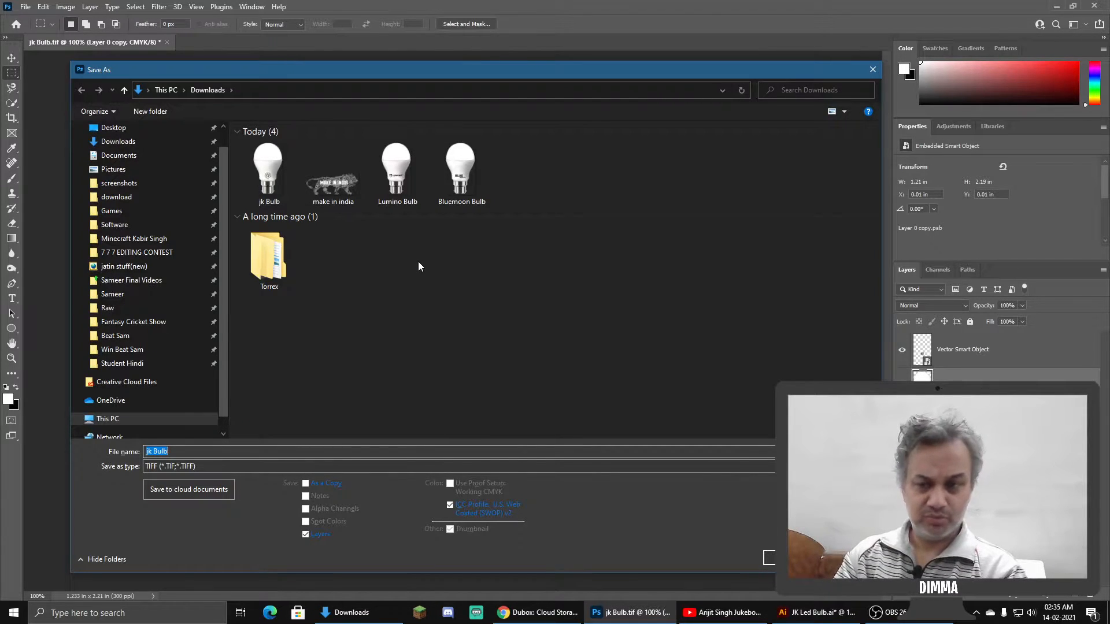
pyautogui.press('Escape')
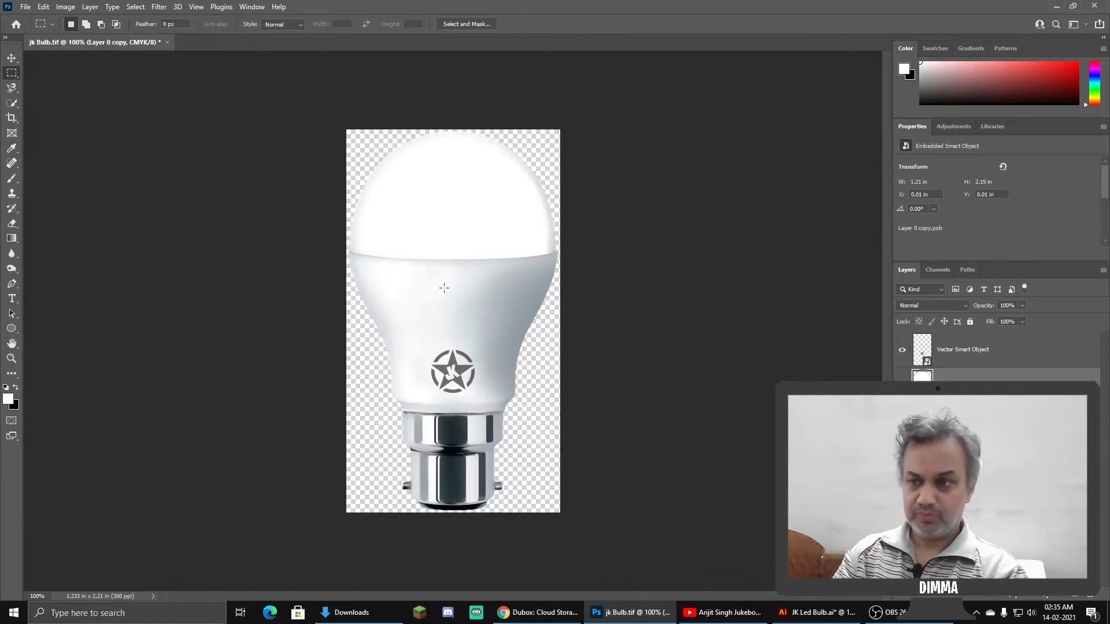
pyautogui.click(31, 6)
pyautogui.click(30, 6)
pyautogui.click(66, 6)
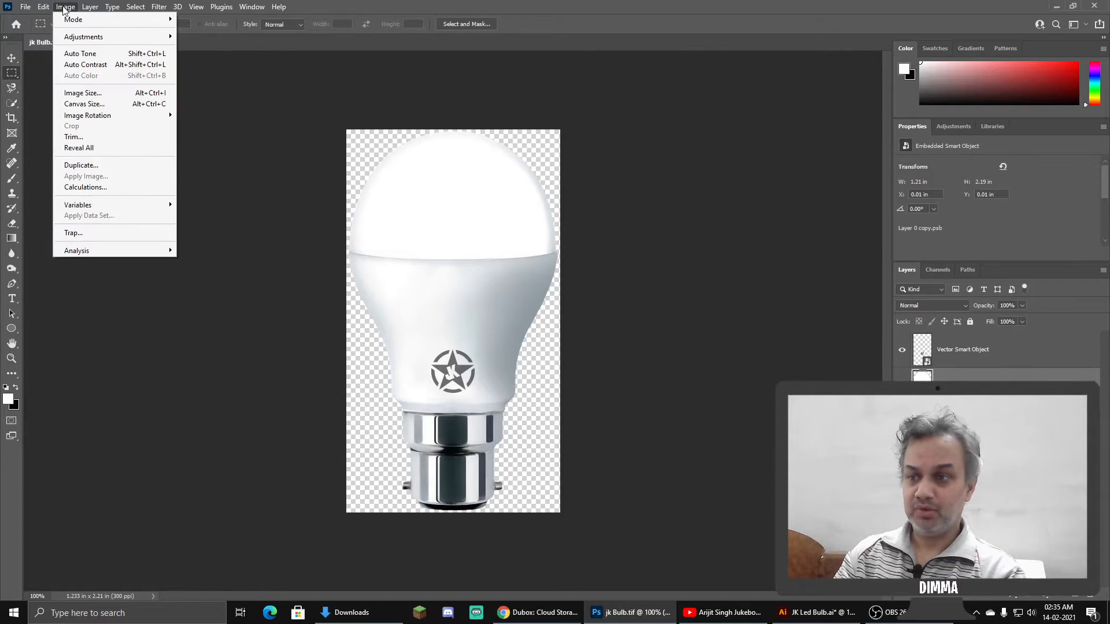
pyautogui.moveTo(68, 21)
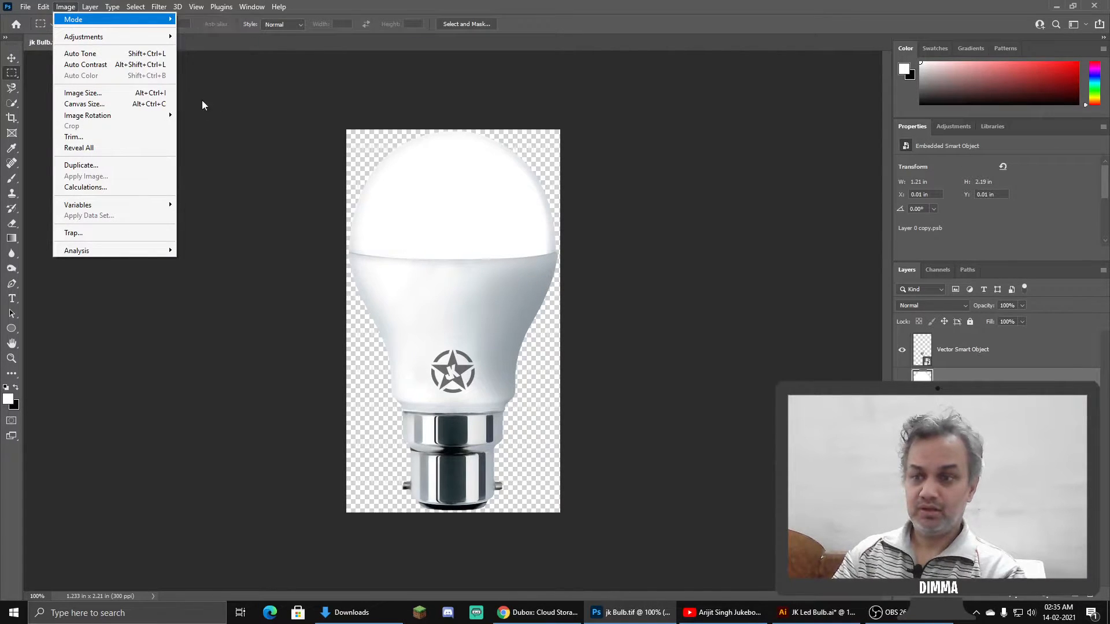
# Switch to Illustrator and check the document color mode options, CMYK and RGB, for the box layout.
pyautogui.hotkey('alt', 'Tab')
pyautogui.click(508, 176)
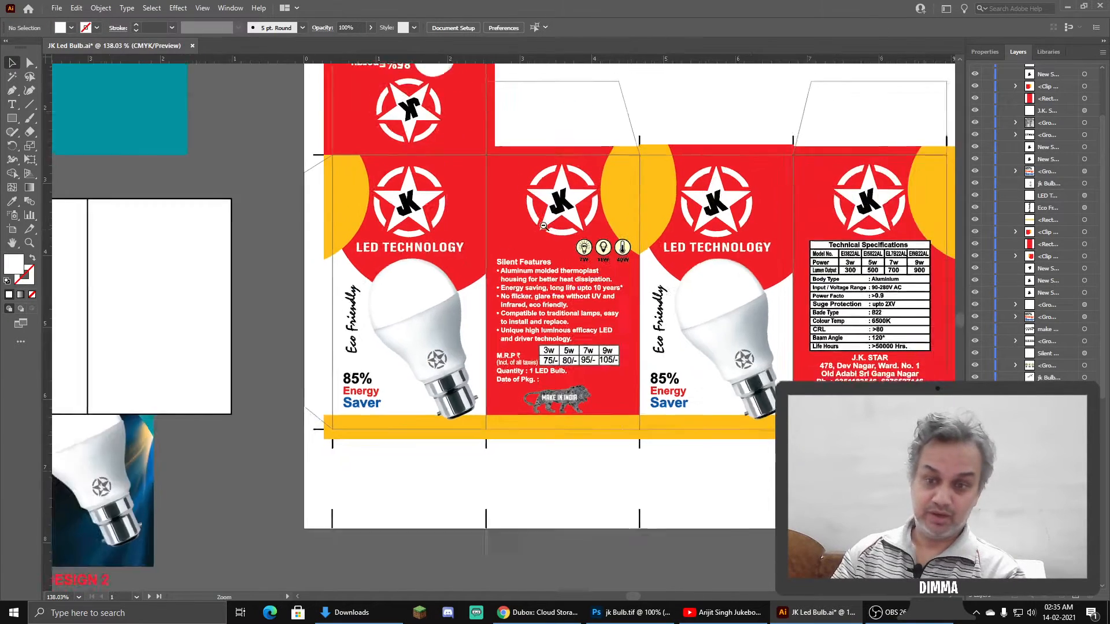
pyautogui.keyDown('ctrl'); pyautogui.keyDown('alt'); pyautogui.click(544, 226); pyautogui.keyUp('alt'); pyautogui.keyUp('ctrl')
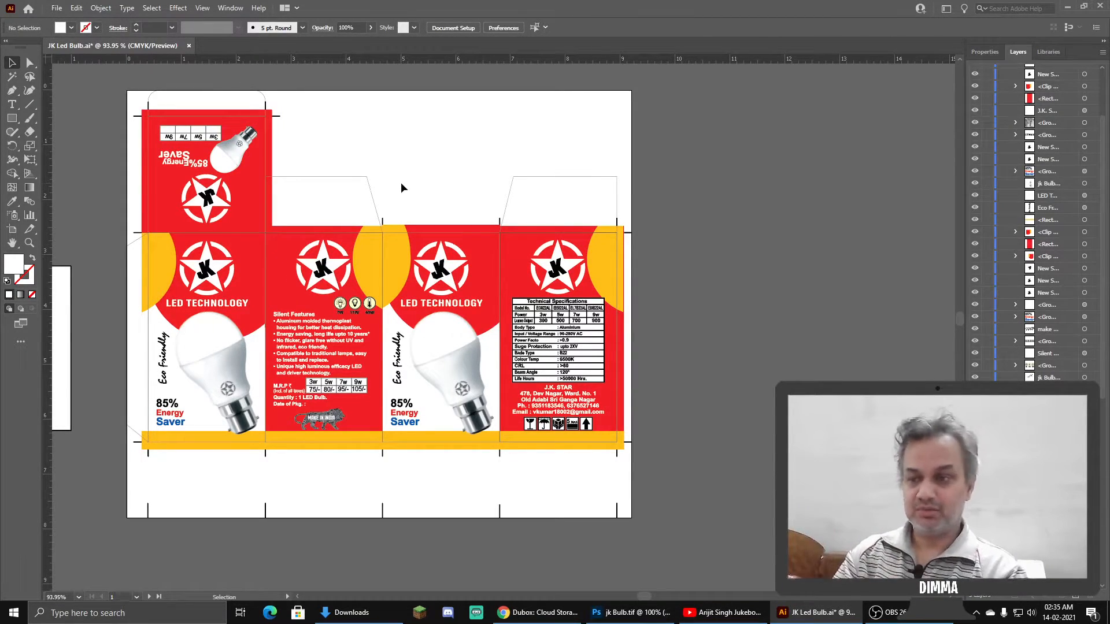
pyautogui.click(57, 8)
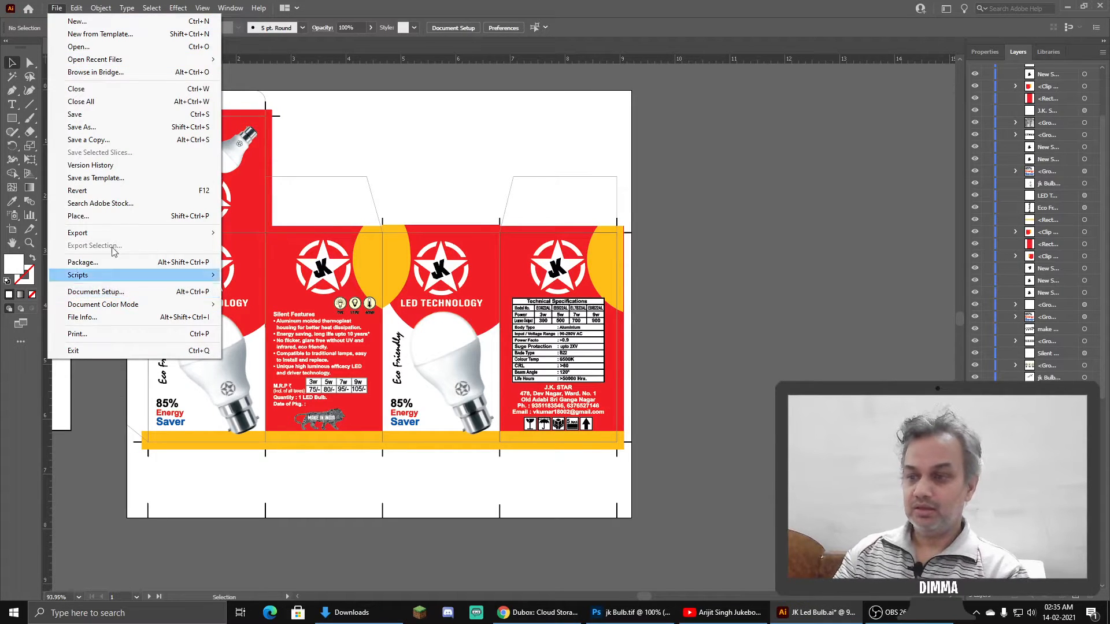
pyautogui.click(353, 101)
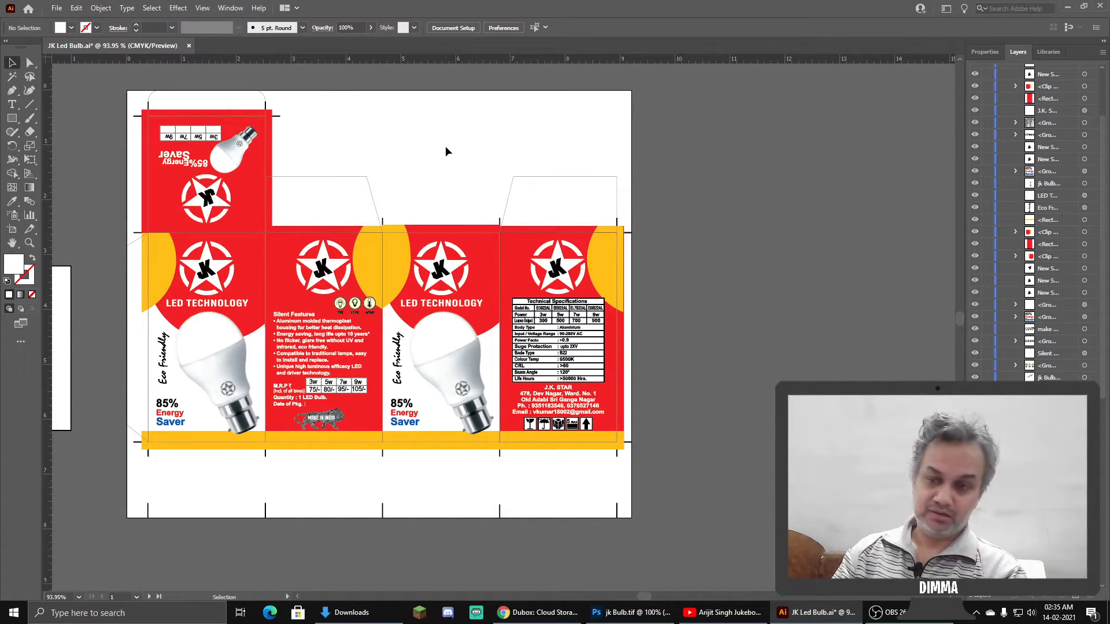
pyautogui.moveTo(443, 148); pyautogui.dragTo(424, 170)
pyautogui.click(56, 8)
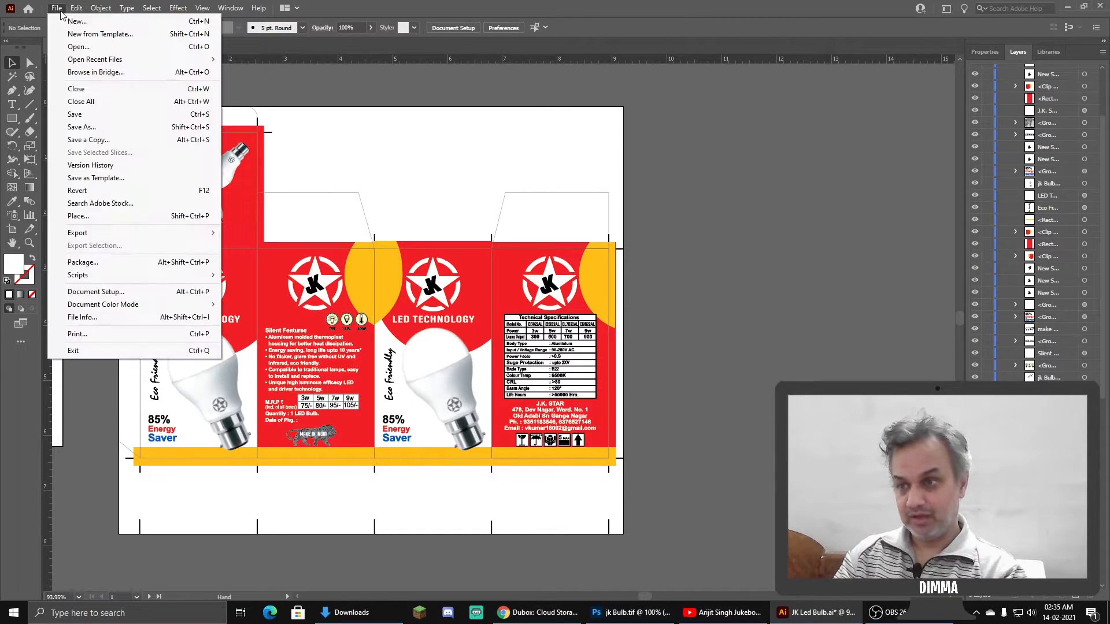
pyautogui.moveTo(102, 304)
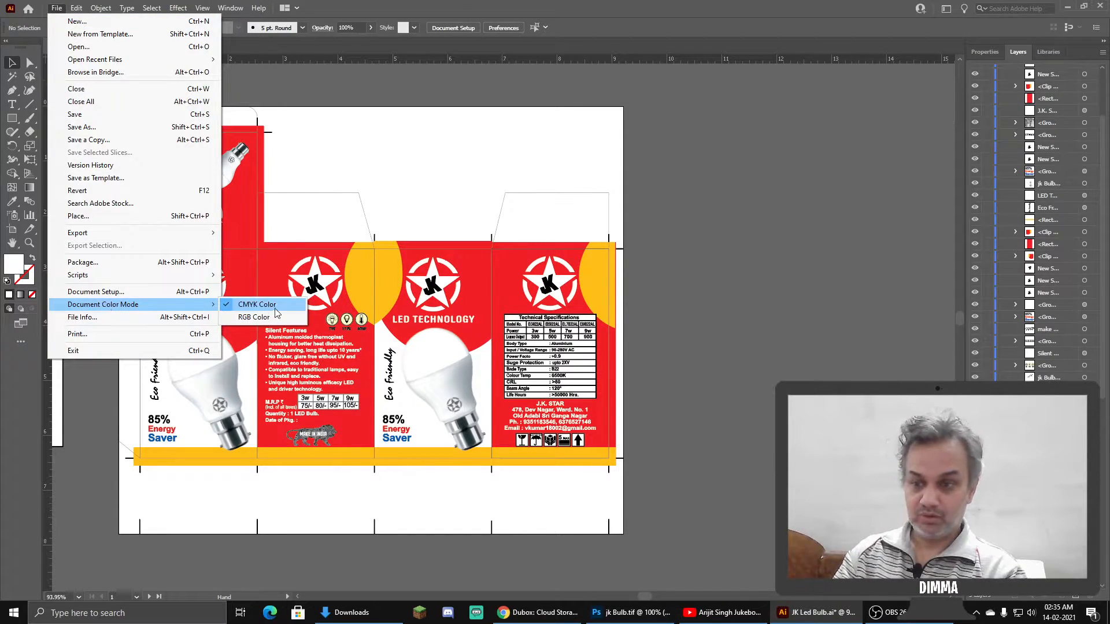
pyautogui.click(247, 317)
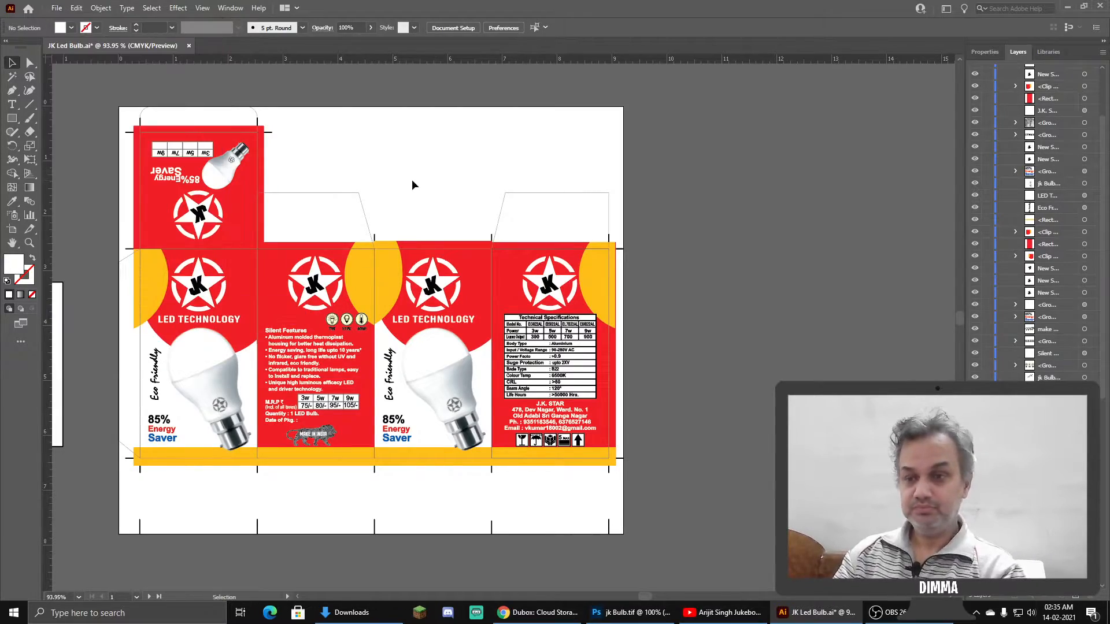
# Examine the printed content of the panels, including the features text, the technical specifications table and the handling icons on the fourth panel.
pyautogui.moveTo(350, 271); pyautogui.dragTo(499, 282)
pyautogui.moveTo(314, 333); pyautogui.dragTo(409, 320)
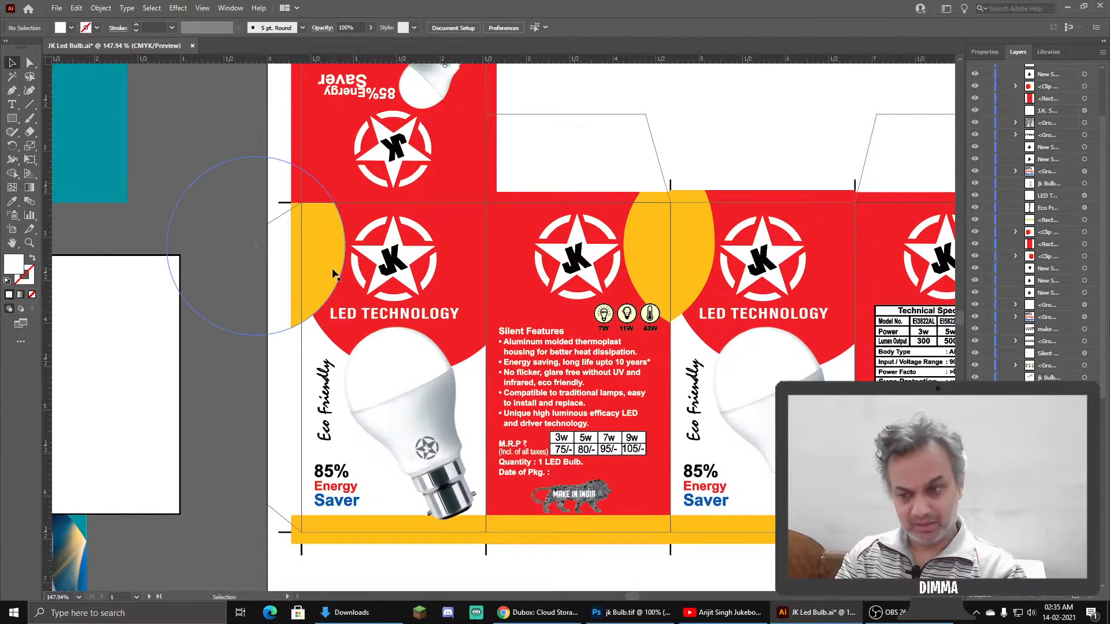
pyautogui.hscroll(3, 245, 261)
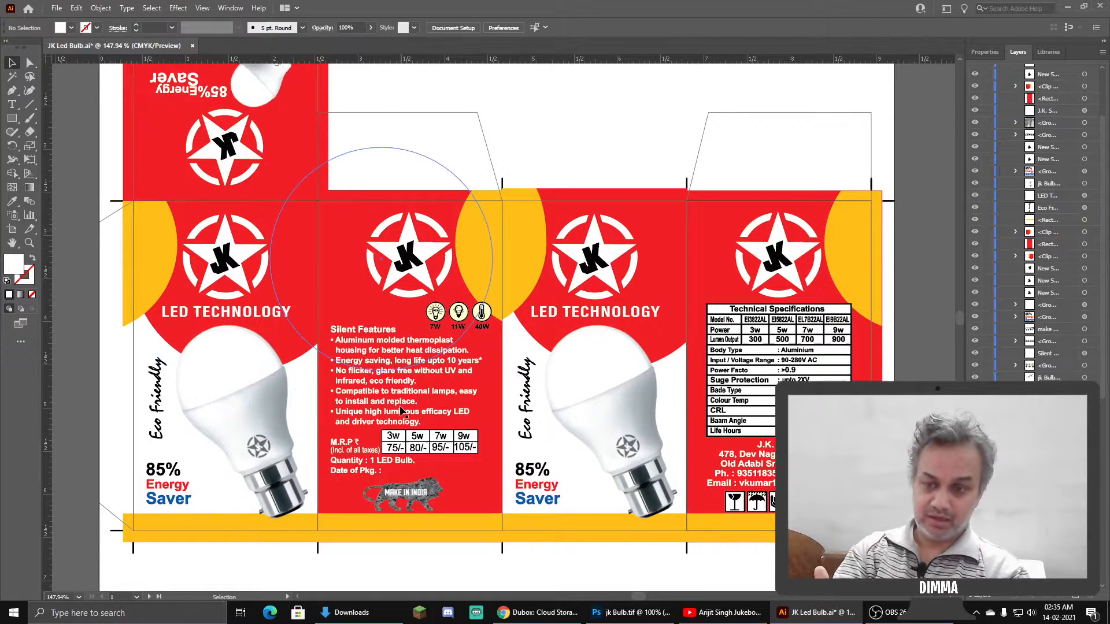
pyautogui.hscroll(2, 495, 445)
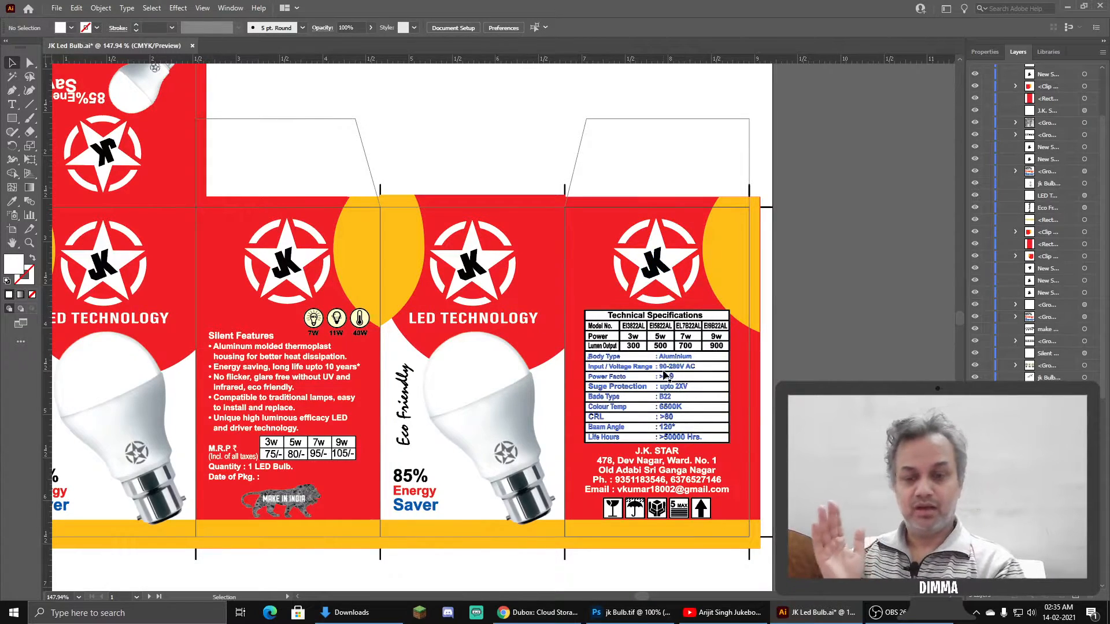
pyautogui.scroll(3, 660, 381)
pyautogui.moveTo(706, 380); pyautogui.dragTo(578, 301)
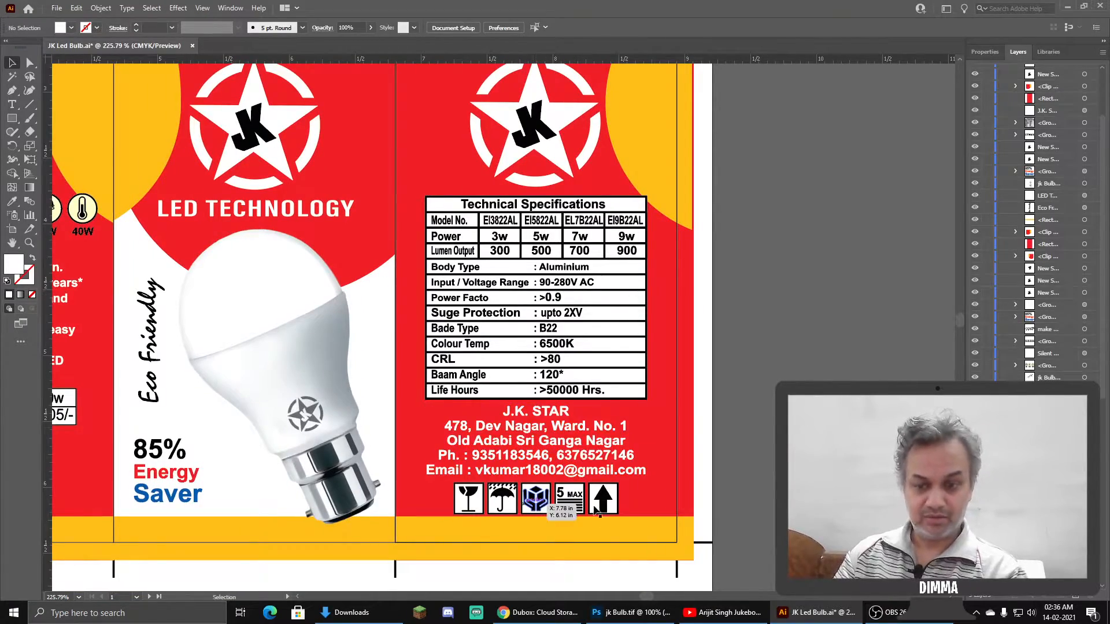
pyautogui.scroll(1, 607, 503)
pyautogui.scroll(4, 623, 502)
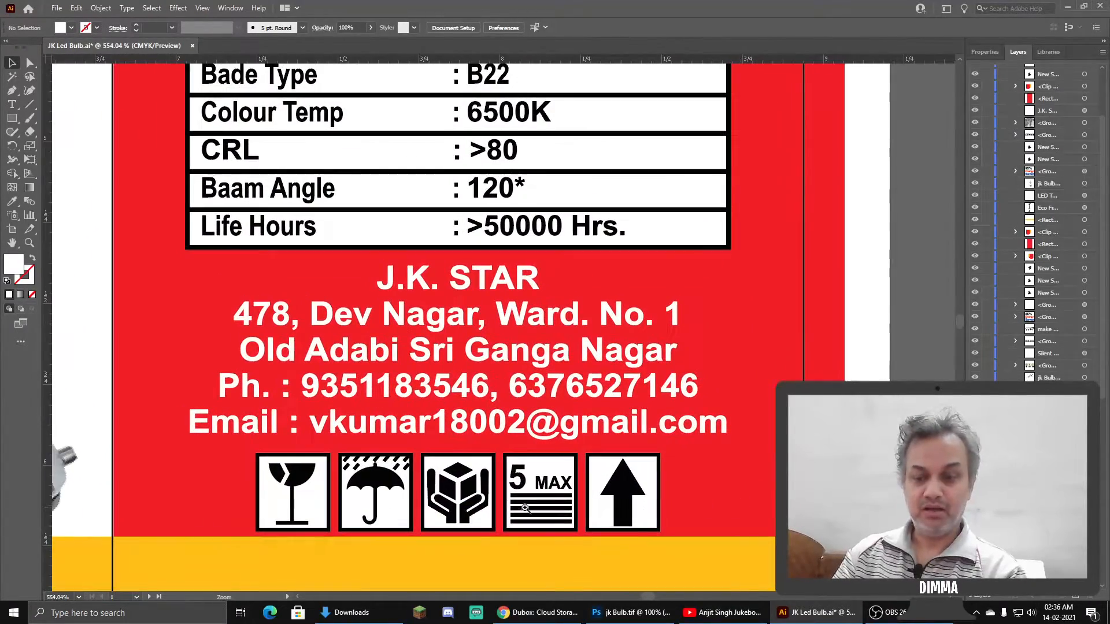
pyautogui.scroll(-4, 597, 453)
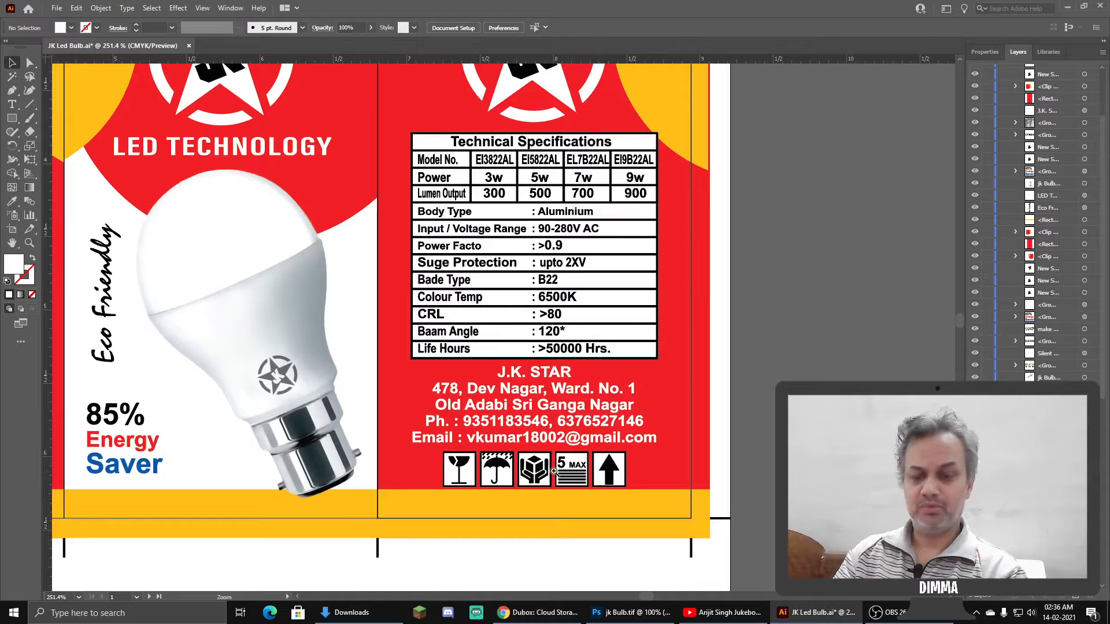
pyautogui.moveTo(543, 472); pyautogui.dragTo(499, 441)
pyautogui.moveTo(467, 293); pyautogui.dragTo(729, 399)
pyautogui.moveTo(583, 358); pyautogui.dragTo(529, 355)
pyautogui.moveTo(341, 241); pyautogui.dragTo(358, 258)
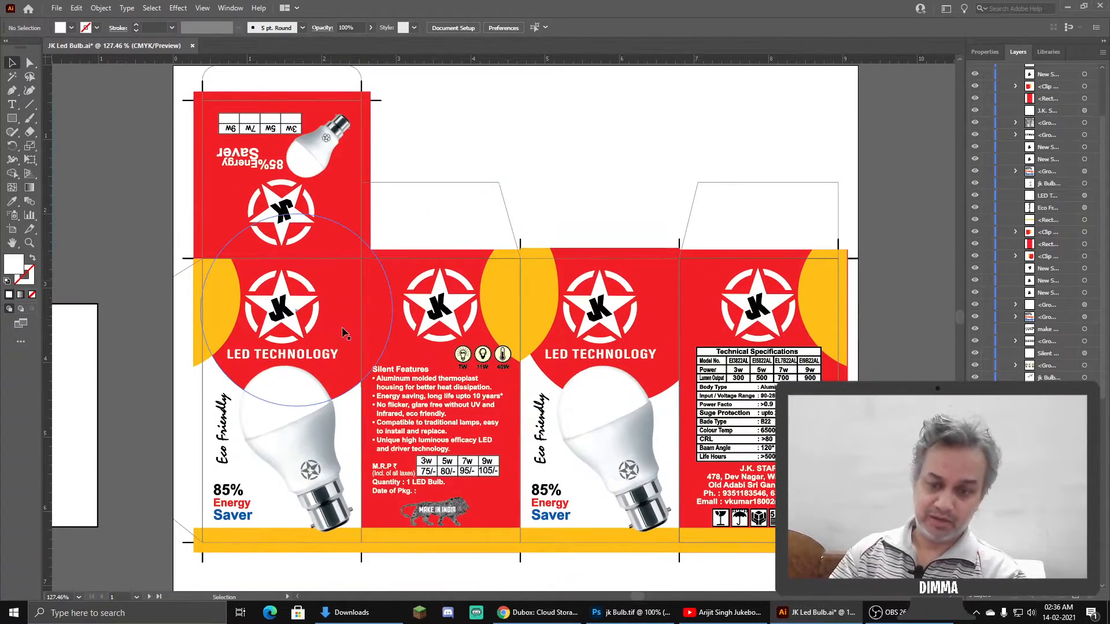
# Inspect the clipped circle artwork on the first panel and the upside-down logo symbol on the top flap.
pyautogui.moveTo(267, 274); pyautogui.dragTo(382, 347)
pyautogui.moveTo(384, 258); pyautogui.dragTo(495, 322)
pyautogui.click(495, 360)
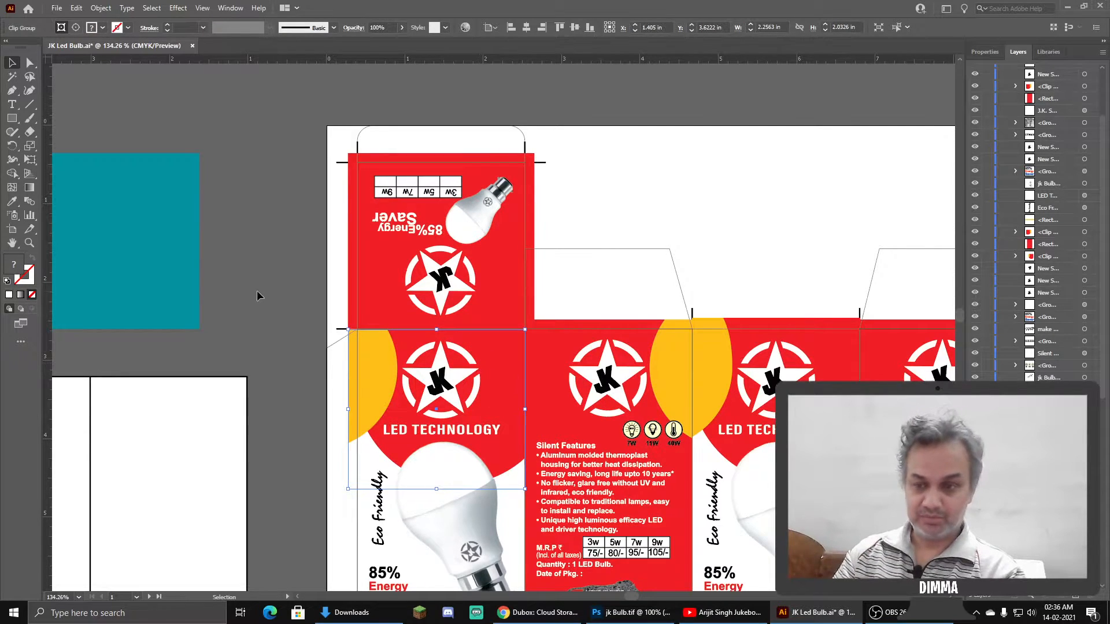
pyautogui.click(314, 323)
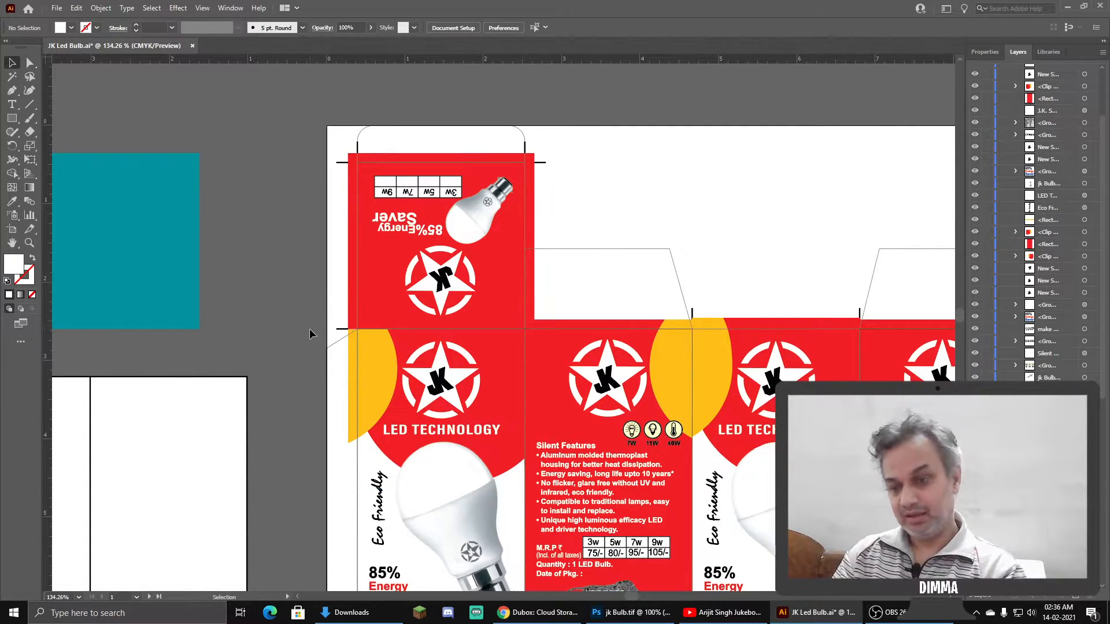
pyautogui.click(469, 279)
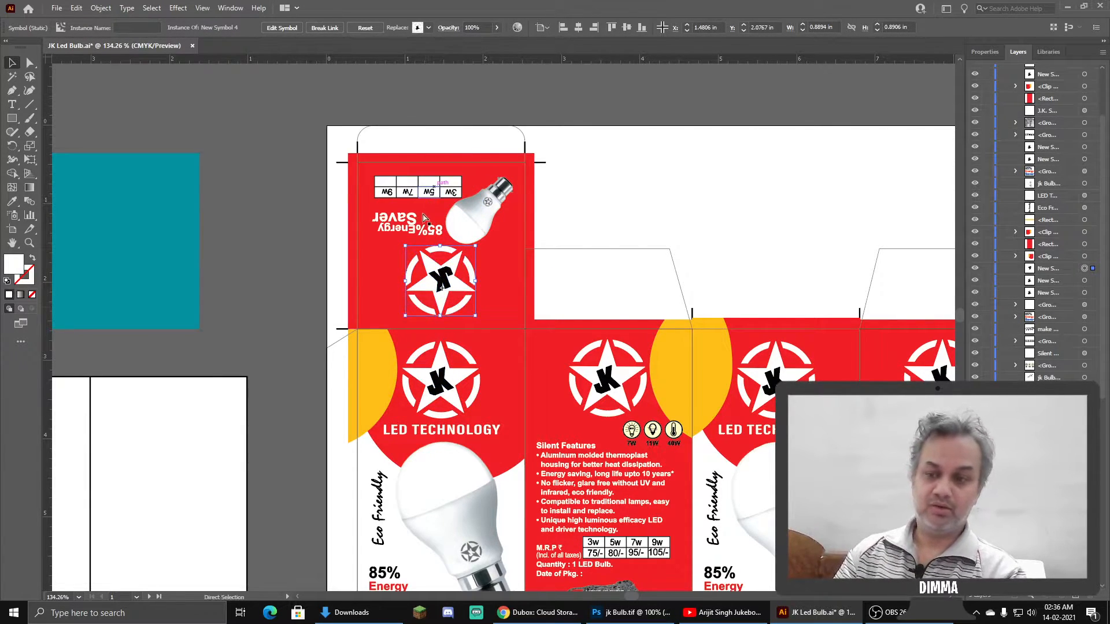
pyautogui.scroll(5, 428, 216)
pyautogui.moveTo(389, 234); pyautogui.dragTo(238, 235)
pyautogui.click(230, 238)
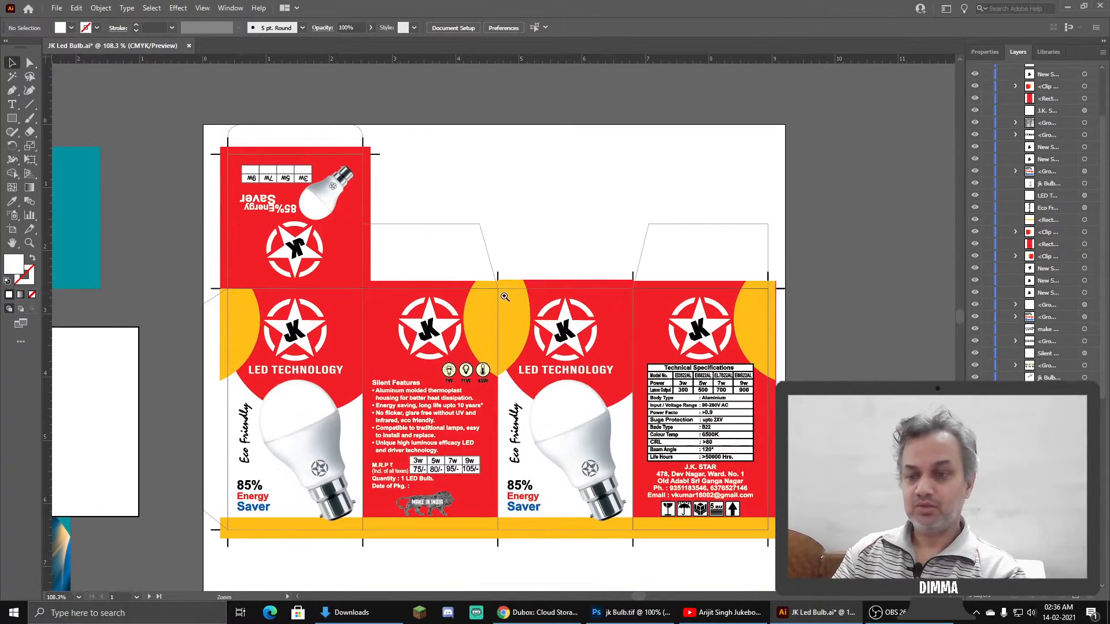
pyautogui.moveTo(503, 295); pyautogui.dragTo(465, 296)
pyautogui.moveTo(512, 327); pyautogui.dragTo(488, 314)
pyautogui.moveTo(489, 313)
pyautogui.mouseDown()
pyautogui.moveTo(533, 313)
pyautogui.moveTo(509, 309)
pyautogui.mouseUp()
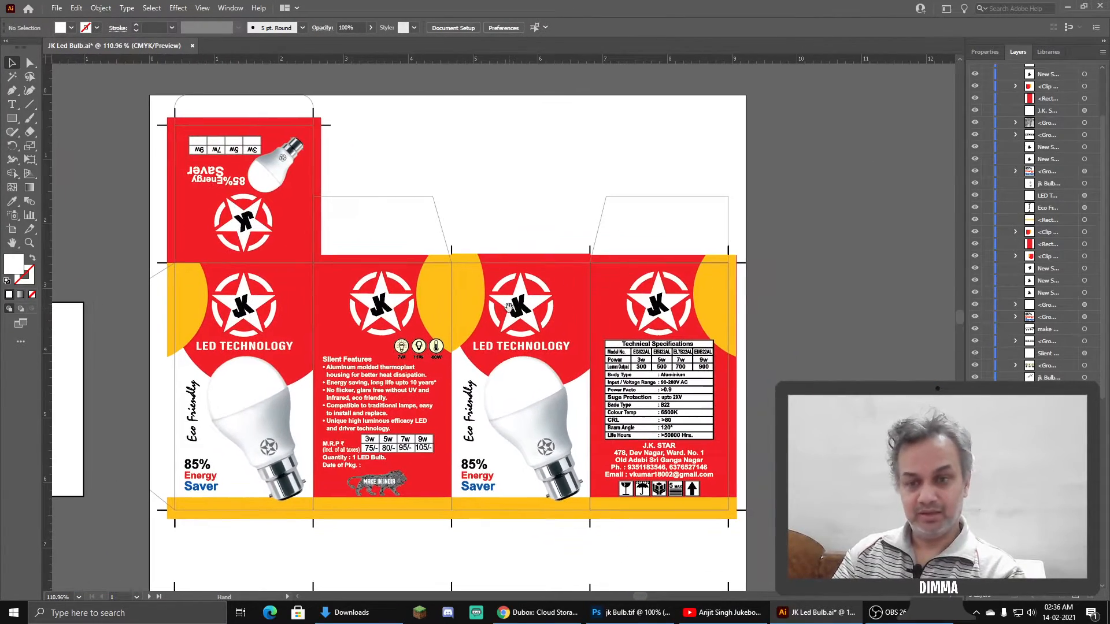
pyautogui.moveTo(792, 300); pyautogui.dragTo(771, 294)
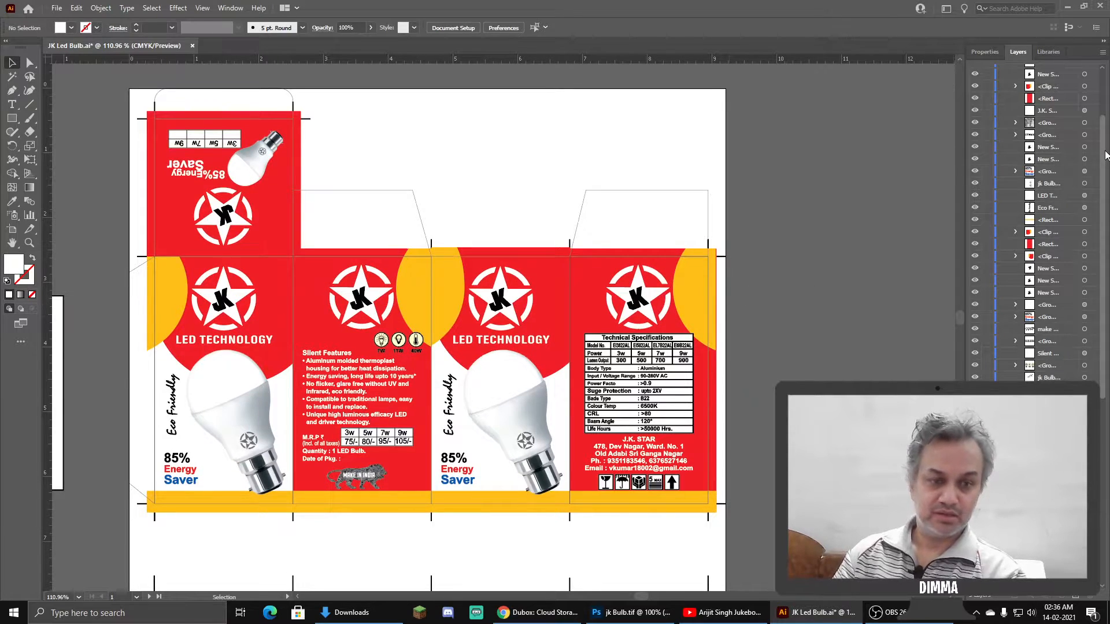
# Lock the marks layer and make the collapsed design layer active.
pyautogui.moveTo(1106, 155); pyautogui.dragTo(1105, 104)
pyautogui.click(1002, 83)
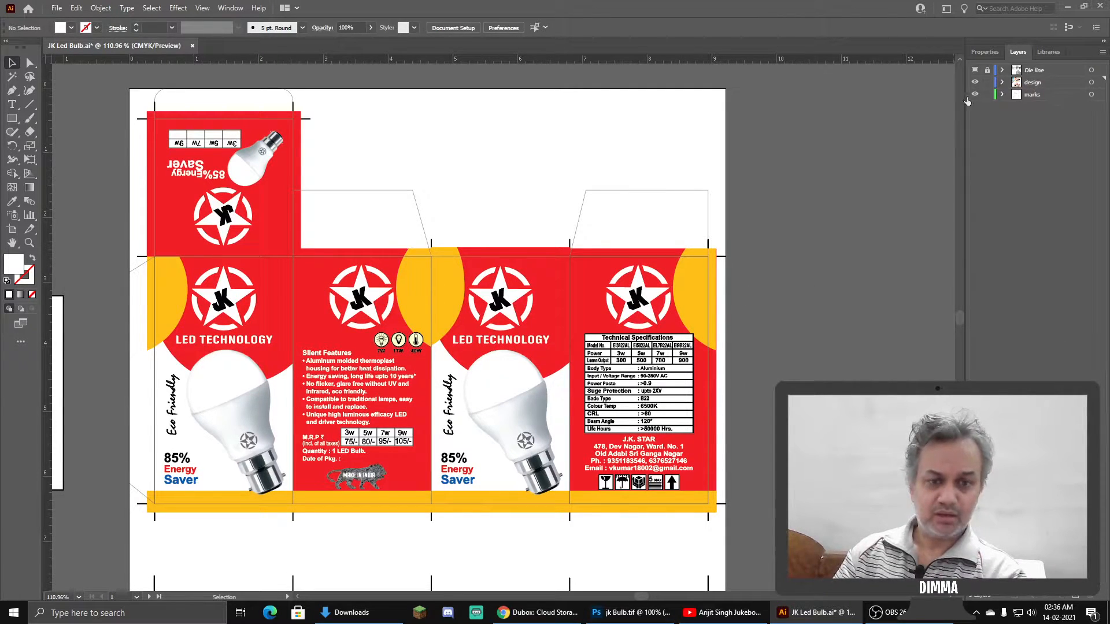
pyautogui.click(1054, 83)
# Examine the complete box layout and compare it with the alternative panel arrangement on the artboard below.
pyautogui.hotkey('ctrl', 'space')
pyautogui.moveTo(768, 275); pyautogui.dragTo(667, 293)
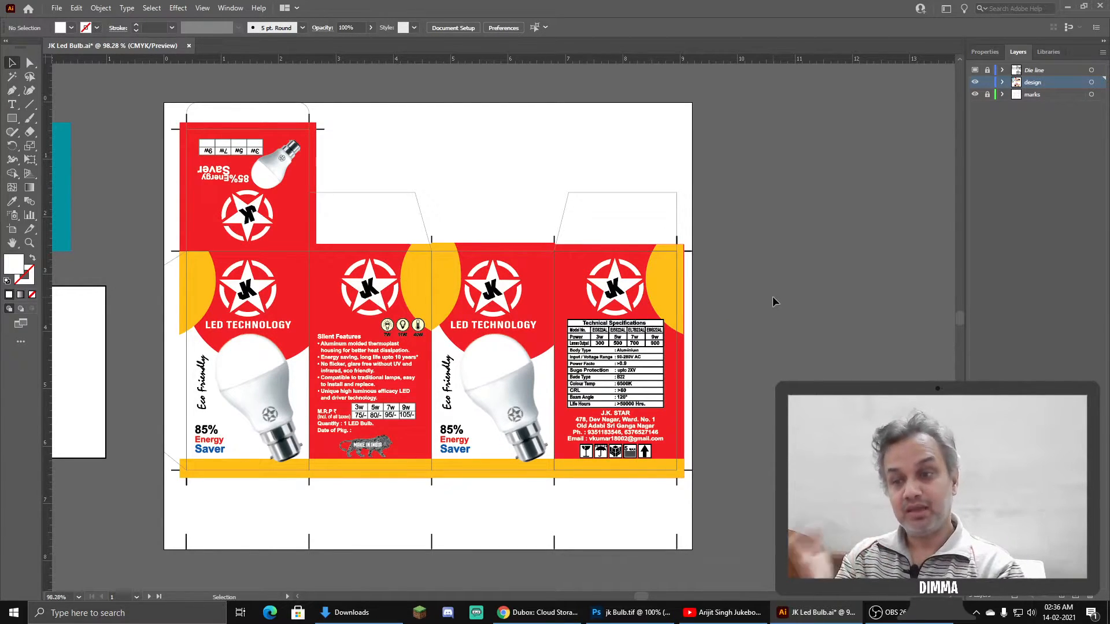
pyautogui.press('space')
pyautogui.moveTo(758, 299); pyautogui.dragTo(734, 304)
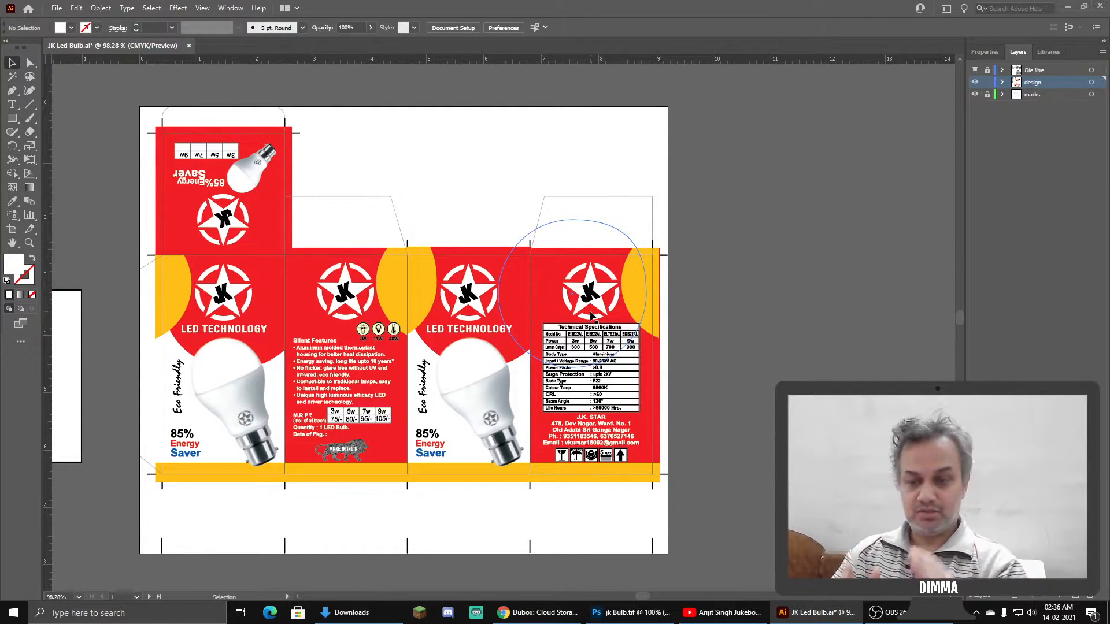
pyautogui.moveTo(599, 321); pyautogui.dragTo(508, 341)
pyautogui.moveTo(467, 418); pyautogui.dragTo(416, 241)
pyautogui.moveTo(463, 305); pyautogui.dragTo(453, 273)
pyautogui.moveTo(399, 346); pyautogui.dragTo(553, 359)
pyautogui.moveTo(668, 289); pyautogui.dragTo(512, 303)
pyautogui.moveTo(557, 272); pyautogui.dragTo(483, 408)
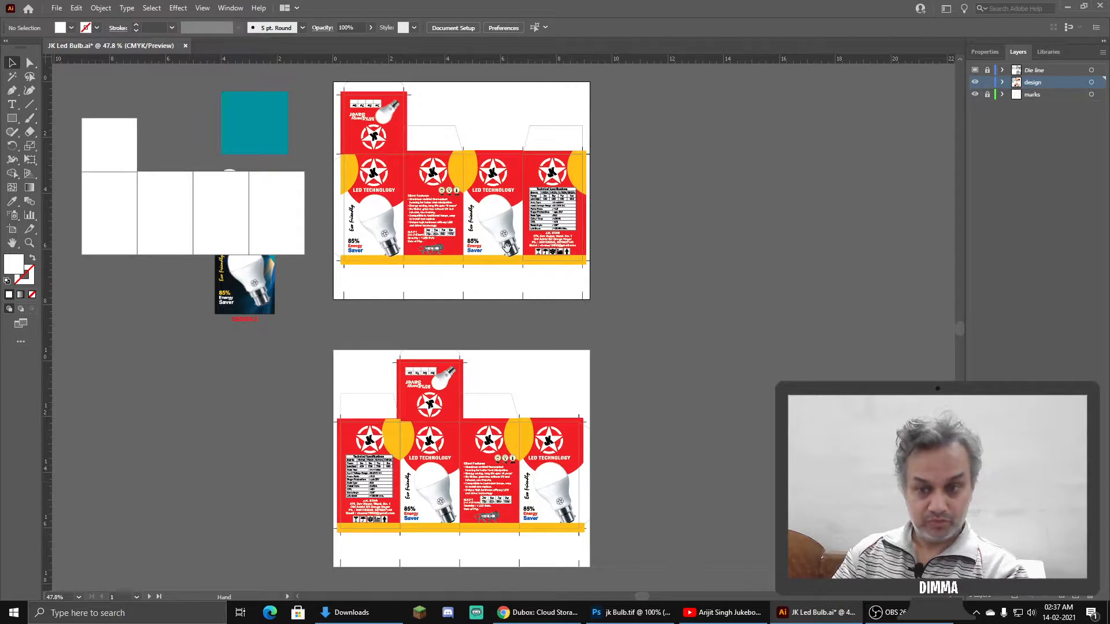
pyautogui.moveTo(507, 247); pyautogui.dragTo(528, 250)
# Unlock the die line and marks layers, and copy the fourth panel with its artwork to the left of the lower artboard.
pyautogui.click(550, 253)
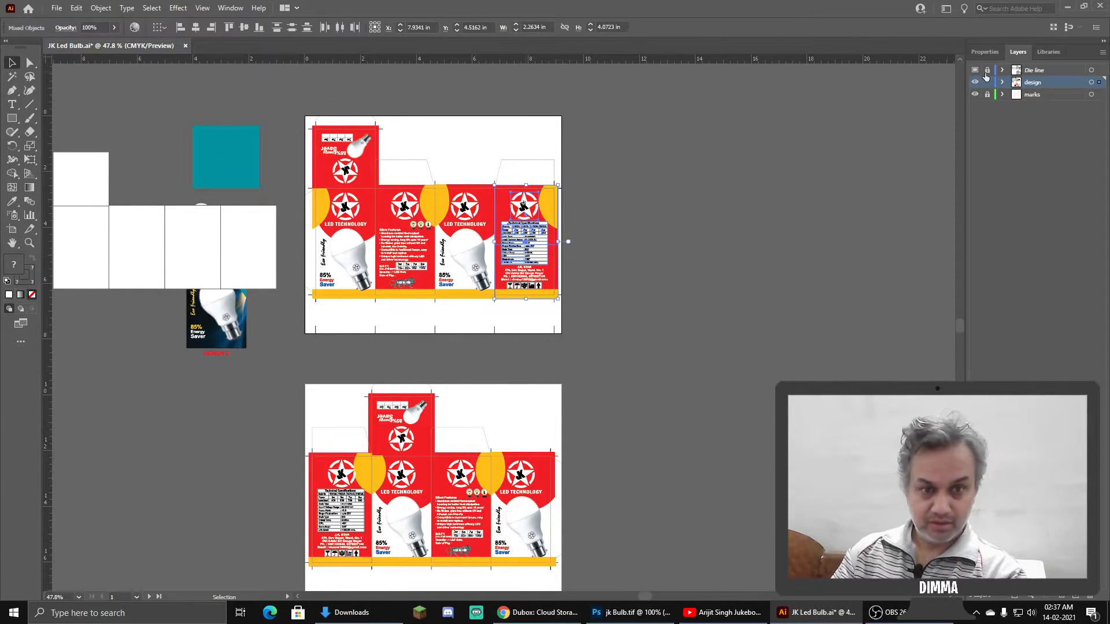
pyautogui.moveTo(585, 124); pyautogui.dragTo(500, 346)
pyautogui.moveTo(547, 207); pyautogui.dragTo(731, 434)
pyautogui.moveTo(667, 417); pyautogui.dragTo(689, 226)
pyautogui.moveTo(759, 251); pyautogui.dragTo(275, 438)
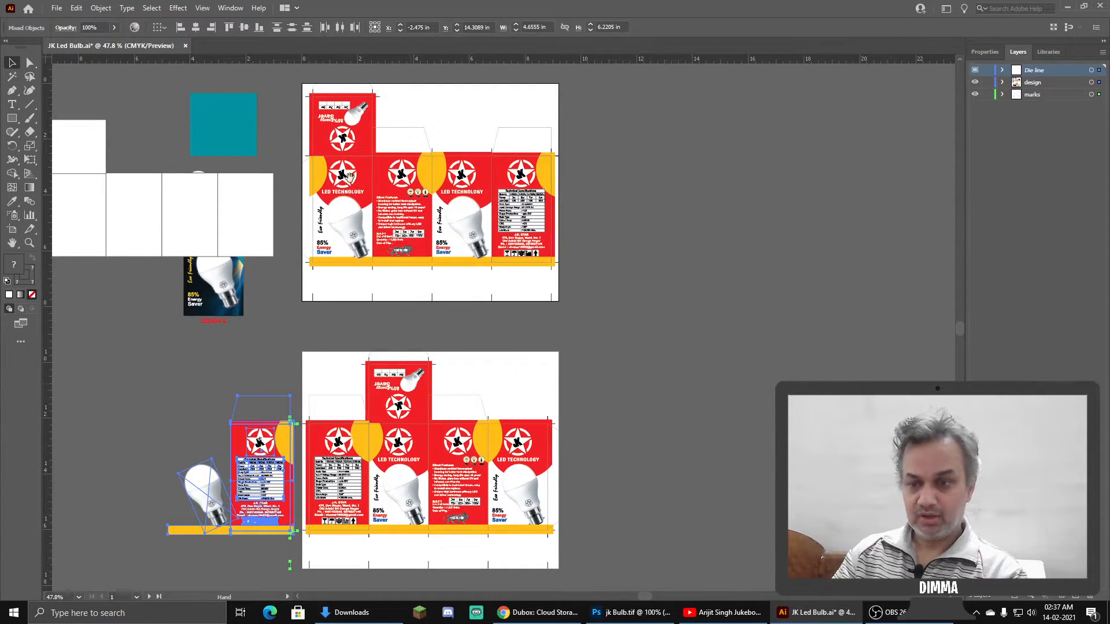
# Move the copied specifications panel up against the left edge of the first panel on the upper artboard.
pyautogui.moveTo(377, 256); pyautogui.dragTo(417, 212)
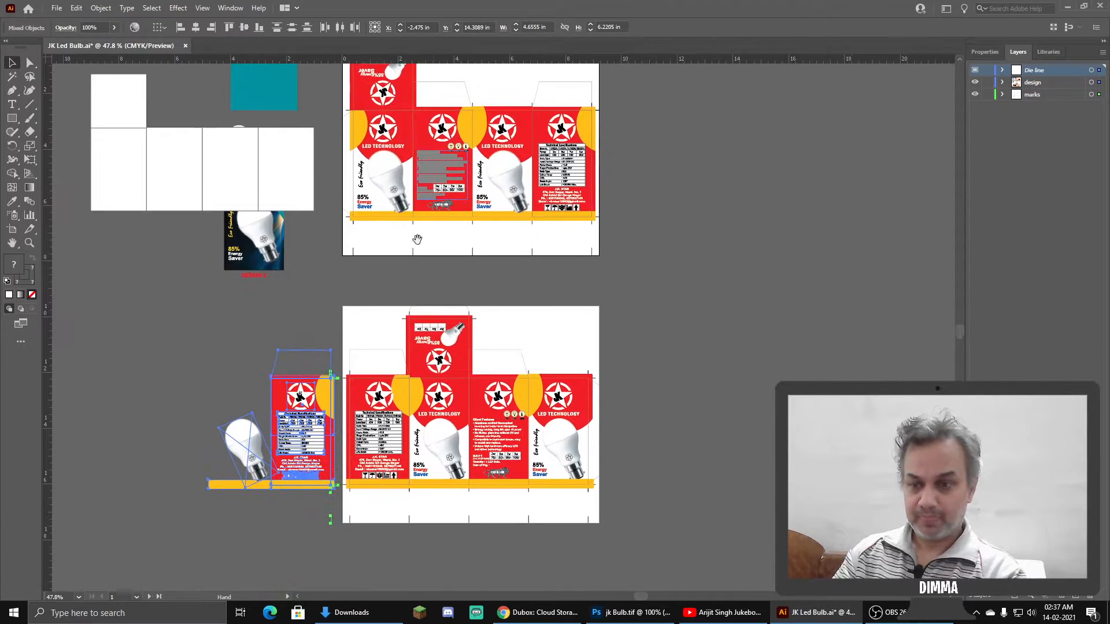
pyautogui.moveTo(408, 316); pyautogui.dragTo(399, 228)
pyautogui.moveTo(437, 191); pyautogui.dragTo(429, 315)
pyautogui.moveTo(425, 363); pyautogui.dragTo(416, 321)
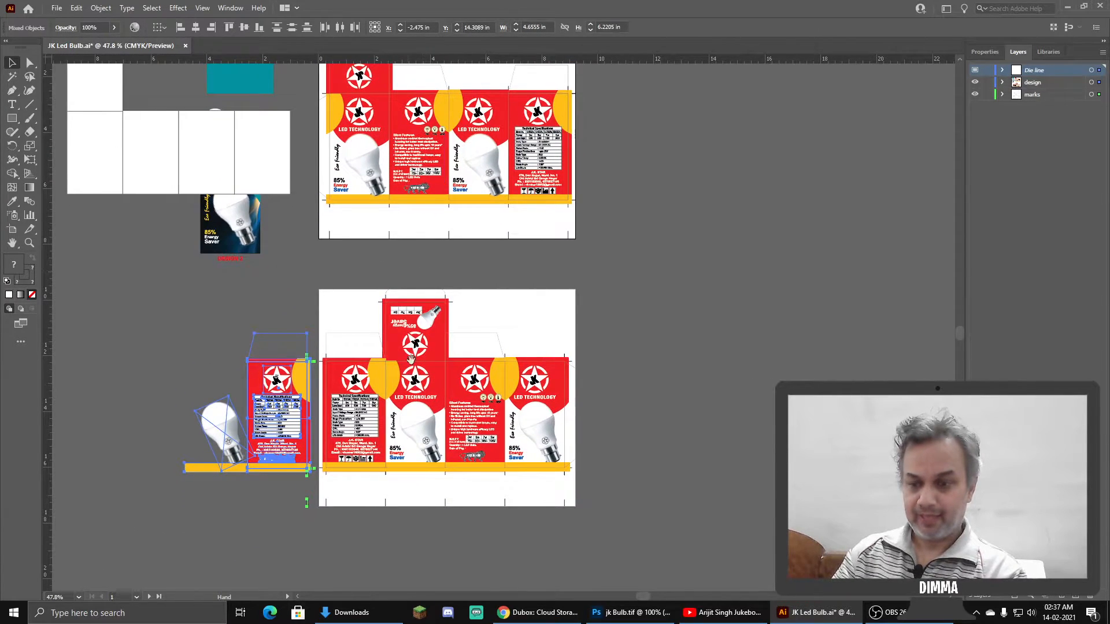
pyautogui.moveTo(390, 219); pyautogui.dragTo(384, 292)
pyautogui.moveTo(392, 167); pyautogui.dragTo(387, 195)
pyautogui.moveTo(522, 190); pyautogui.dragTo(566, 164)
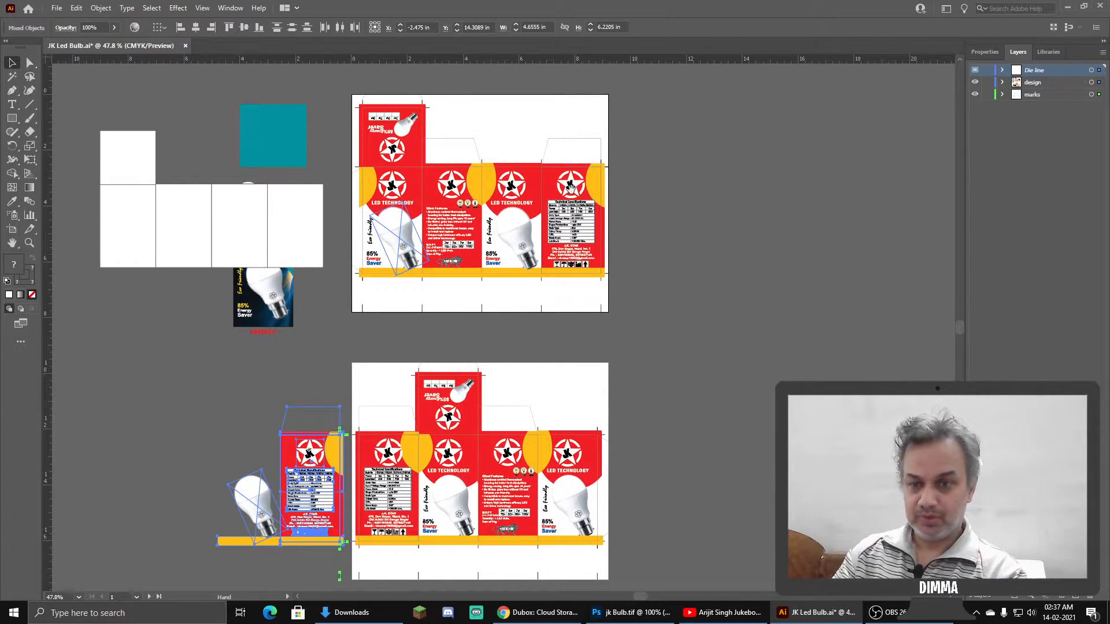
pyautogui.moveTo(343, 447); pyautogui.dragTo(688, 226)
pyautogui.moveTo(377, 256); pyautogui.dragTo(435, 230)
pyautogui.scroll(-8, 416, 289)
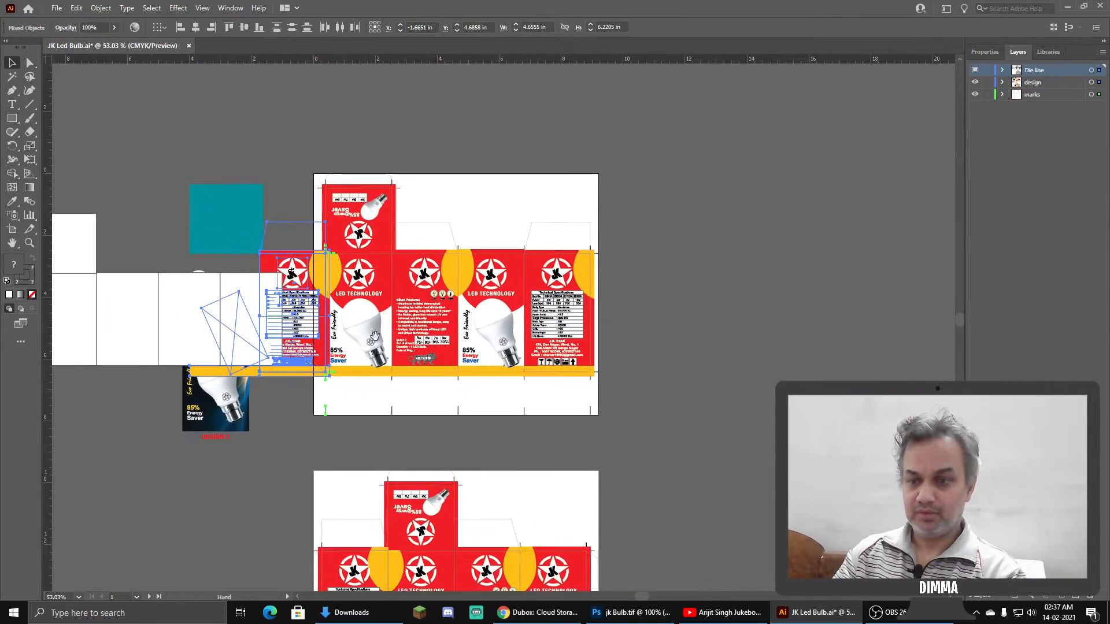
# Delete the upper layout's original fourth panel and its handling icons, and shorten the yellow strip to the third panel's right edge.
pyautogui.moveTo(495, 329); pyautogui.dragTo(487, 312)
pyautogui.moveTo(536, 166); pyautogui.dragTo(584, 270)
pyautogui.press('Delete')
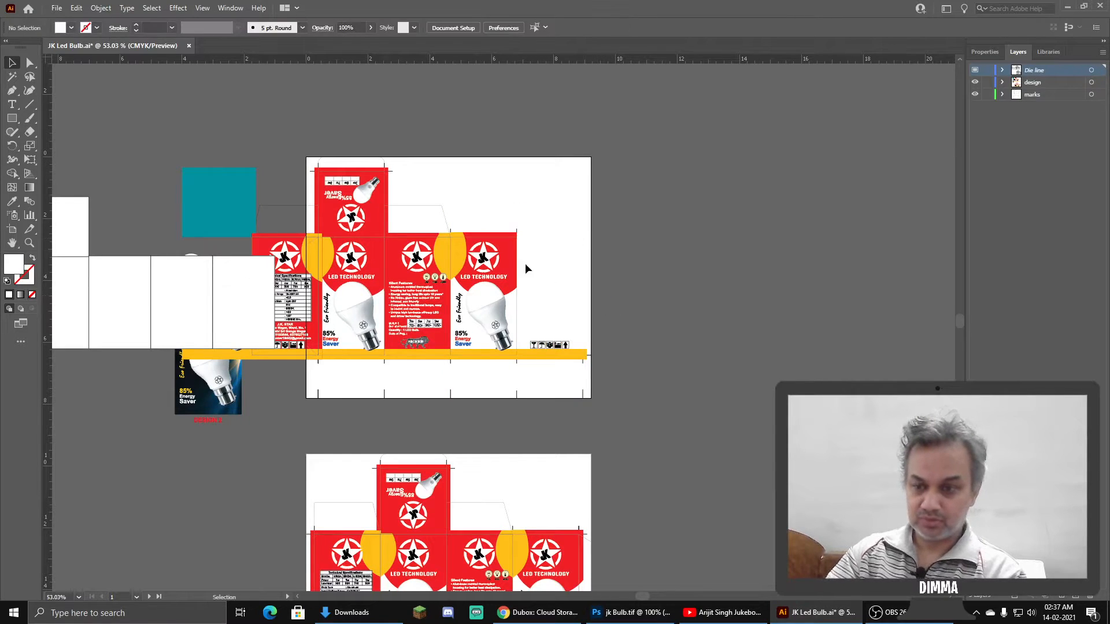
pyautogui.click(536, 352)
pyautogui.hotkey('ctrl', 'space')
pyautogui.moveTo(512, 352)
pyautogui.mouseDown()
pyautogui.moveTo(664, 354)
pyautogui.moveTo(522, 361)
pyautogui.mouseUp()
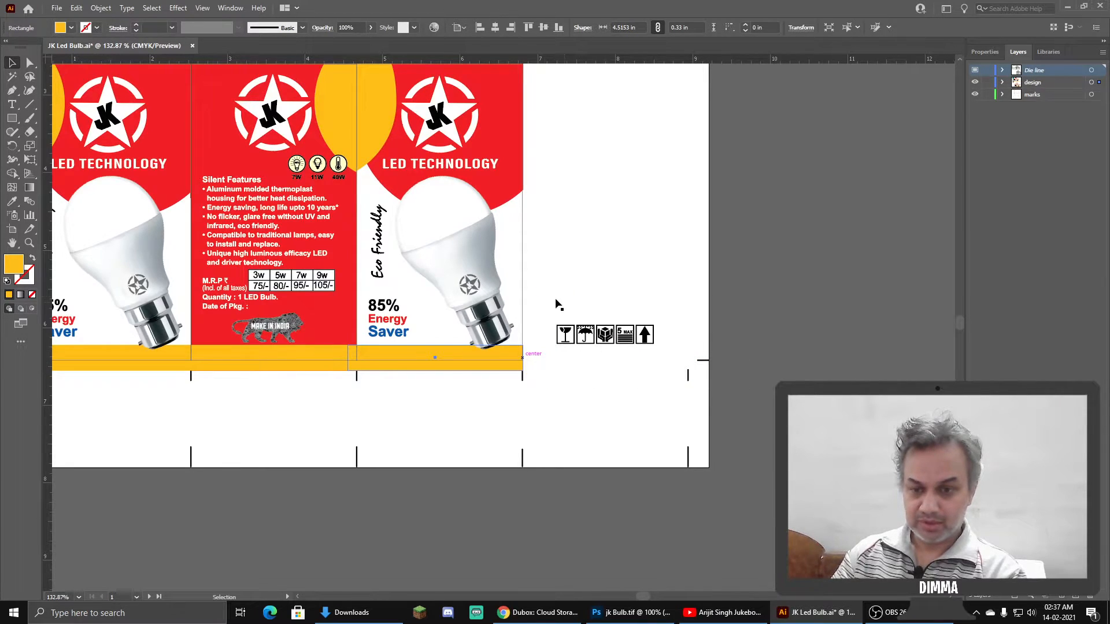
pyautogui.click(658, 348)
pyautogui.moveTo(688, 289); pyautogui.dragTo(596, 356)
pyautogui.press('Delete')
# Move the upper layout's end crop marks in to the third panel's right edge.
pyautogui.click(698, 372)
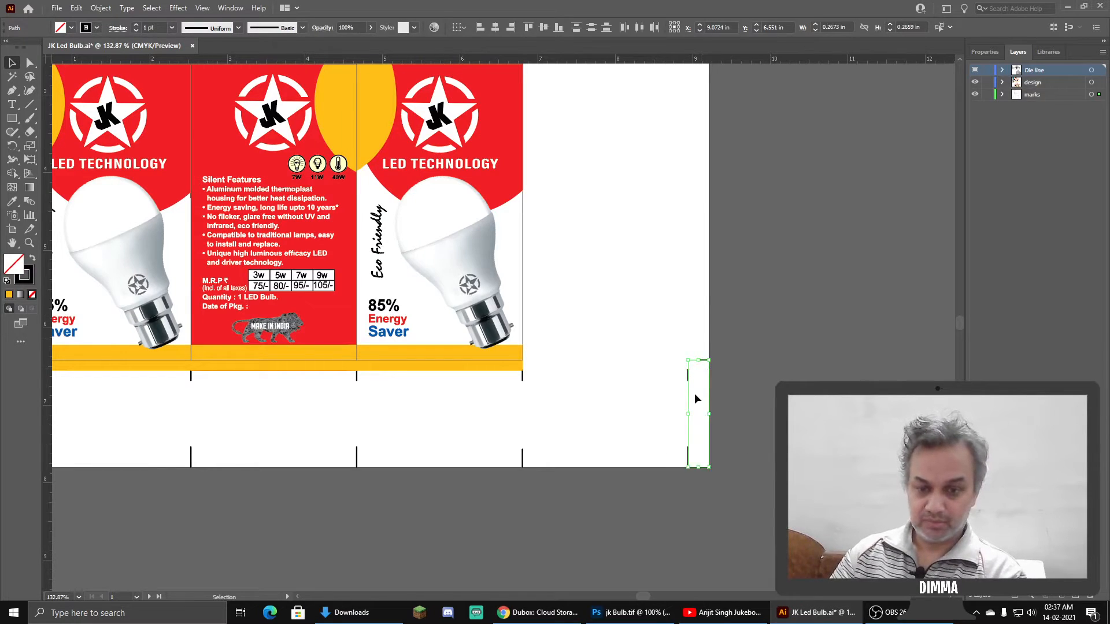
pyautogui.moveTo(689, 455); pyautogui.dragTo(523, 455)
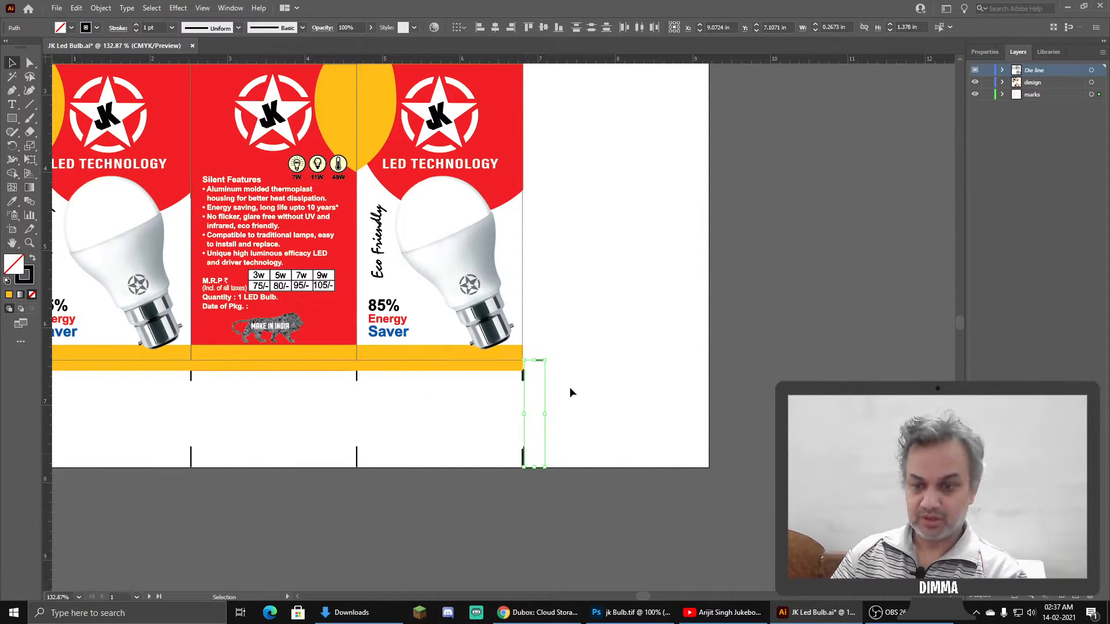
pyautogui.hotkey('ctrl', 'space')
pyautogui.moveTo(580, 350); pyautogui.dragTo(433, 351)
pyautogui.moveTo(506, 305); pyautogui.dragTo(584, 195)
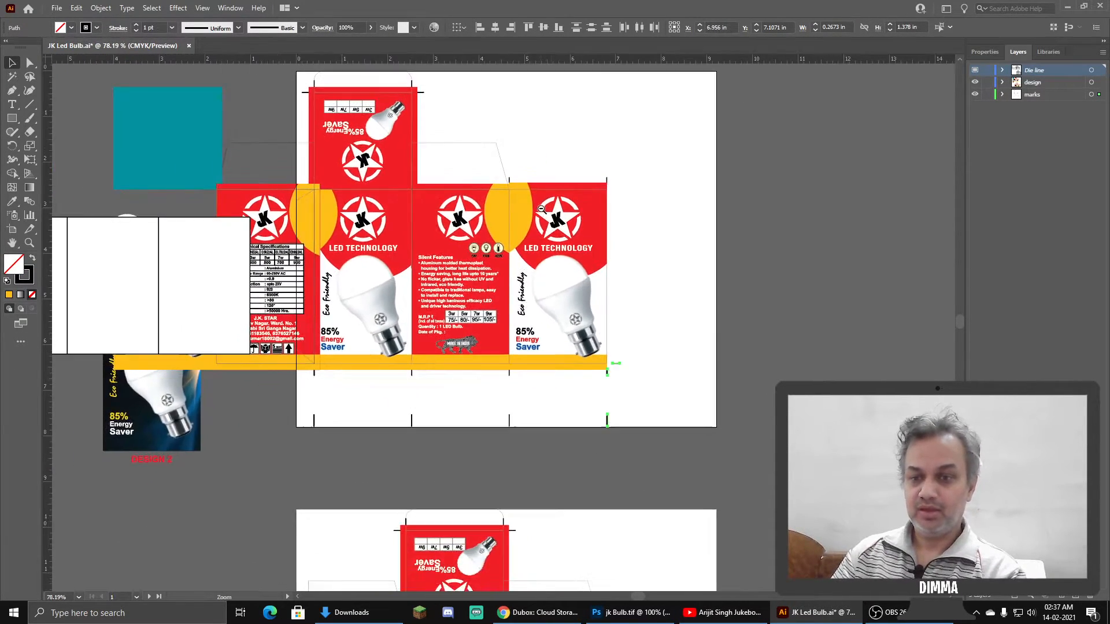
pyautogui.moveTo(597, 462); pyautogui.dragTo(681, 455)
# Move the glue flap to the opposite end of the upper layout, mirror it horizontally and attach it to the last panel's right edge.
pyautogui.hotkey('ctrl', 'space')
pyautogui.moveTo(415, 197); pyautogui.dragTo(434, 195)
pyautogui.click(377, 191)
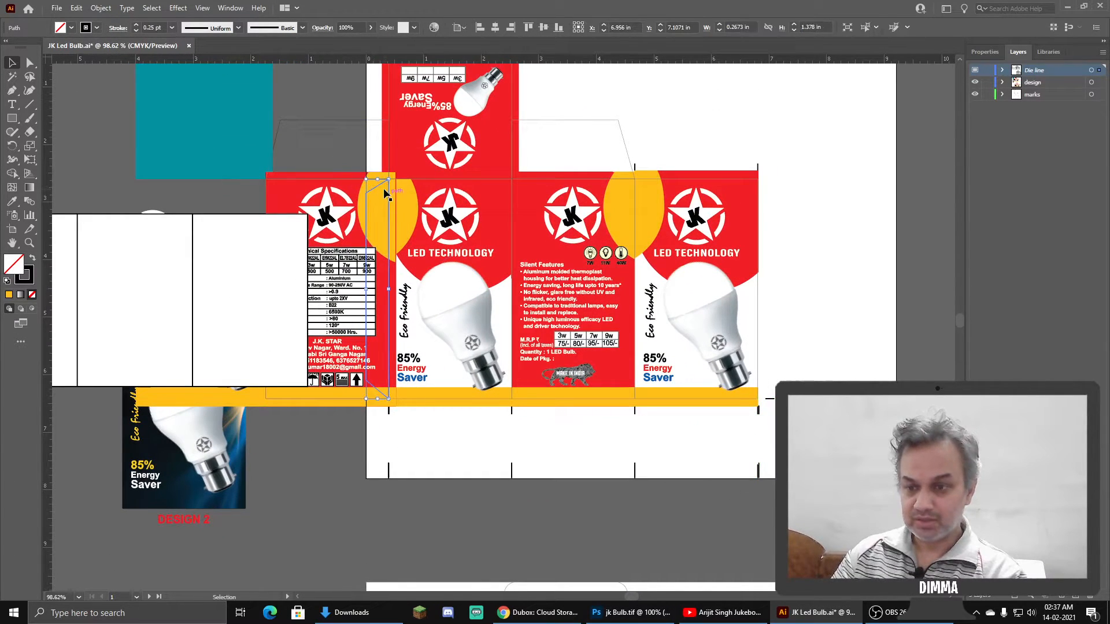
pyautogui.moveTo(377, 186); pyautogui.dragTo(793, 187)
pyautogui.click(982, 52)
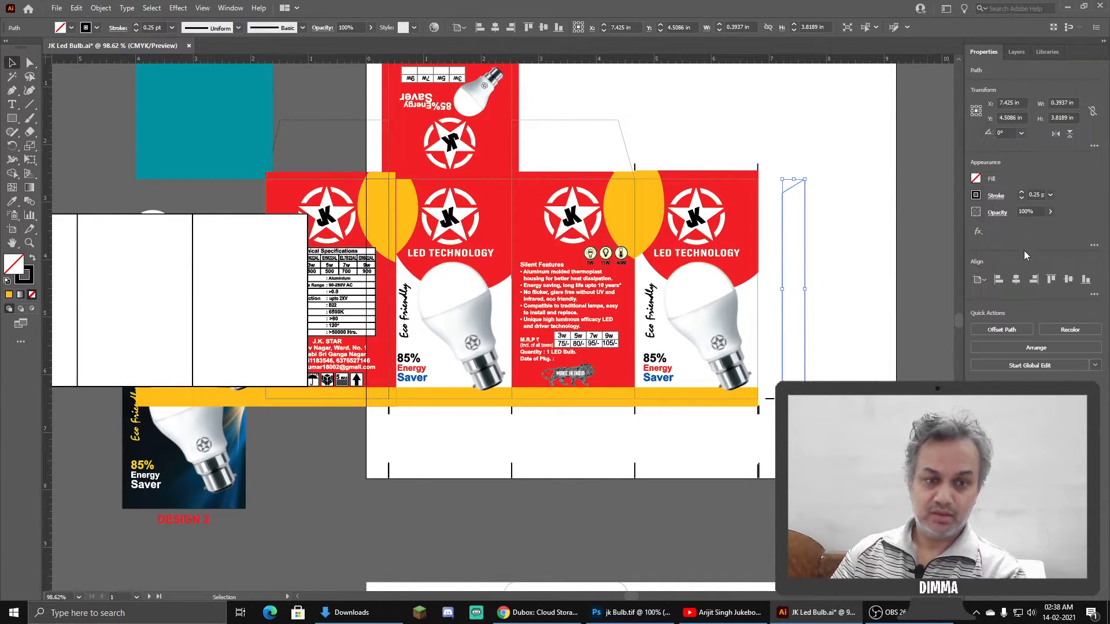
pyautogui.click(1058, 133)
pyautogui.moveTo(782, 195); pyautogui.dragTo(758, 195)
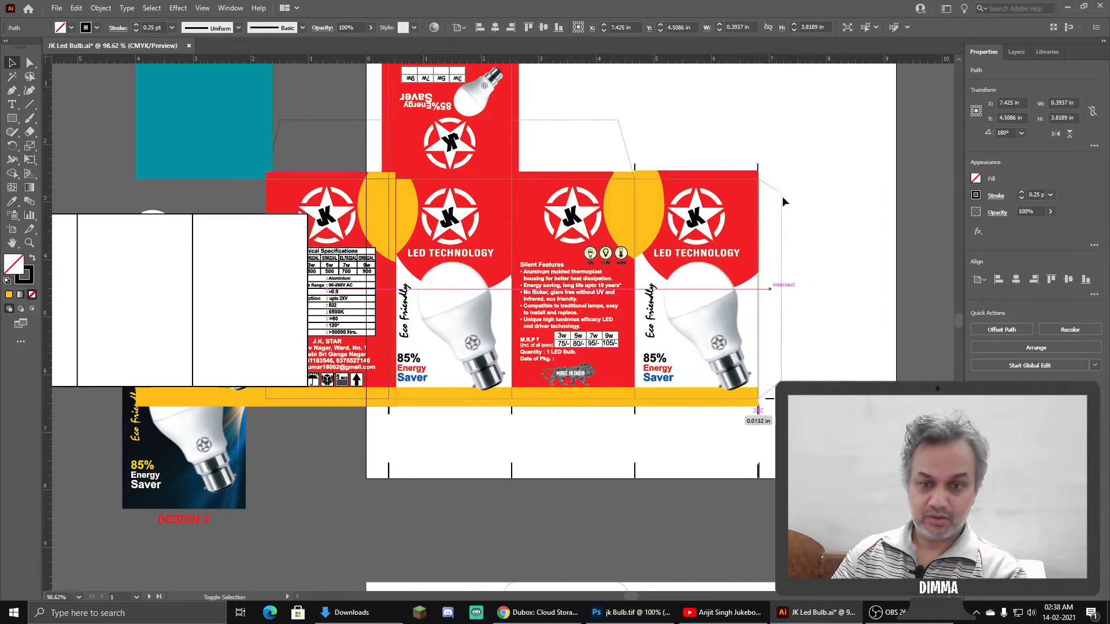
pyautogui.click(822, 181)
# Compare the rearranged upper layout with the alternative panel arrangement on the lower artboard.
pyautogui.moveTo(680, 203); pyautogui.dragTo(517, 123)
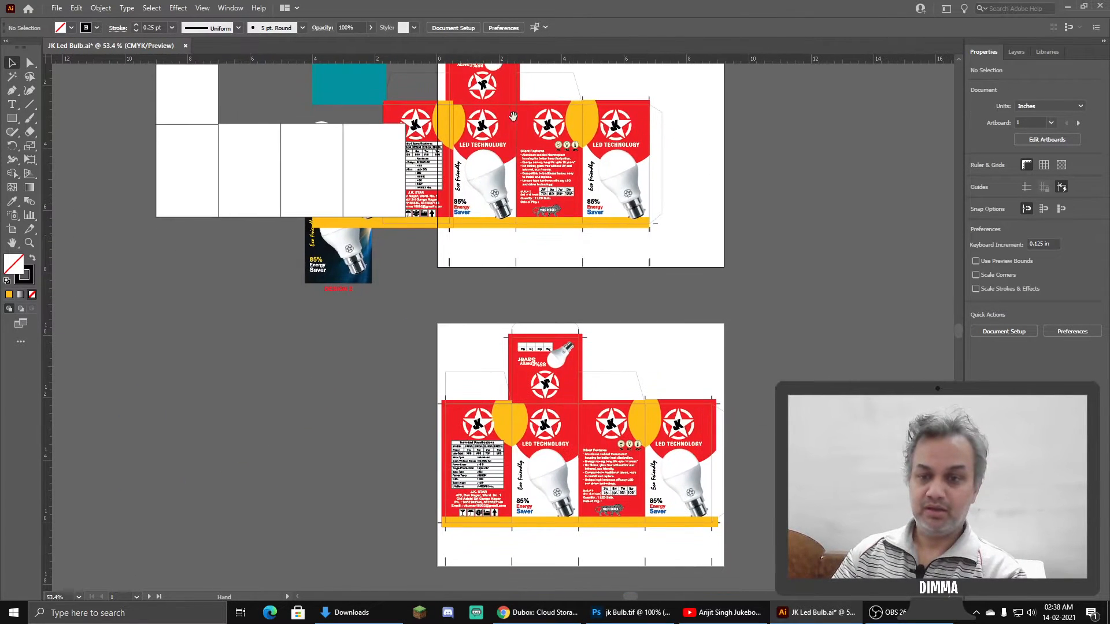
pyautogui.moveTo(431, 167); pyautogui.dragTo(400, 373)
pyautogui.moveTo(428, 389); pyautogui.dragTo(562, 305)
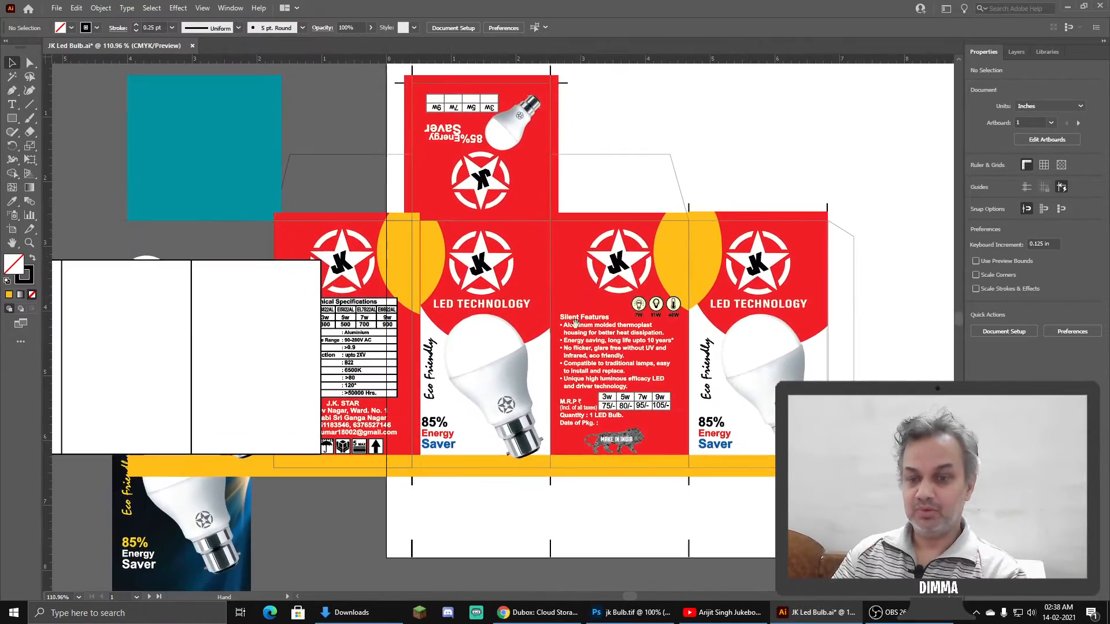
pyautogui.moveTo(562, 463); pyautogui.dragTo(449, 86)
pyautogui.moveTo(528, 551); pyautogui.dragTo(401, 327)
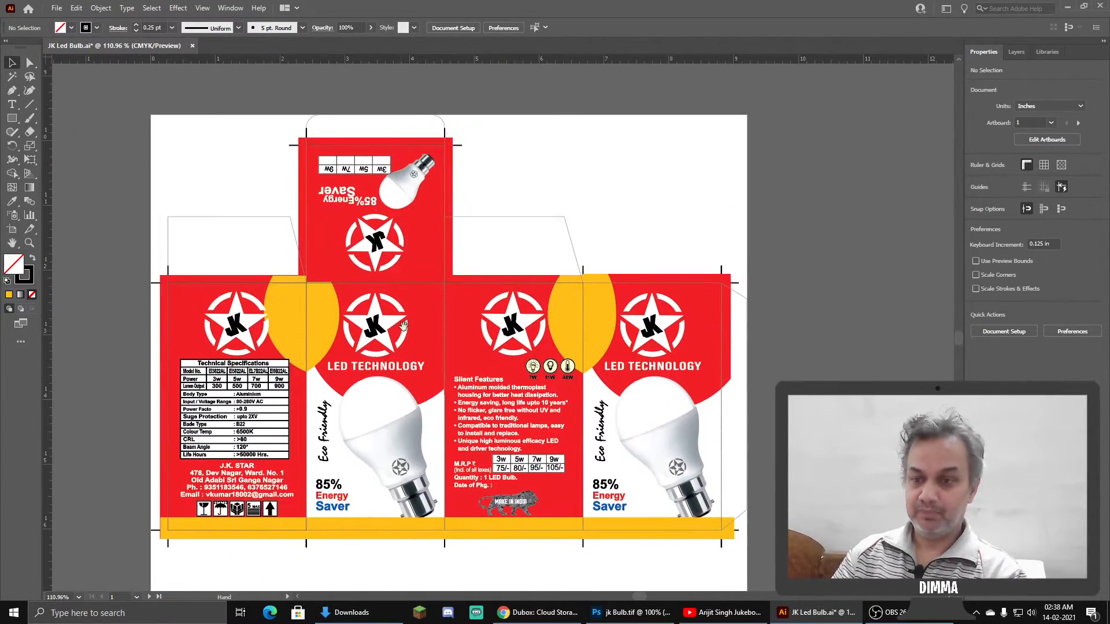
pyautogui.moveTo(521, 299); pyautogui.dragTo(465, 299)
pyautogui.moveTo(525, 193); pyautogui.dragTo(570, 429)
pyautogui.moveTo(459, 68); pyautogui.dragTo(442, 215)
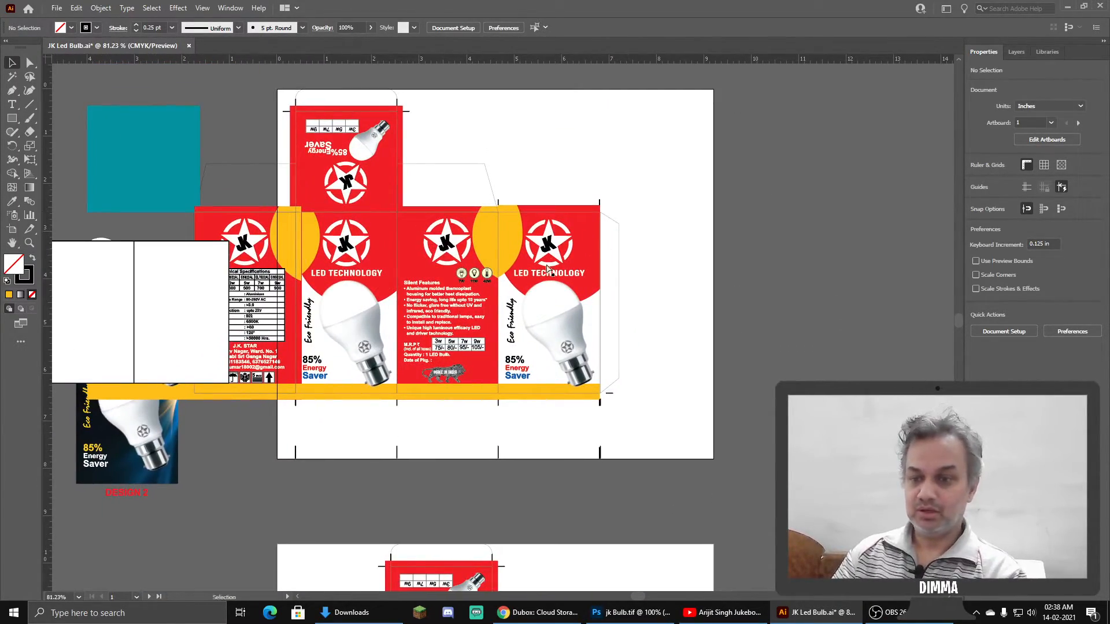
# Undo the panel, crop mark and glue flap rearrangement on the upper artboard.
pyautogui.hotkey('ctrl', 'z')
pyautogui.hotkey('ctrl', 'z')
pyautogui.hotkey('ctrl', 'z')
pyautogui.hotkey('ctrl', 'z')
pyautogui.hotkey('ctrl', 'z')
pyautogui.hotkey('ctrl', 'z')
# Delete the leftover panel copy and its stray crop marks beside the lower artboard.
pyautogui.moveTo(561, 262); pyautogui.dragTo(507, 262)
pyautogui.moveTo(572, 488); pyautogui.dragTo(528, 267)
pyautogui.moveTo(87, 274); pyautogui.dragTo(275, 511)
pyautogui.press('Delete')
pyautogui.press('v')
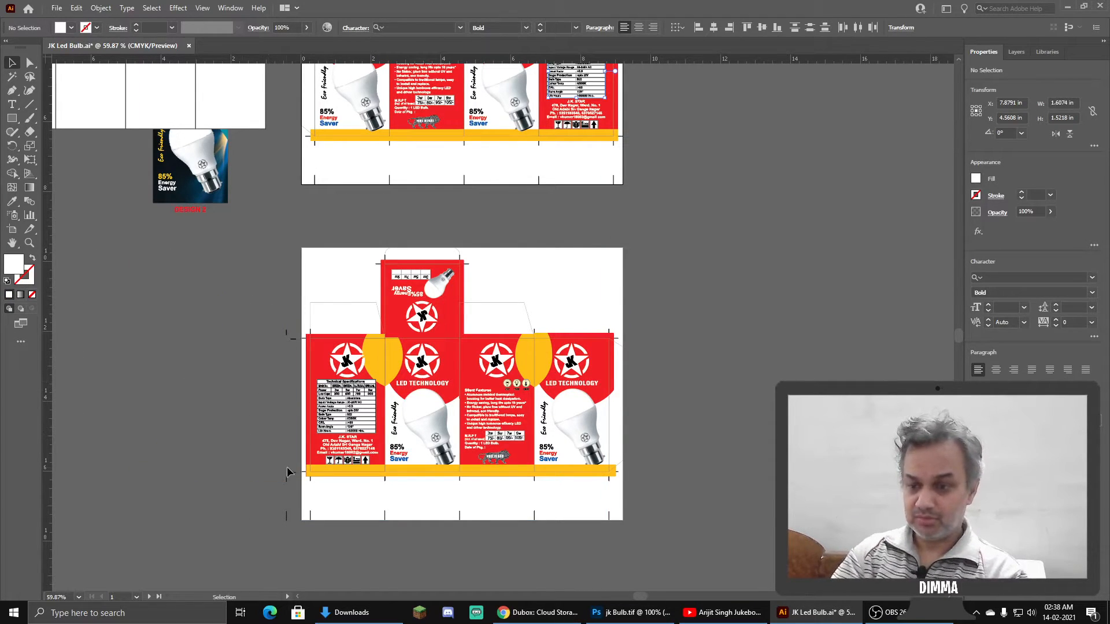
pyautogui.moveTo(299, 520); pyautogui.dragTo(300, 522)
pyautogui.press('Delete')
pyautogui.press('space')
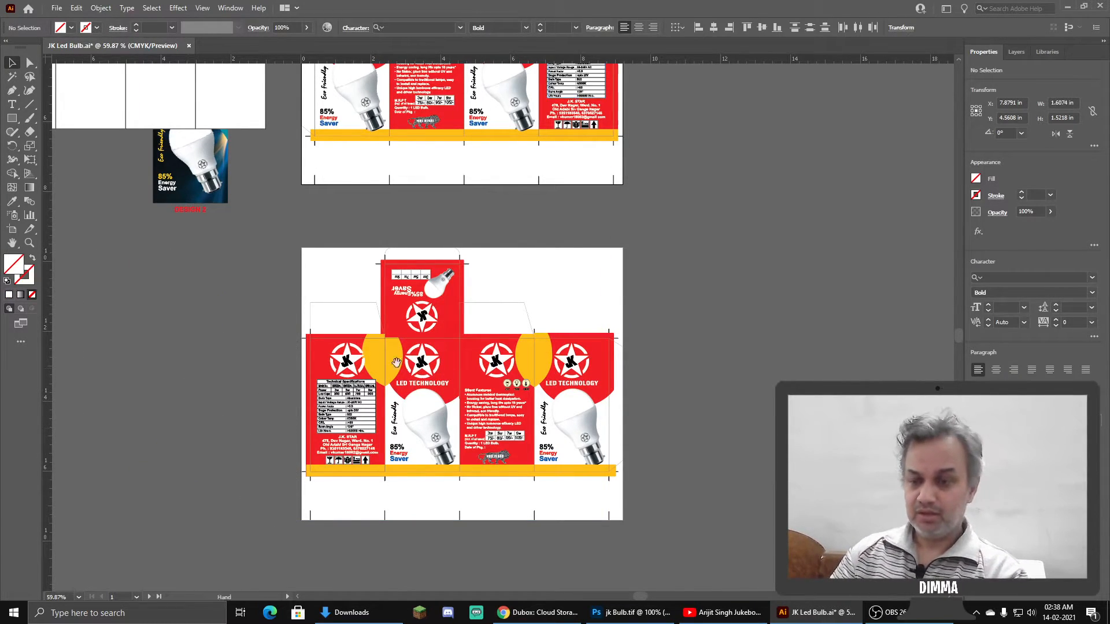
# Move the complete lower box layout above the upper artboard and remove the specifications table text carried along with it.
pyautogui.moveTo(682, 516); pyautogui.dragTo(456, 441)
pyautogui.press('space')
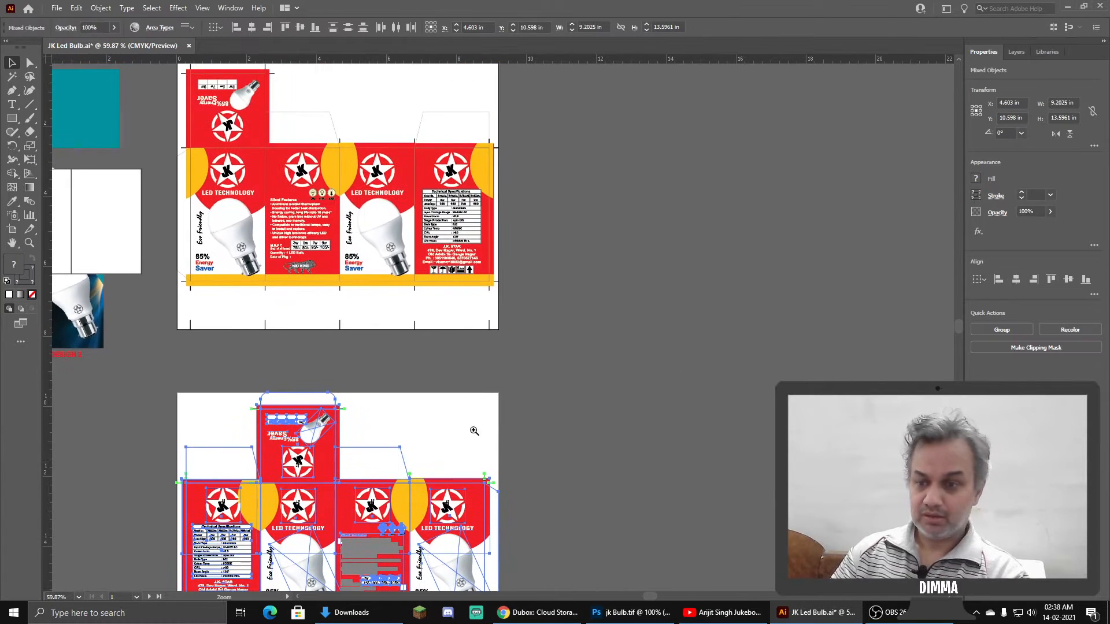
pyautogui.scroll(-3, 394, 428)
pyautogui.moveTo(340, 467); pyautogui.dragTo(473, 109)
pyautogui.press('space')
pyautogui.moveTo(482, 232); pyautogui.dragTo(560, 421)
pyautogui.click(640, 130)
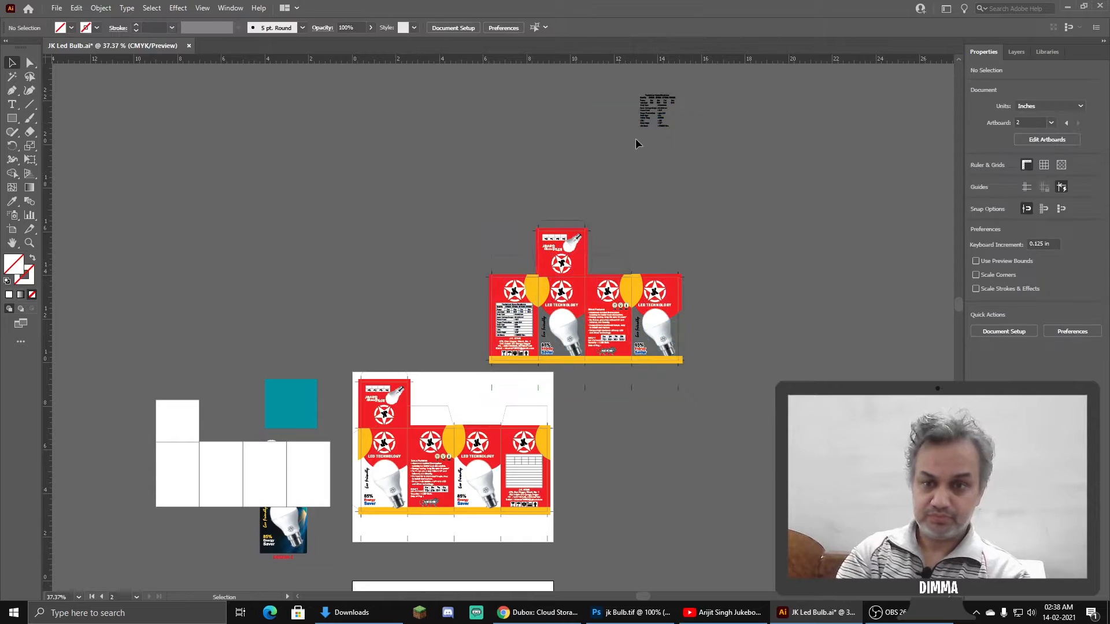
pyautogui.moveTo(476, 397); pyautogui.dragTo(494, 258)
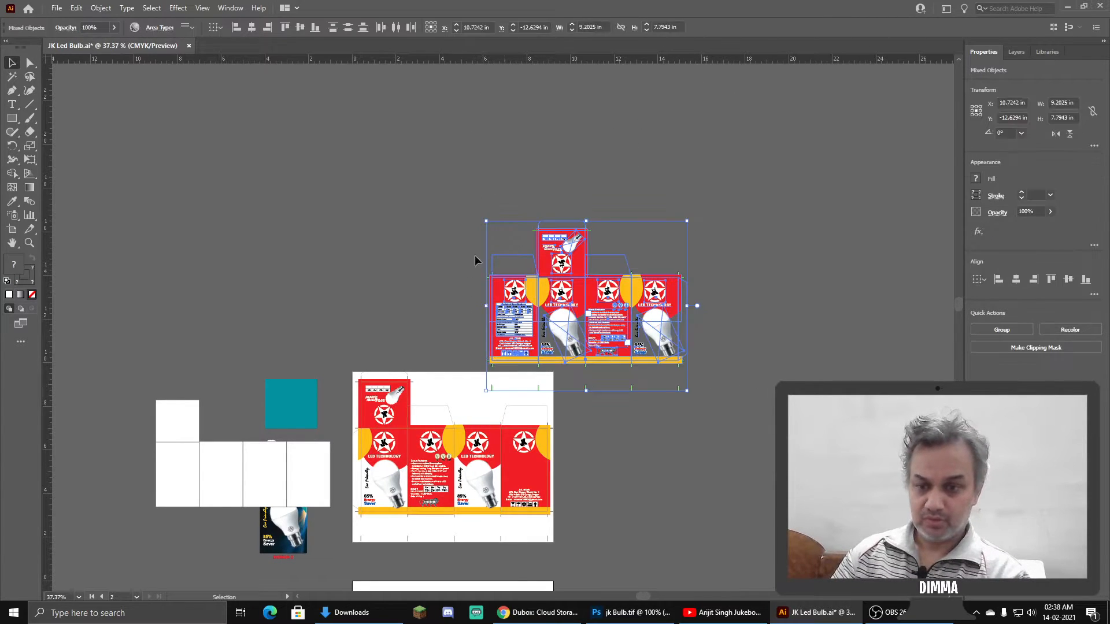
# Rotate the moved box layout 180 degrees and position it above the layout on the upper artboard.
pyautogui.moveTo(478, 219); pyautogui.dragTo(661, 348)
pyautogui.moveTo(543, 358); pyautogui.dragTo(636, 359)
pyautogui.click(1021, 132)
pyautogui.click(1022, 133)
pyautogui.moveTo(704, 344); pyautogui.dragTo(433, 394)
pyautogui.moveTo(401, 490); pyautogui.dragTo(609, 303)
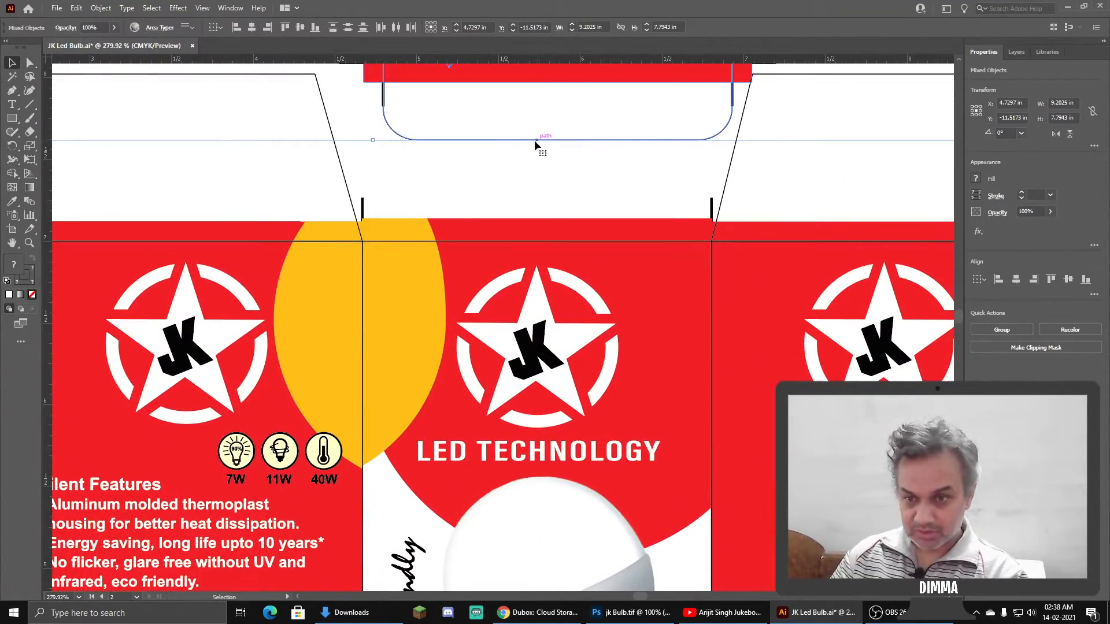
# Lower the inverted layout until its tuck flap meets the top fold line of the upright layout's third panel.
pyautogui.moveTo(504, 173); pyautogui.dragTo(311, 179)
pyautogui.moveTo(262, 89); pyautogui.dragTo(275, 196)
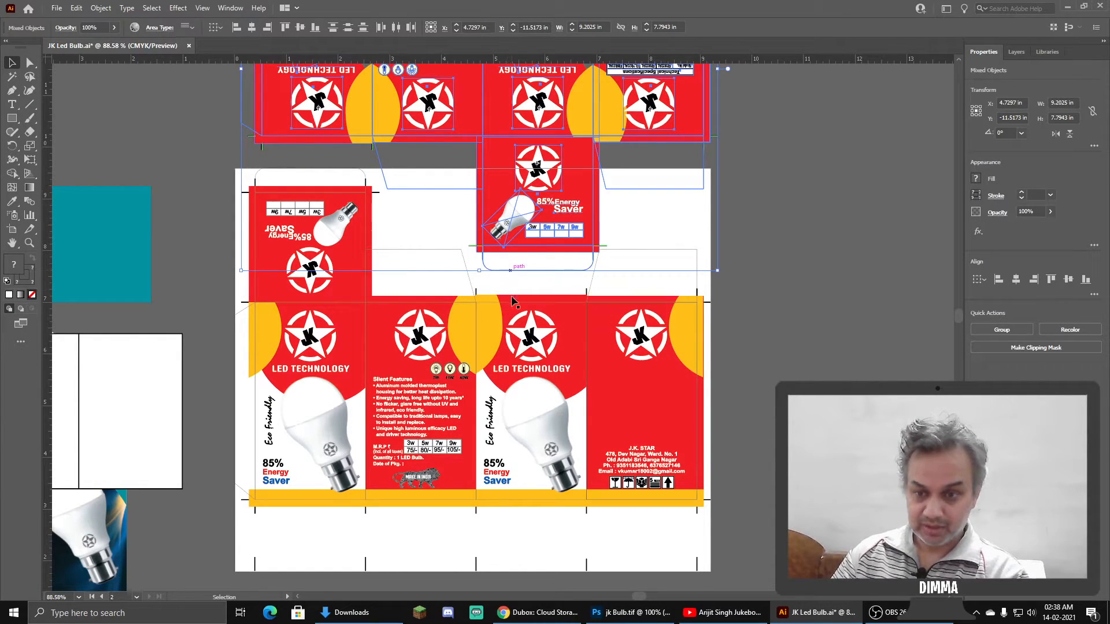
pyautogui.moveTo(520, 284); pyautogui.dragTo(734, 284)
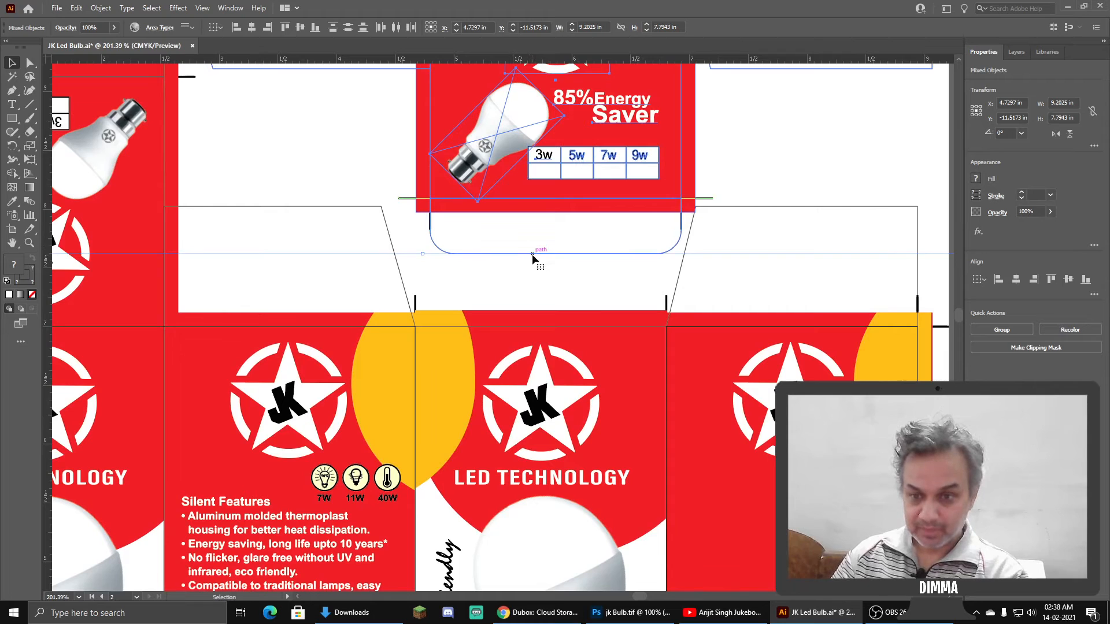
pyautogui.moveTo(531, 275); pyautogui.dragTo(517, 325)
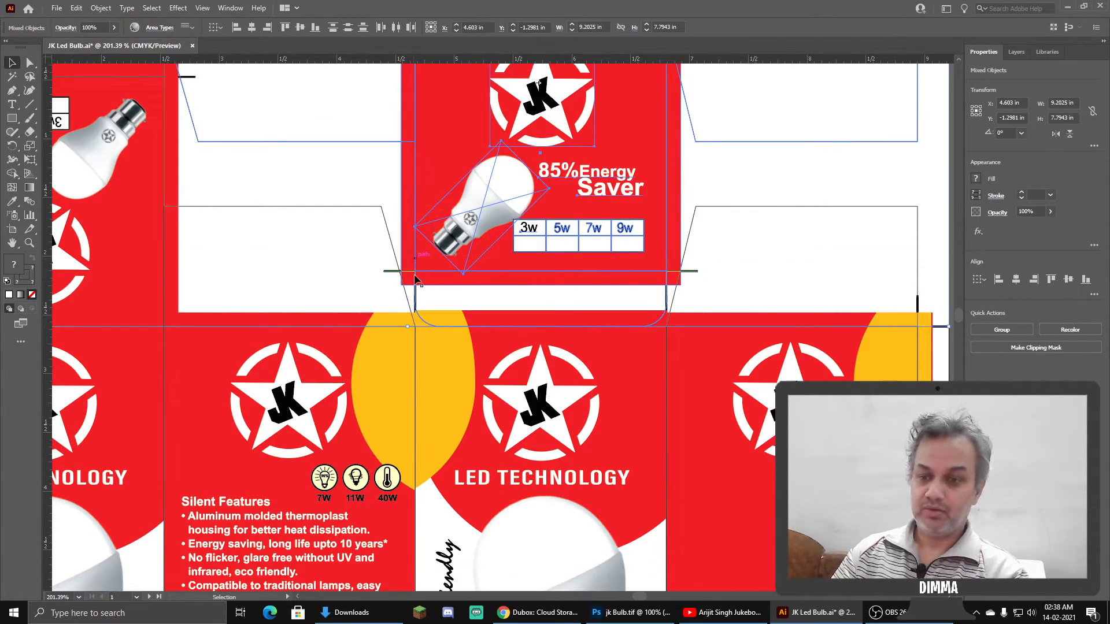
pyautogui.press('ctrl')
pyautogui.moveTo(558, 309); pyautogui.dragTo(295, 287)
pyautogui.moveTo(482, 281); pyautogui.dragTo(443, 295)
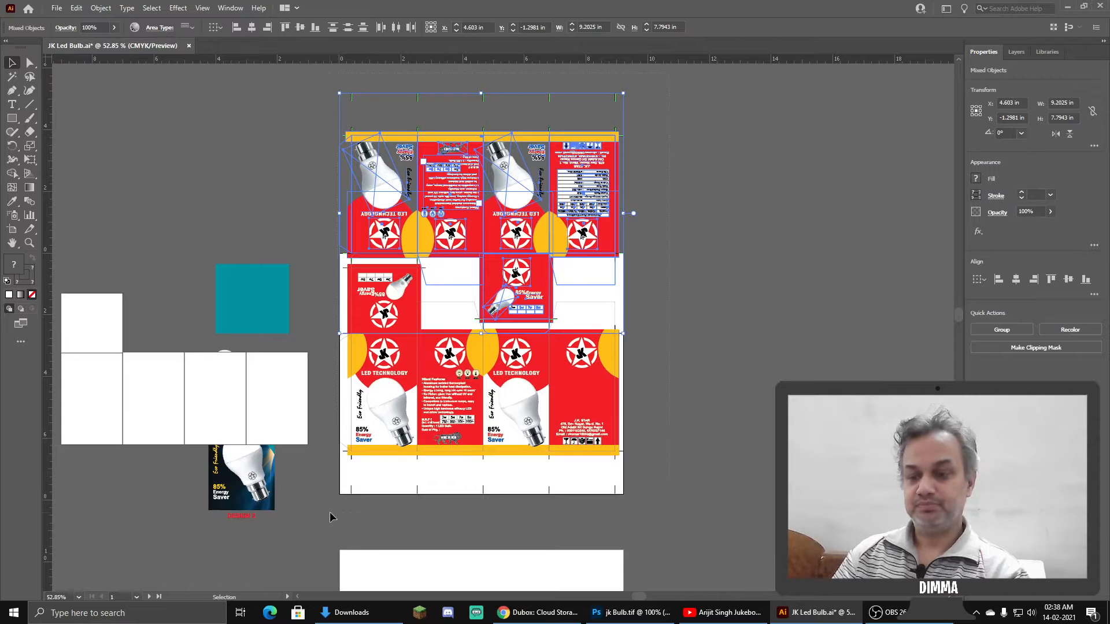
# Select both nested box layouts and place a copy of the pair to their right.
pyautogui.moveTo(331, 515); pyautogui.dragTo(149, 527)
pyautogui.moveTo(158, 293); pyautogui.dragTo(191, 290)
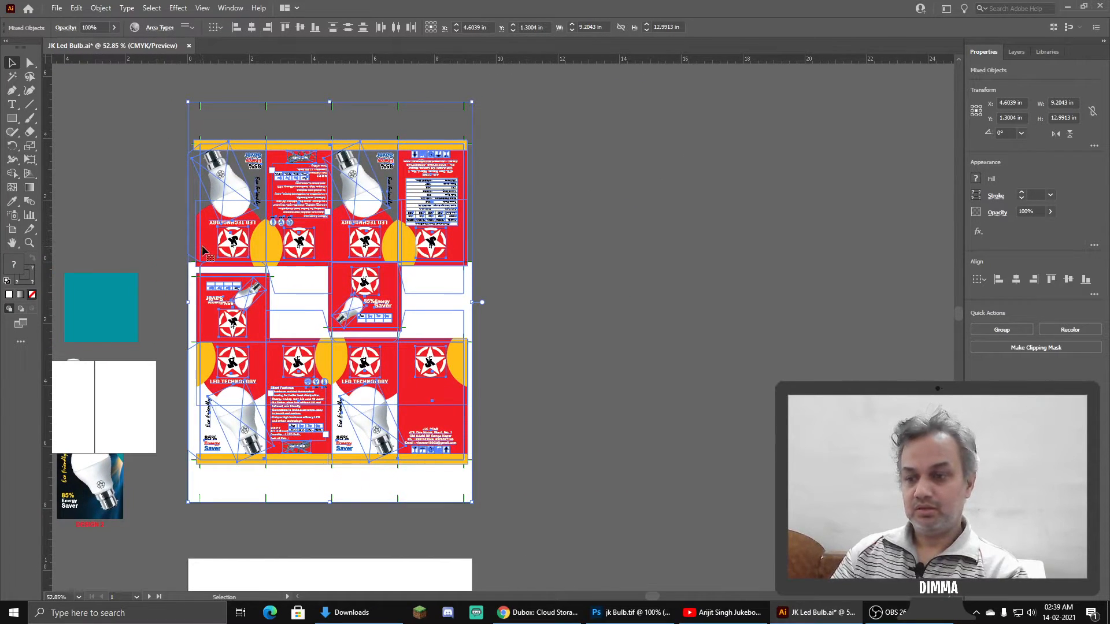
pyautogui.moveTo(207, 250); pyautogui.dragTo(486, 256)
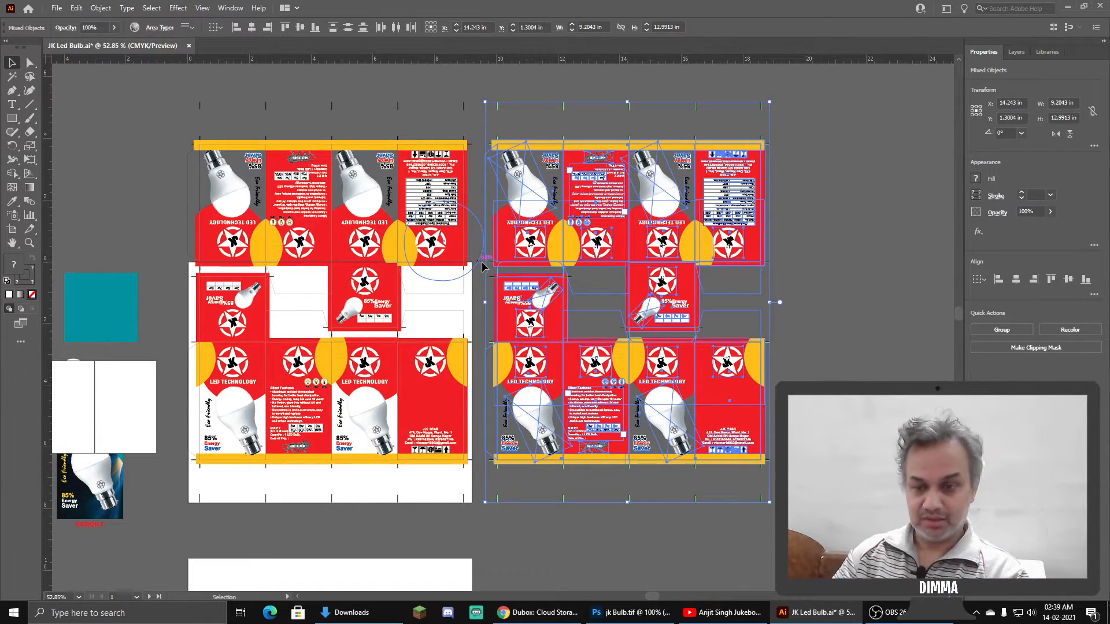
# Shift the copied pair left until its glue flap meets the die line at the original pair's right edge, and check the joins.
pyautogui.scroll(5, 482, 267)
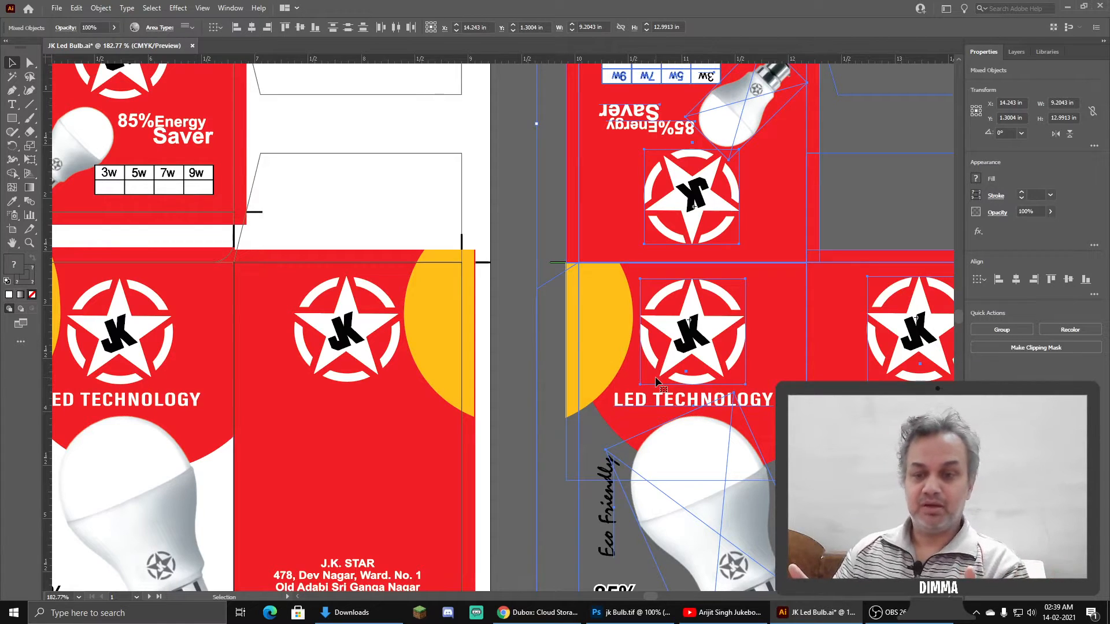
pyautogui.scroll(3, 538, 432)
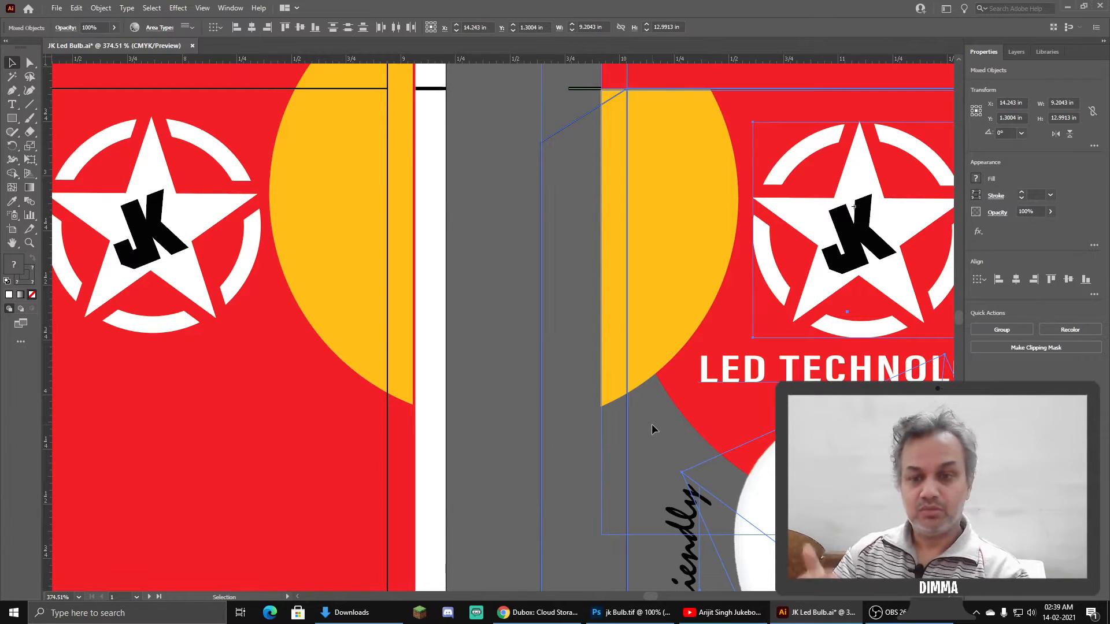
pyautogui.moveTo(541, 364); pyautogui.dragTo(388, 272)
pyautogui.scroll(-5, 422, 266)
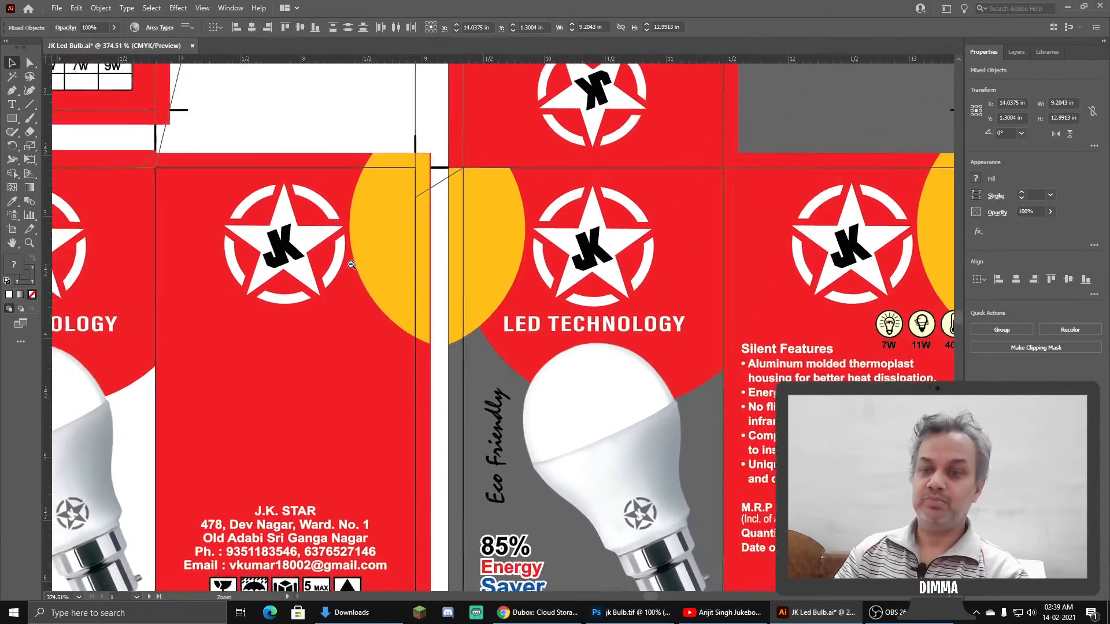
pyautogui.scroll(-3, 413, 168)
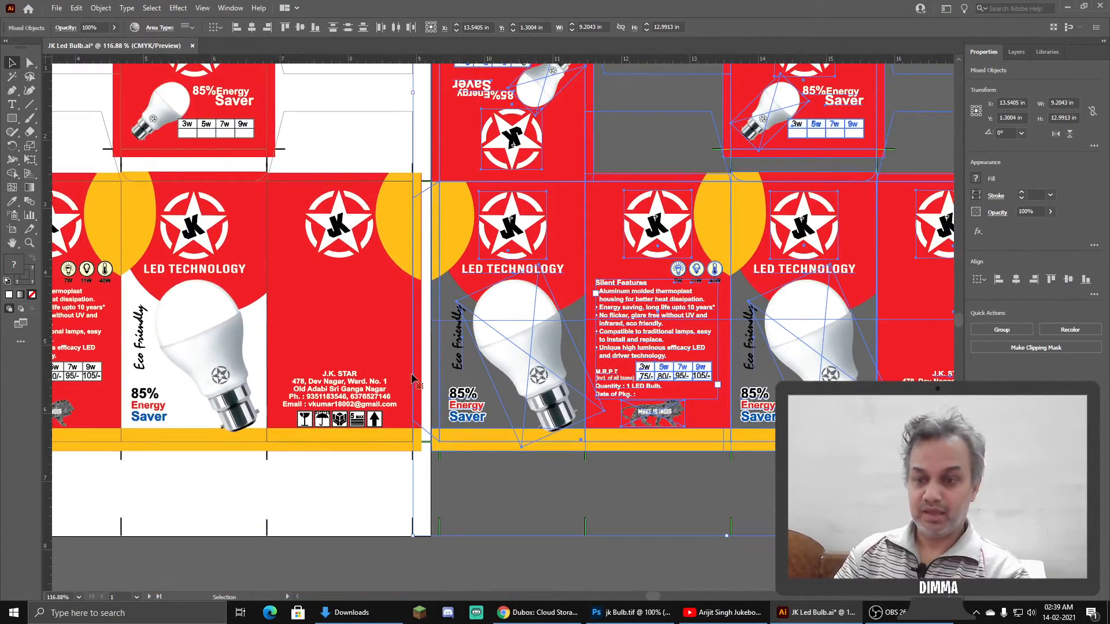
pyautogui.scroll(-4, 420, 351)
pyautogui.moveTo(421, 232); pyautogui.dragTo(531, 330)
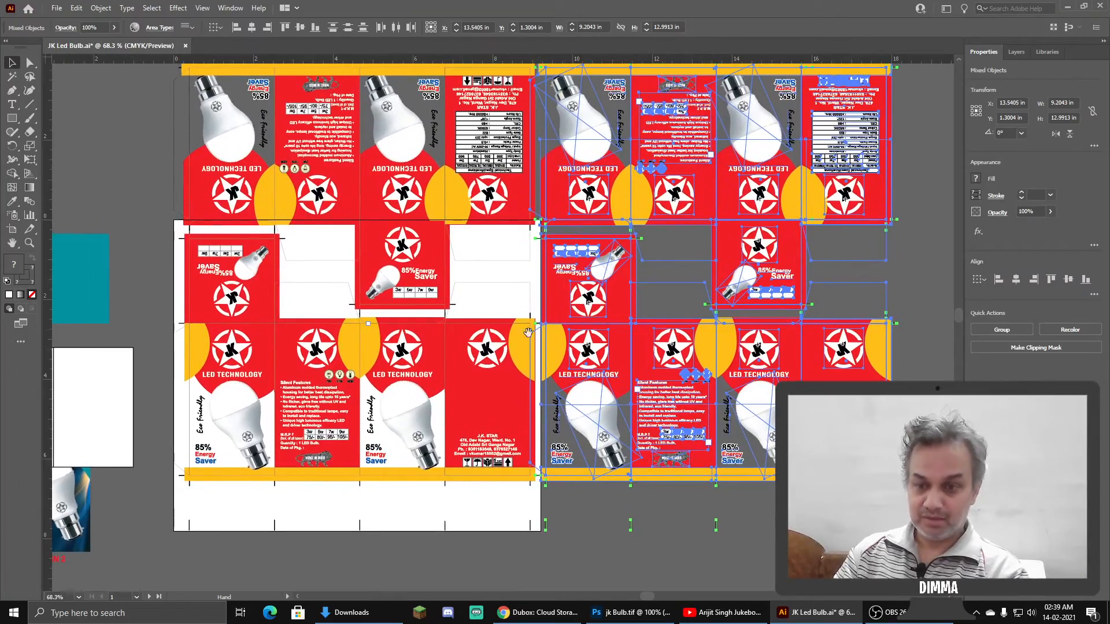
pyautogui.scroll(6, 519, 333)
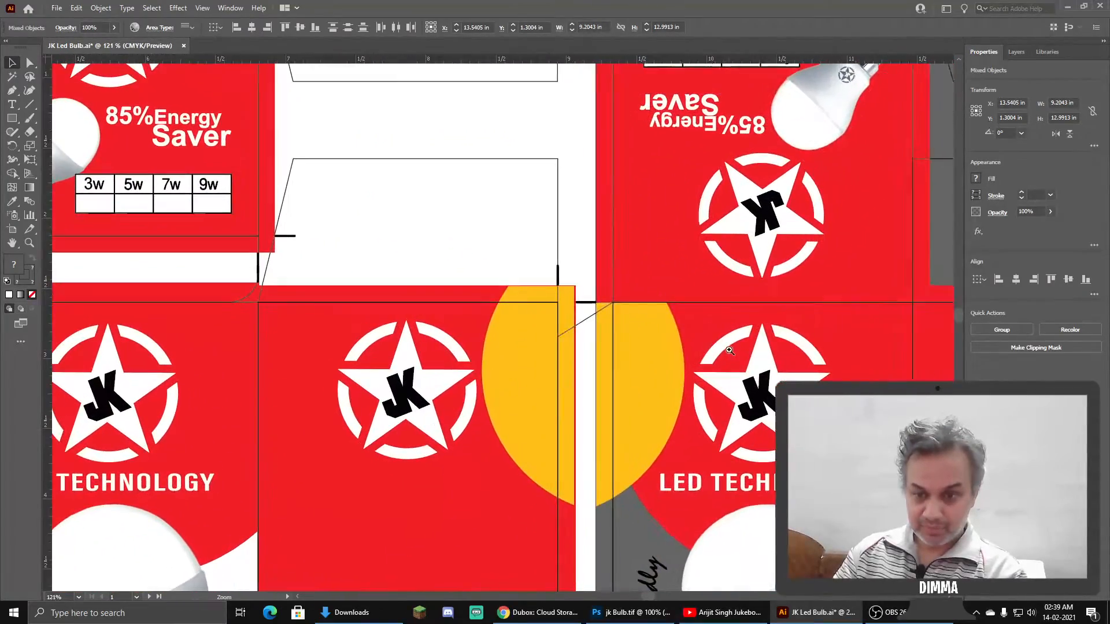
pyautogui.scroll(4, 425, 325)
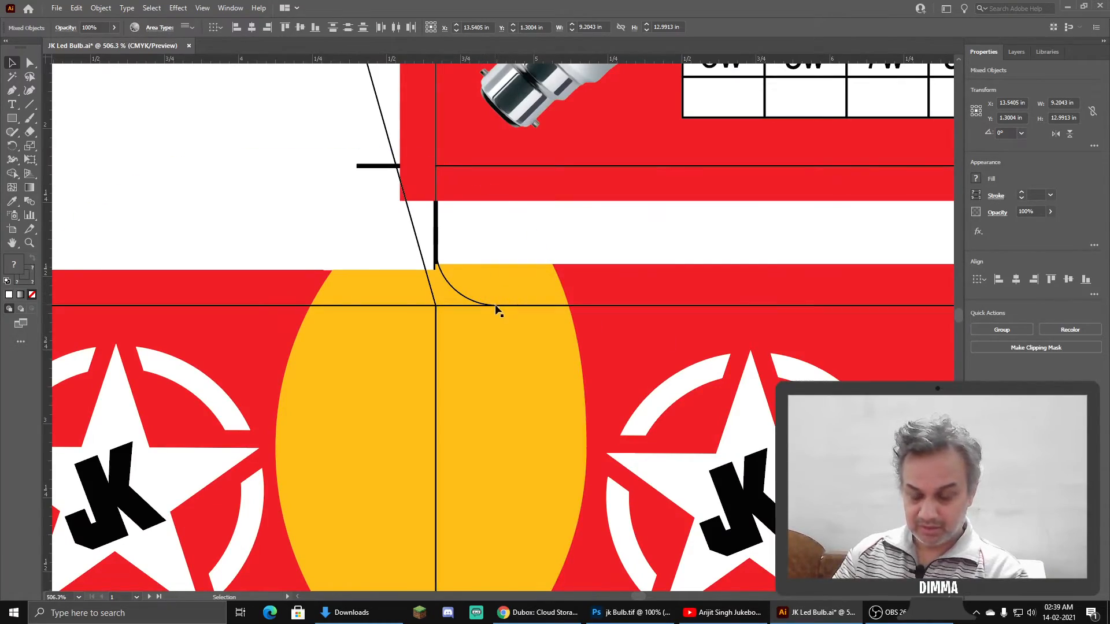
pyautogui.scroll(-12, 497, 310)
pyautogui.moveTo(358, 181); pyautogui.dragTo(149, 211)
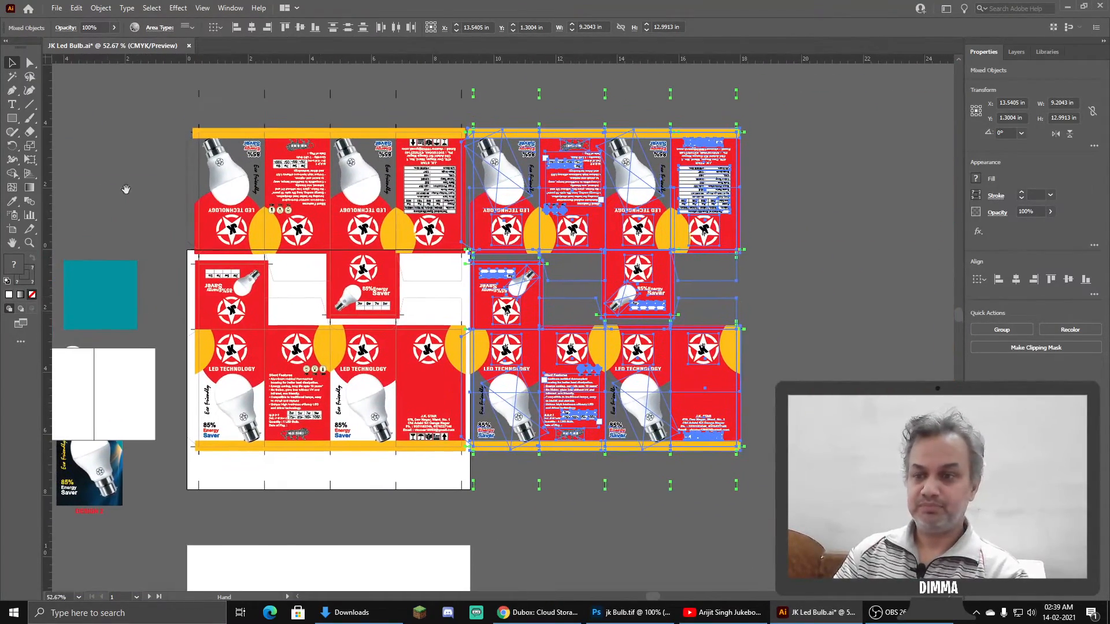
# Select all four nested box layouts, including their die lines and crop marks.
pyautogui.moveTo(174, 80); pyautogui.dragTo(762, 504)
pyautogui.moveTo(549, 303); pyautogui.dragTo(596, 350)
pyautogui.click(870, 234)
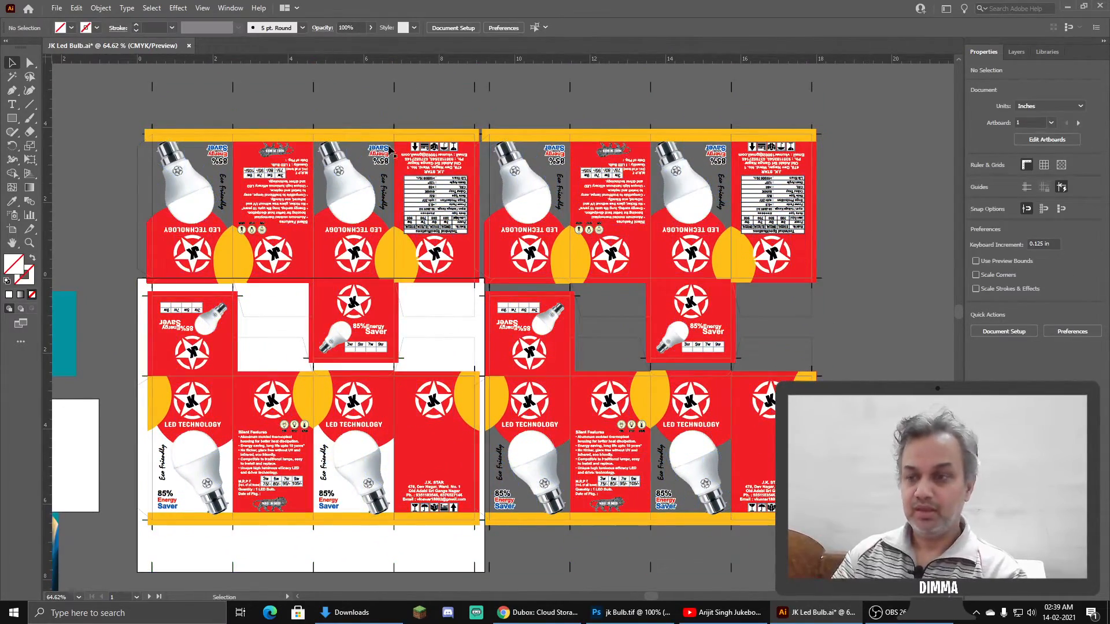
pyautogui.moveTo(127, 81); pyautogui.dragTo(890, 232)
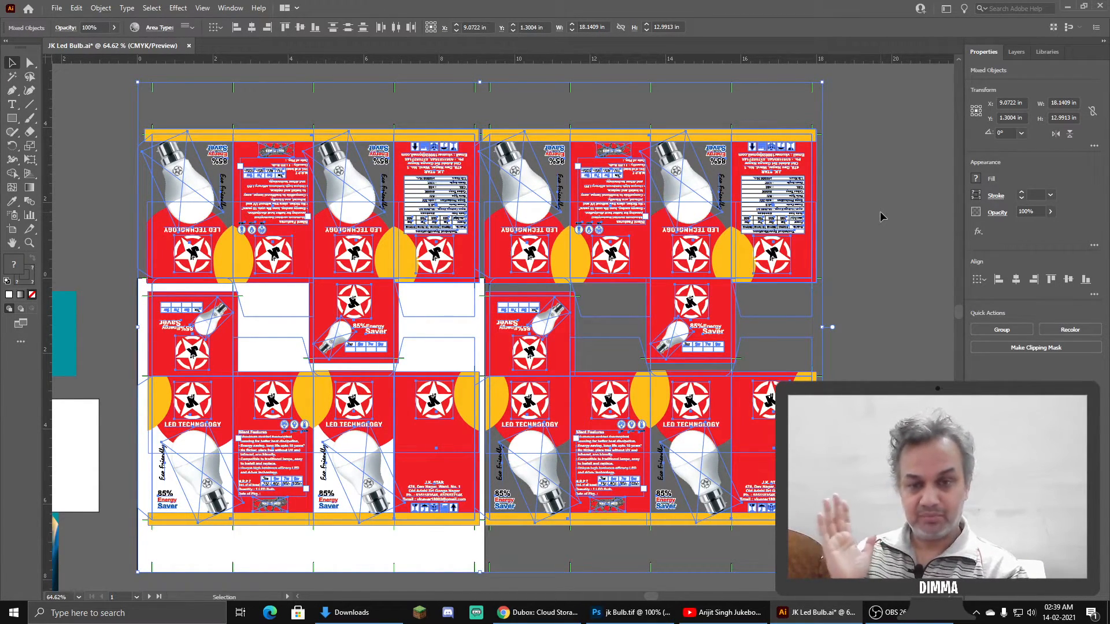
pyautogui.click(56, 8)
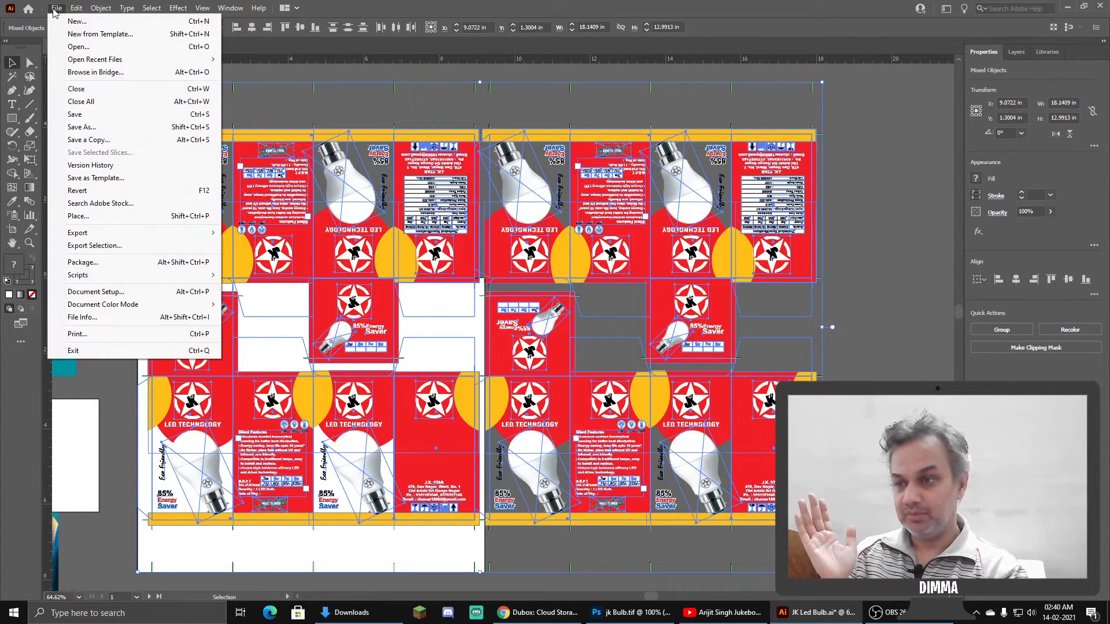
pyautogui.click(95, 245)
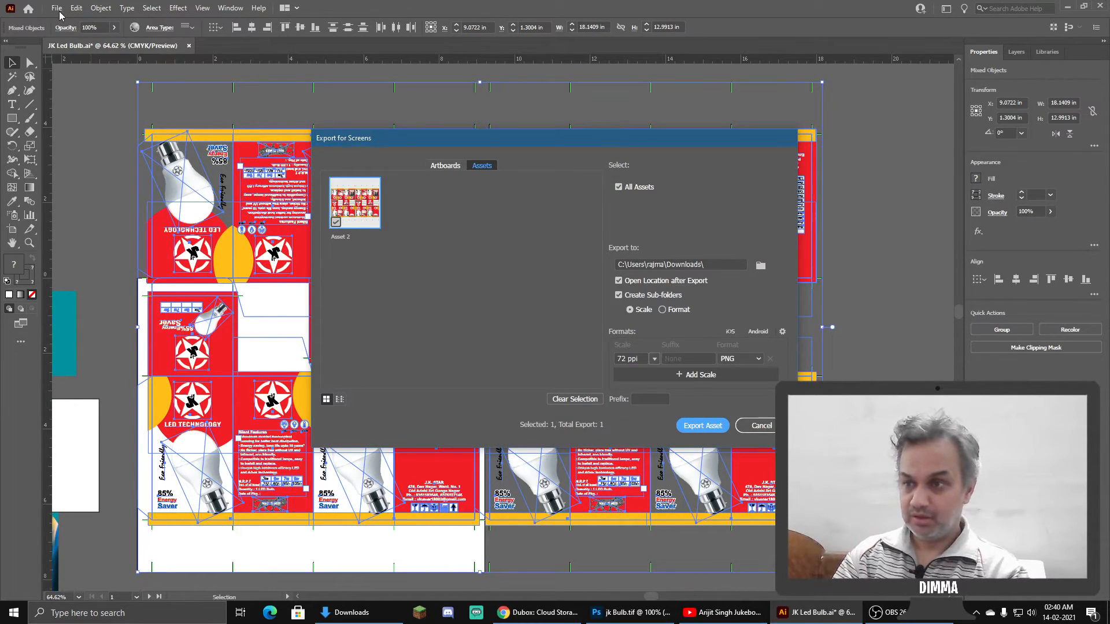
pyautogui.press('Escape')
pyautogui.click(57, 9)
pyautogui.moveTo(64, 233)
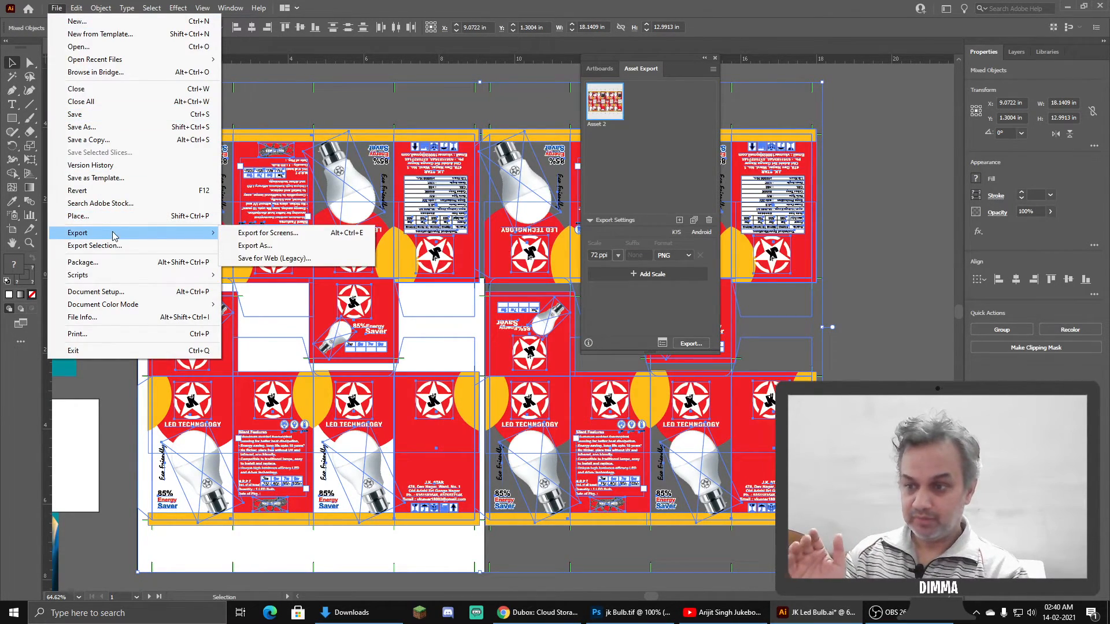
pyautogui.click(285, 253)
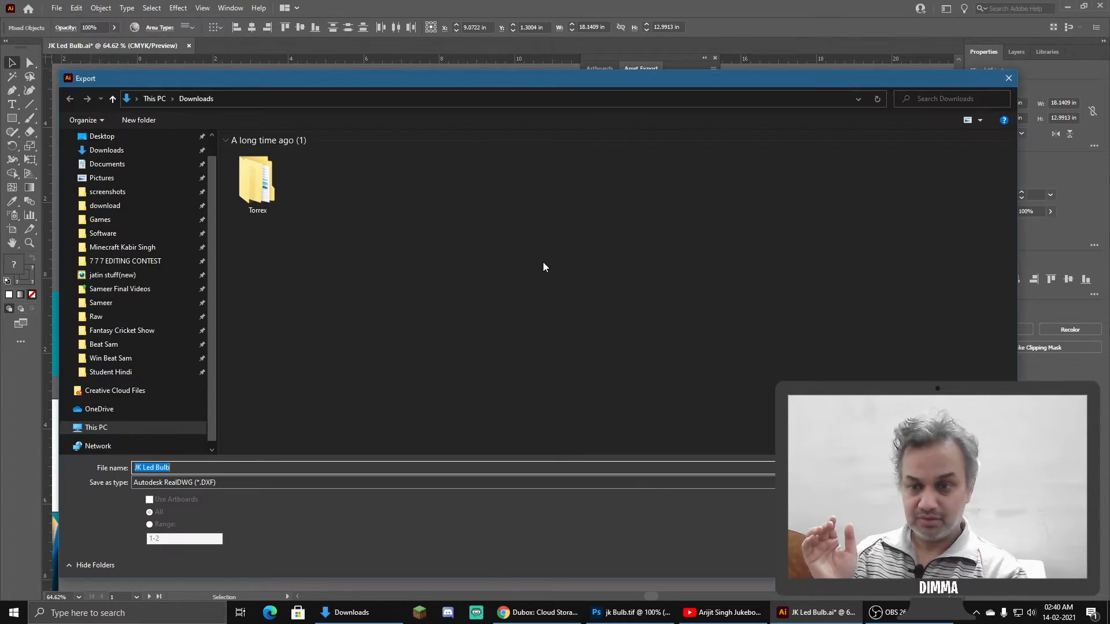
pyautogui.click(271, 483)
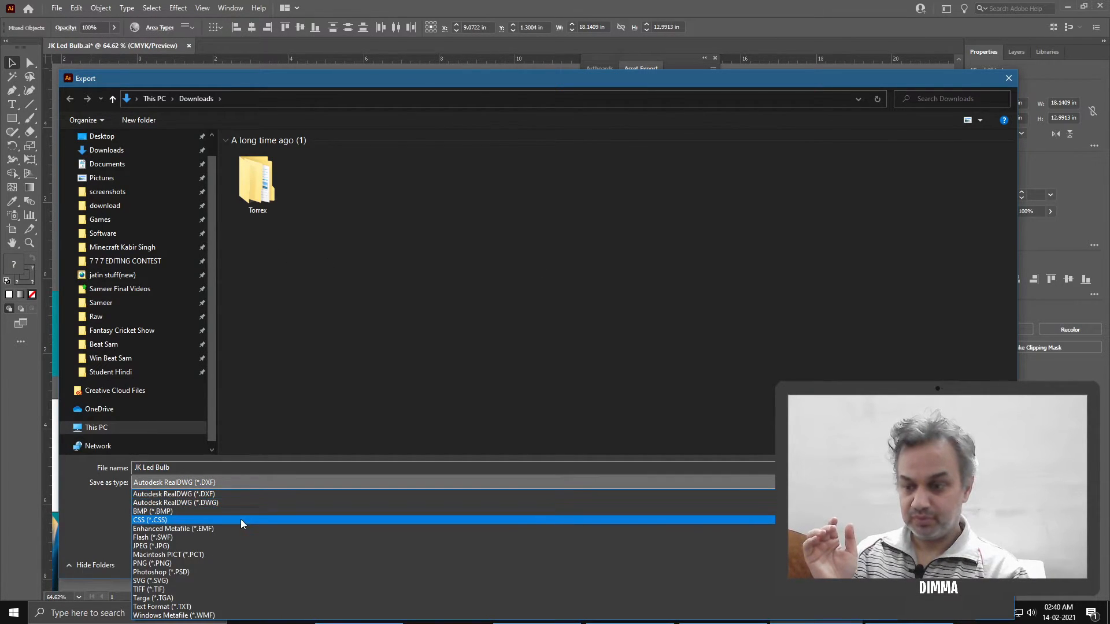
pyautogui.press('Escape')
pyautogui.press('Escape')
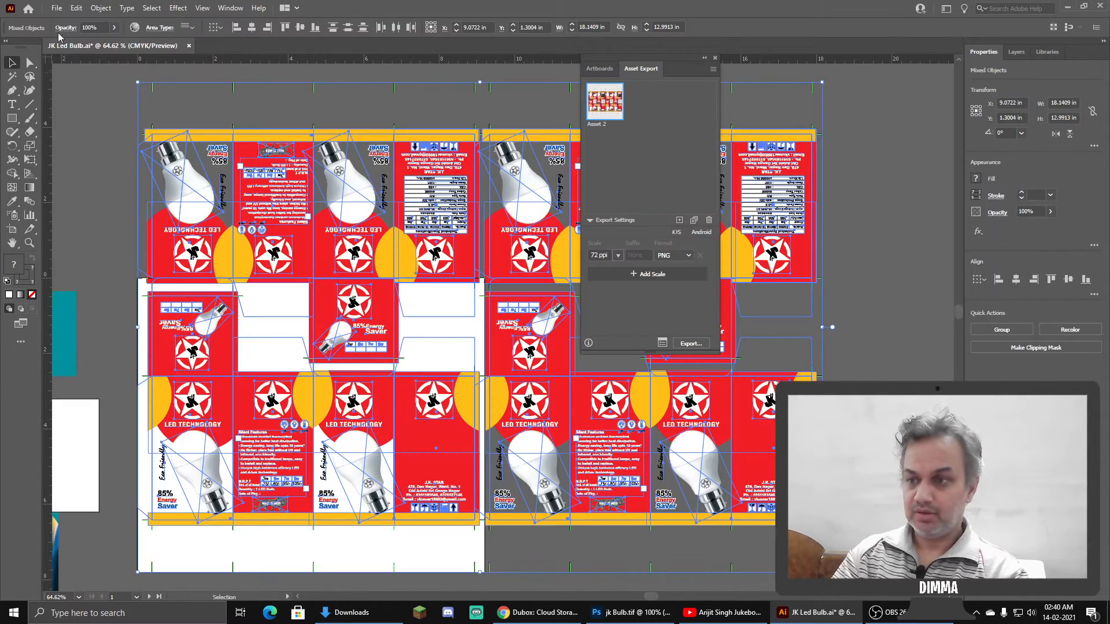
# Save the document as an Adobe PDF named JK Led Bulb in the Desktop folder.
pyautogui.click(56, 9)
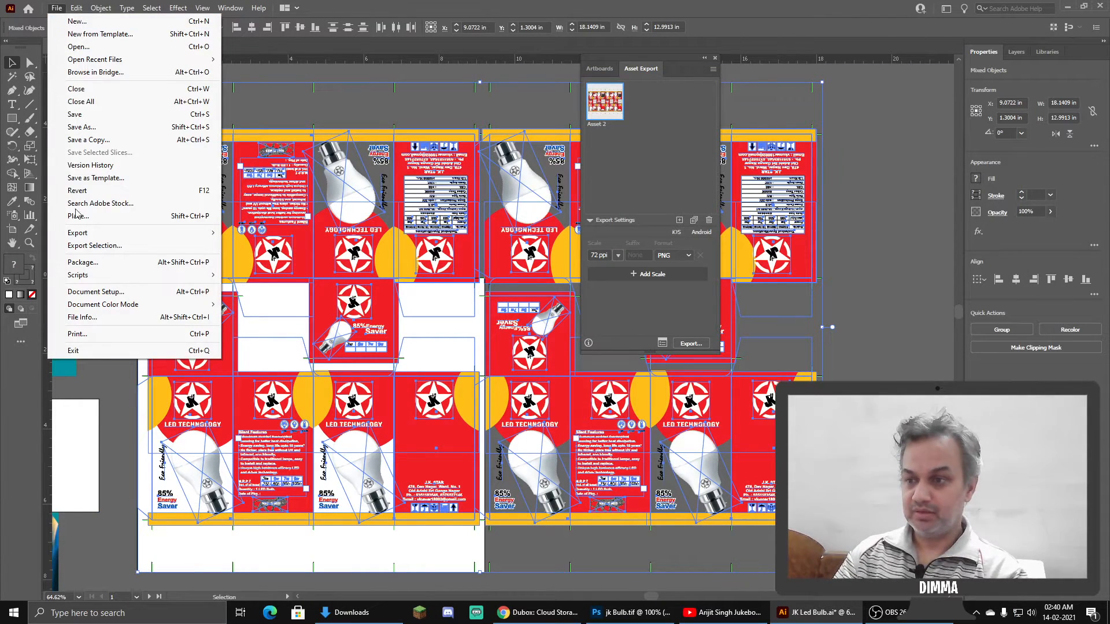
pyautogui.click(84, 127)
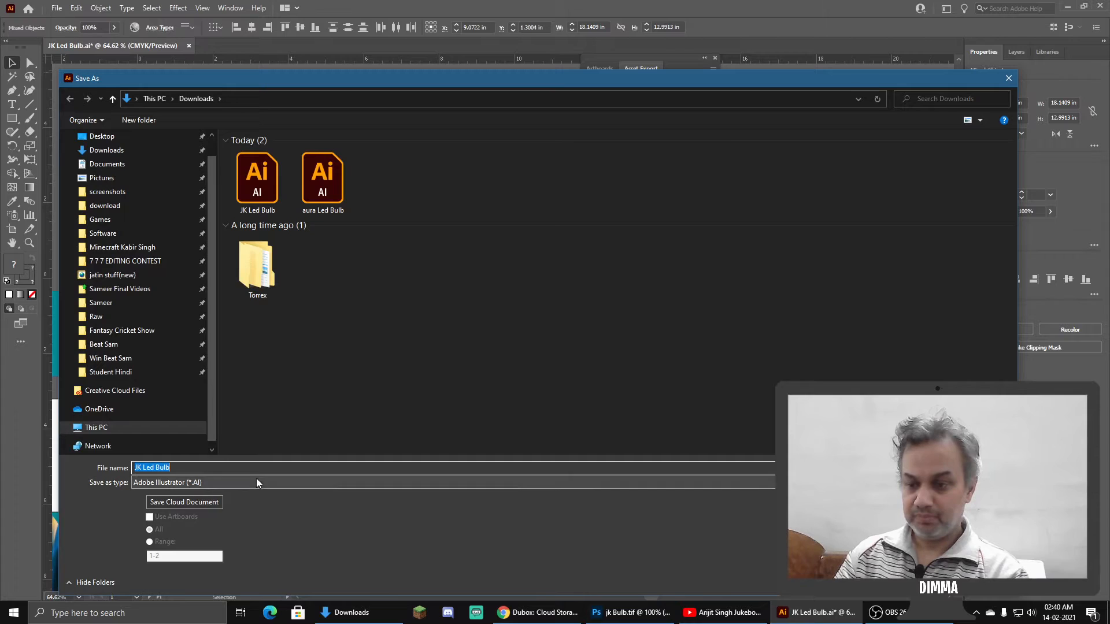
pyautogui.click(256, 481)
pyautogui.click(240, 517)
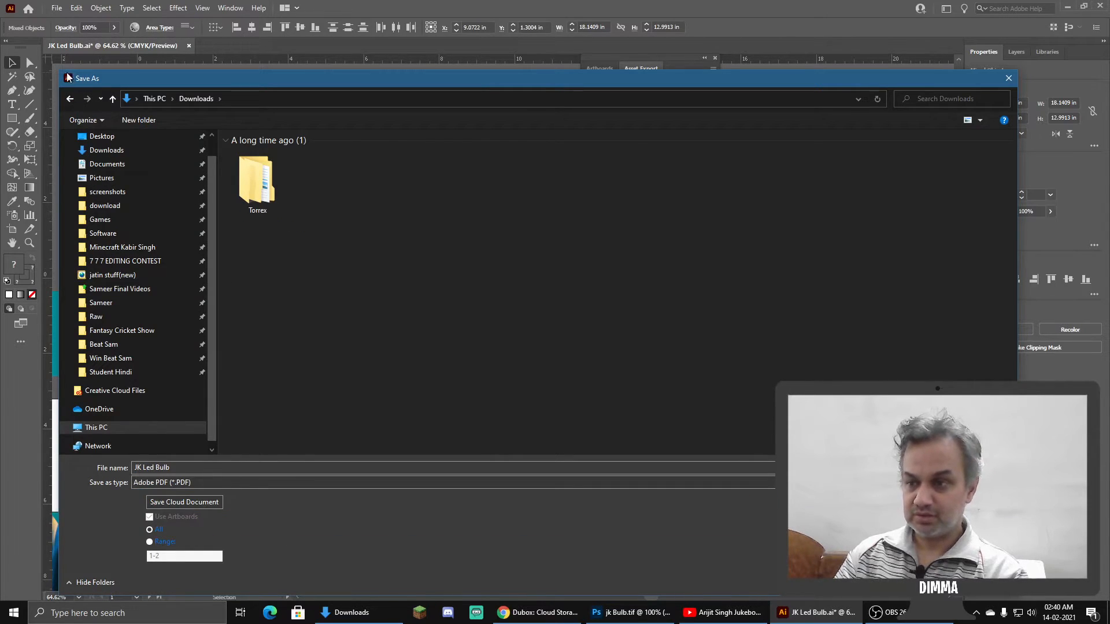
pyautogui.moveTo(60, 69); pyautogui.dragTo(228, 99)
pyautogui.moveTo(368, 110); pyautogui.dragTo(256, 81)
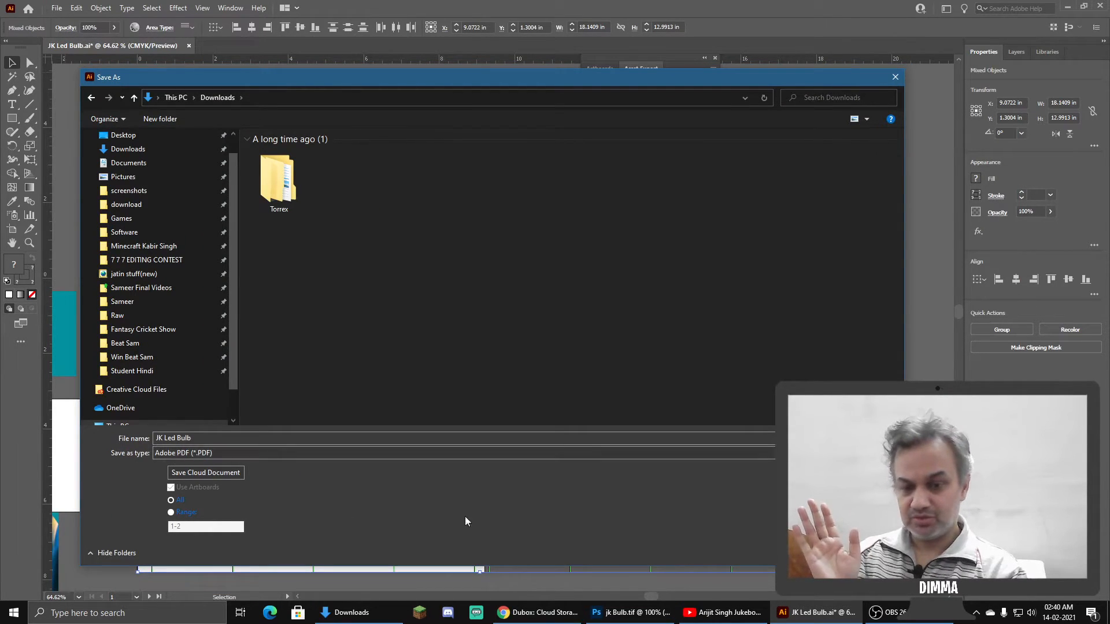
pyautogui.click(126, 136)
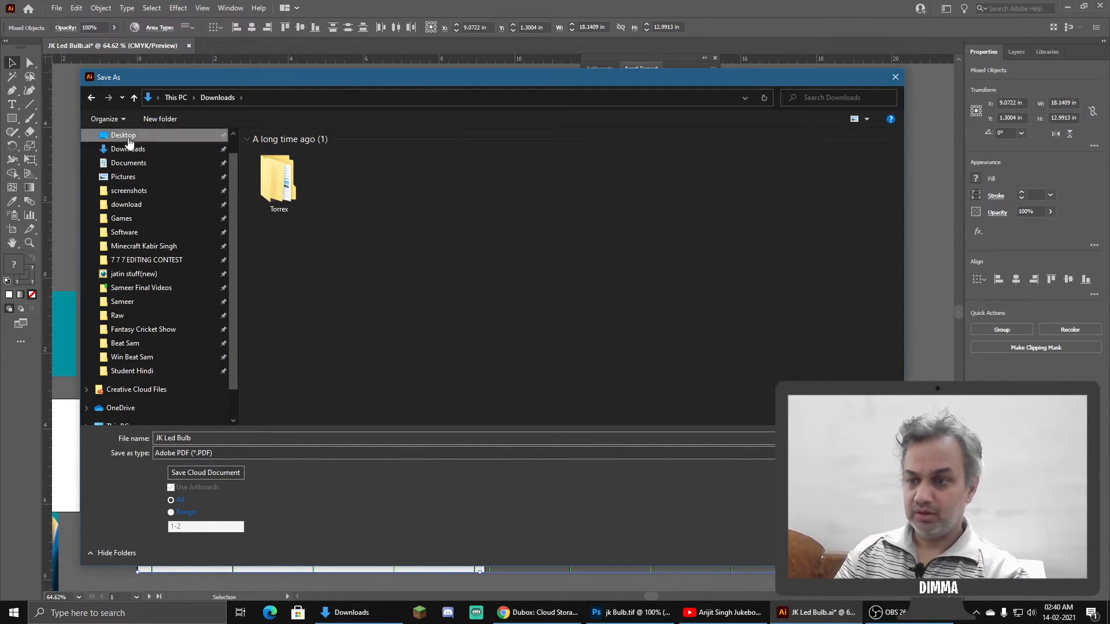
pyautogui.press('Escape')
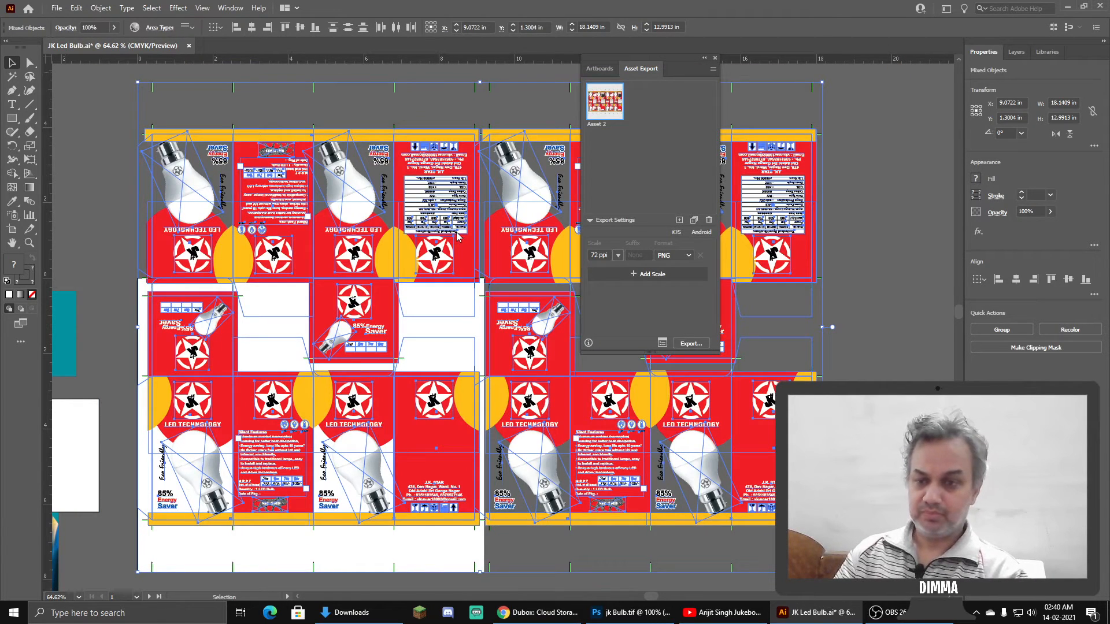
# Choose the [Press Quality] preset in the Adobe PDF settings and save the PDF.
pyautogui.moveTo(531, 83); pyautogui.dragTo(317, 80)
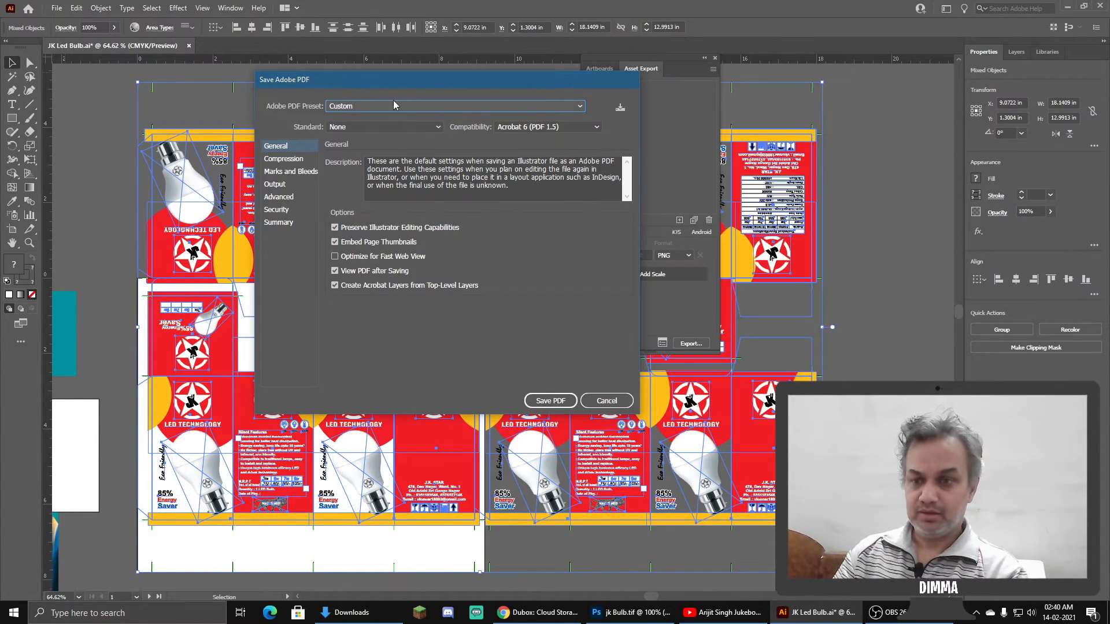
pyautogui.click(388, 104)
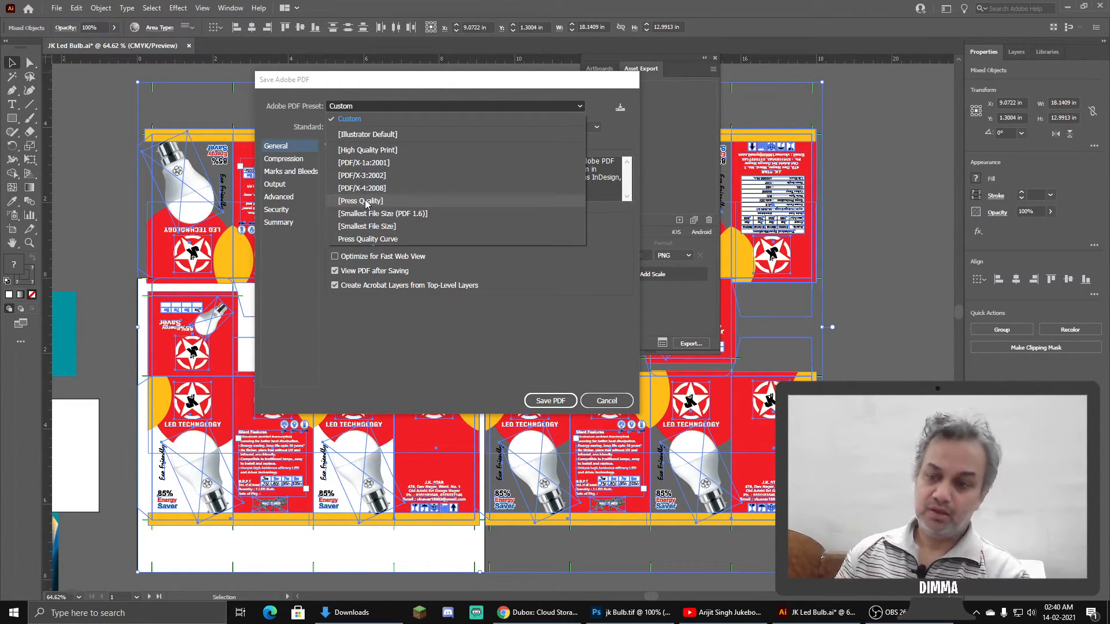
pyautogui.click(414, 203)
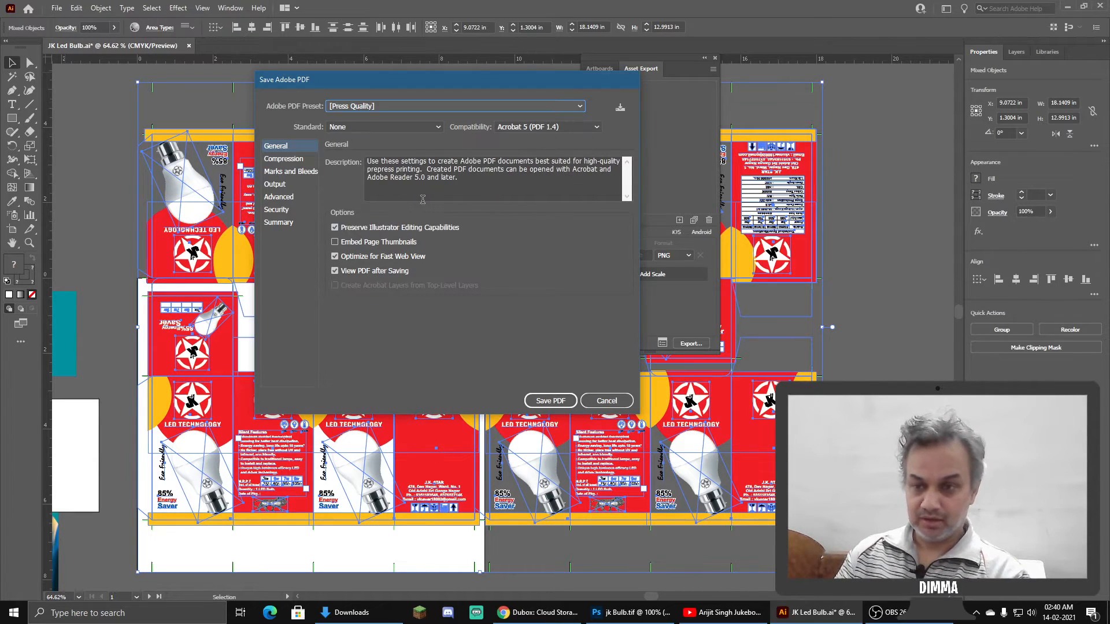
pyautogui.moveTo(365, 79); pyautogui.dragTo(330, 104)
pyautogui.click(365, 131)
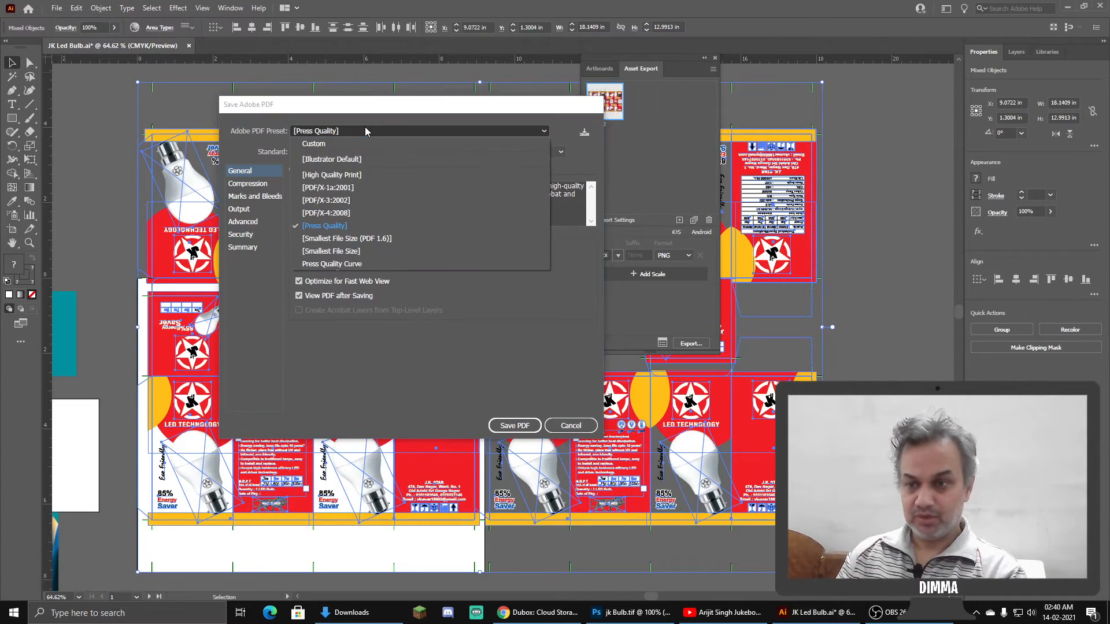
pyautogui.click(338, 227)
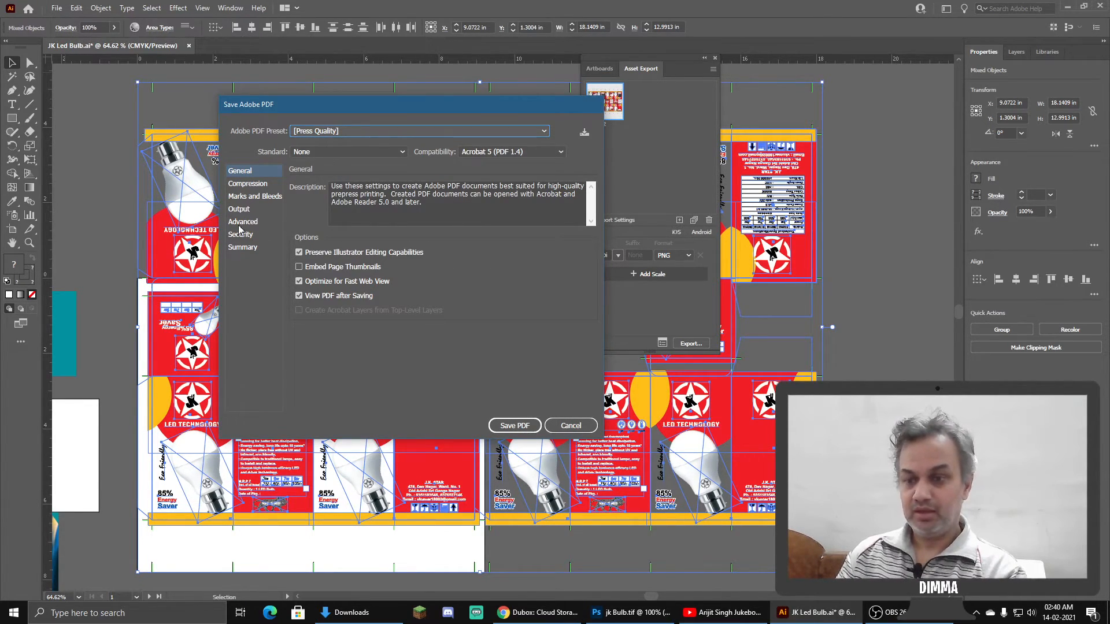
pyautogui.click(515, 426)
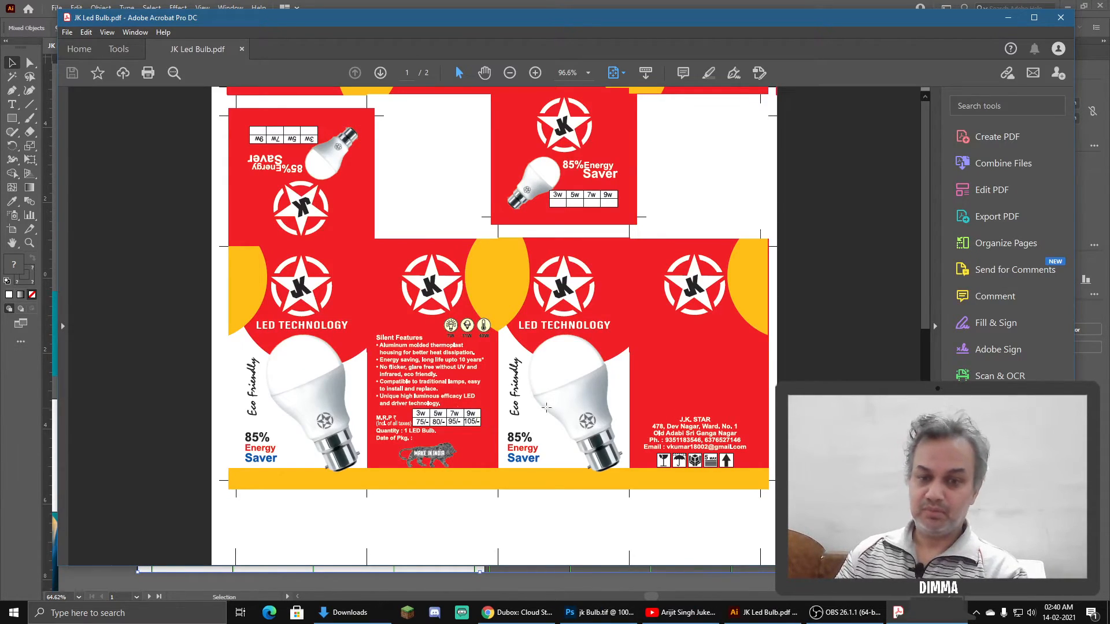
# Compare the exported PDF in Acrobat with the nested layouts in Illustrator, moving the Asset Export panel clear of the artwork.
pyautogui.click(934, 326)
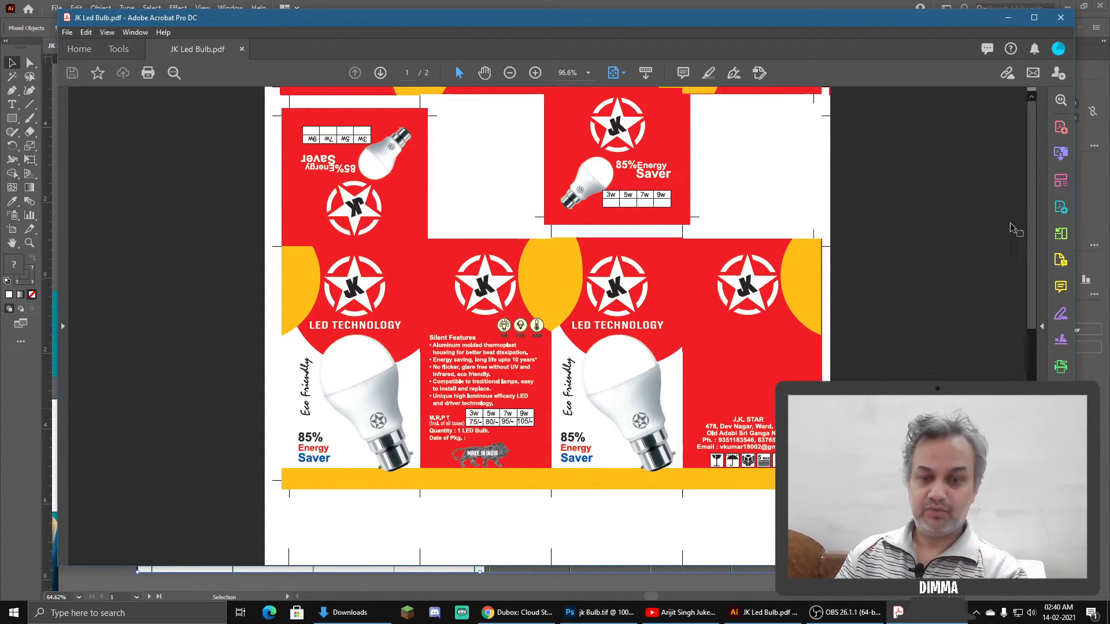
pyautogui.hotkey('alt', 'Tab')
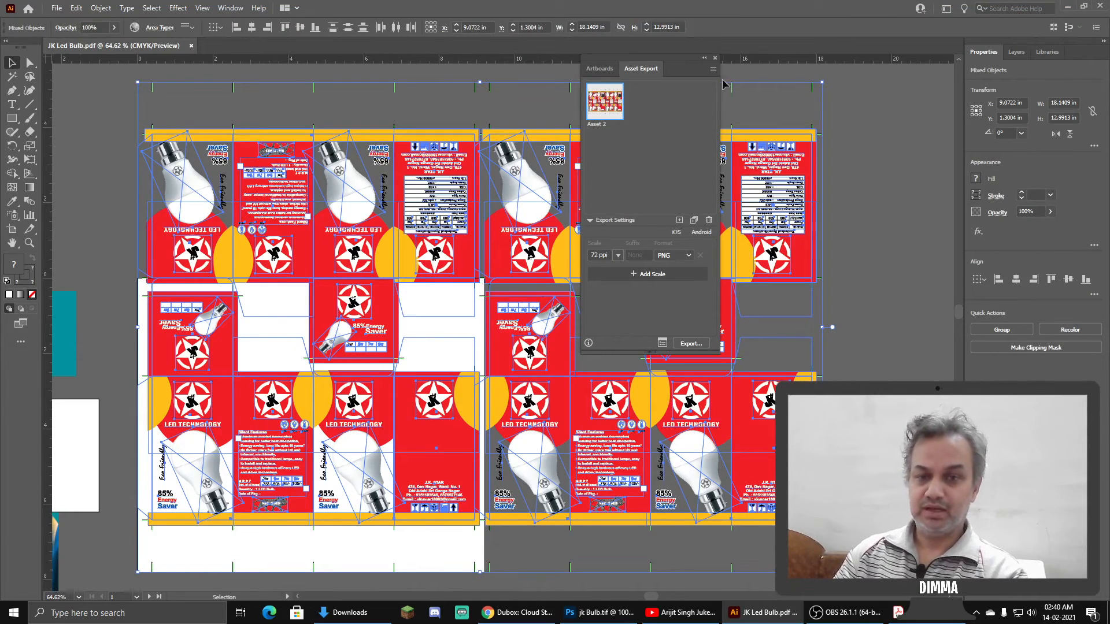
pyautogui.moveTo(681, 59); pyautogui.dragTo(926, 95)
pyautogui.moveTo(245, 279); pyautogui.dragTo(321, 220)
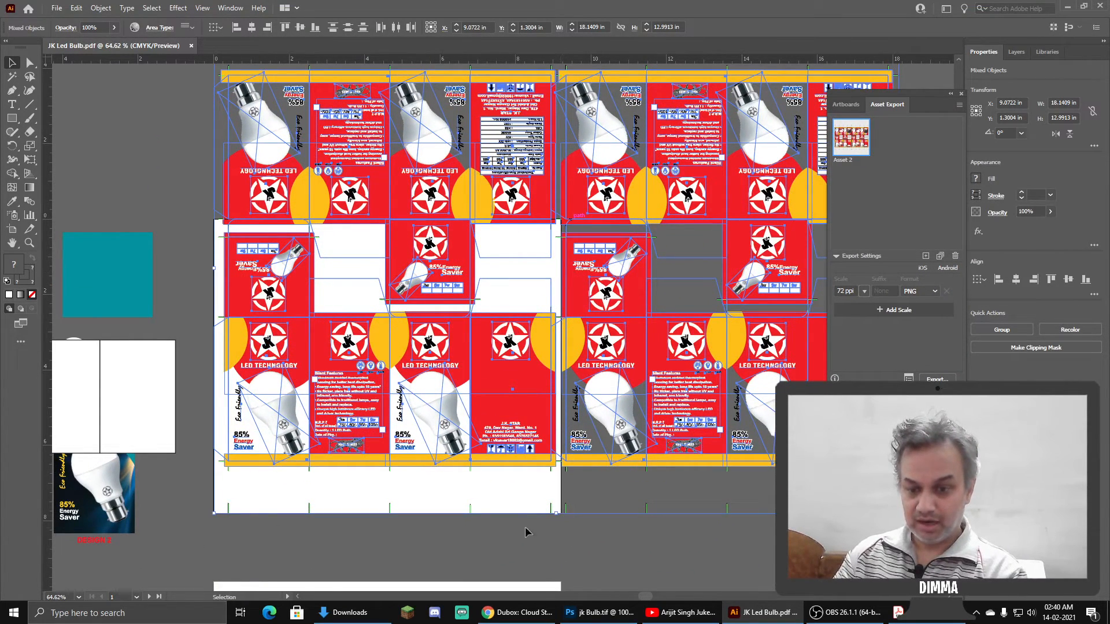
pyautogui.hotkey('alt', 'Tab')
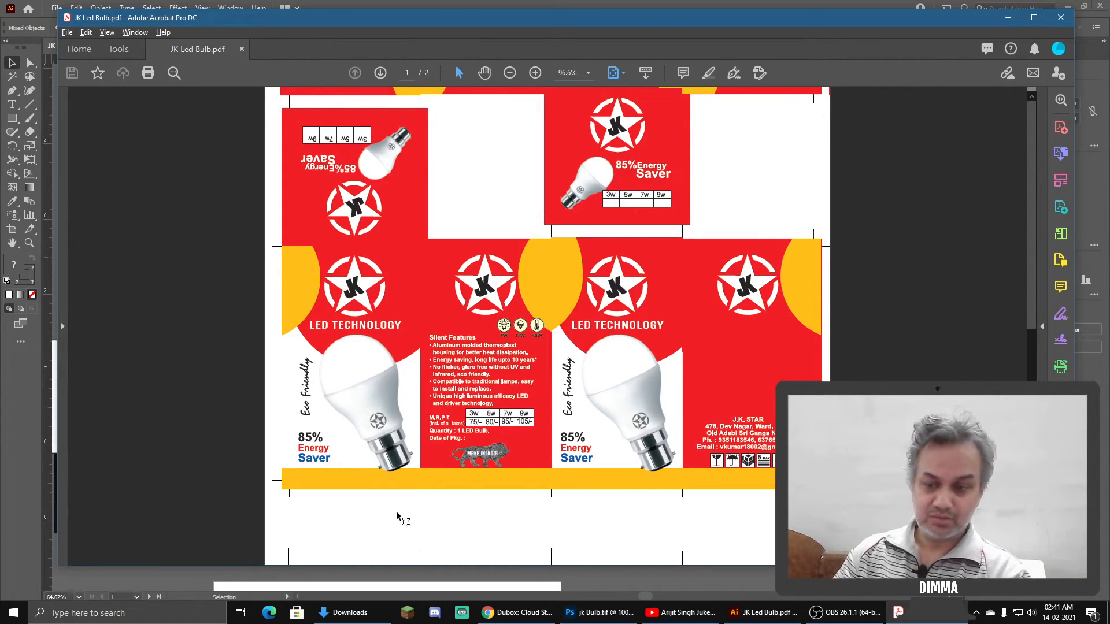
pyautogui.hotkey('alt', 'Tab')
# Try to fit the artboard around the four selected box layouts.
pyautogui.hotkey('ctrl', 'a')
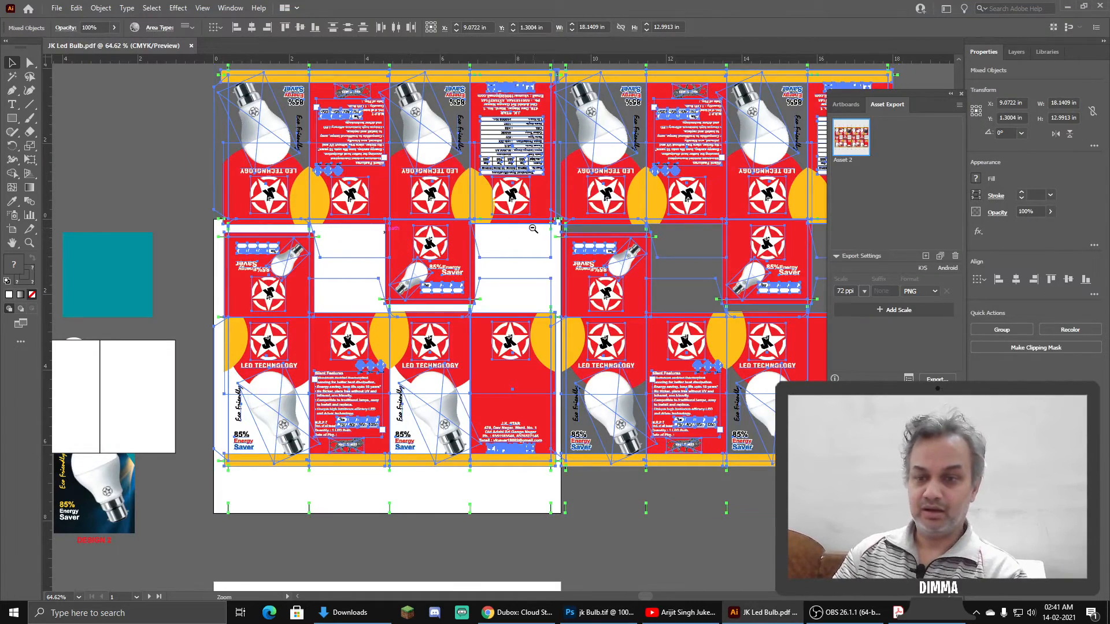
pyautogui.hotkey('ctrl', '-')
pyautogui.hotkey('ctrl', 'shift', 'f')
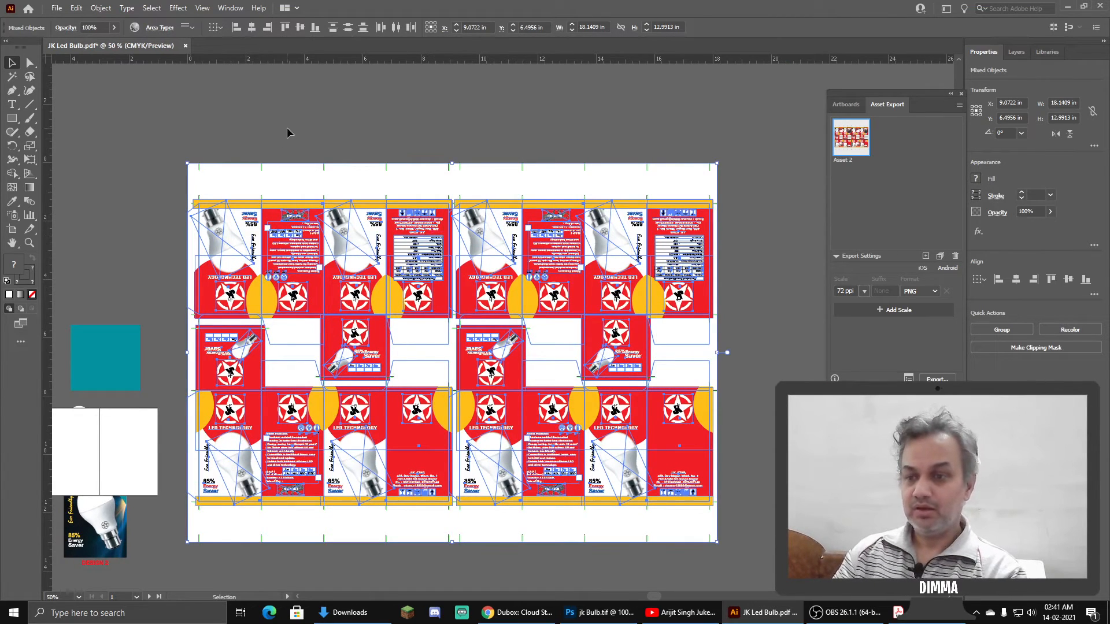
pyautogui.click(208, 134)
pyautogui.hotkey('ctrl', 'z')
pyautogui.click(188, 132)
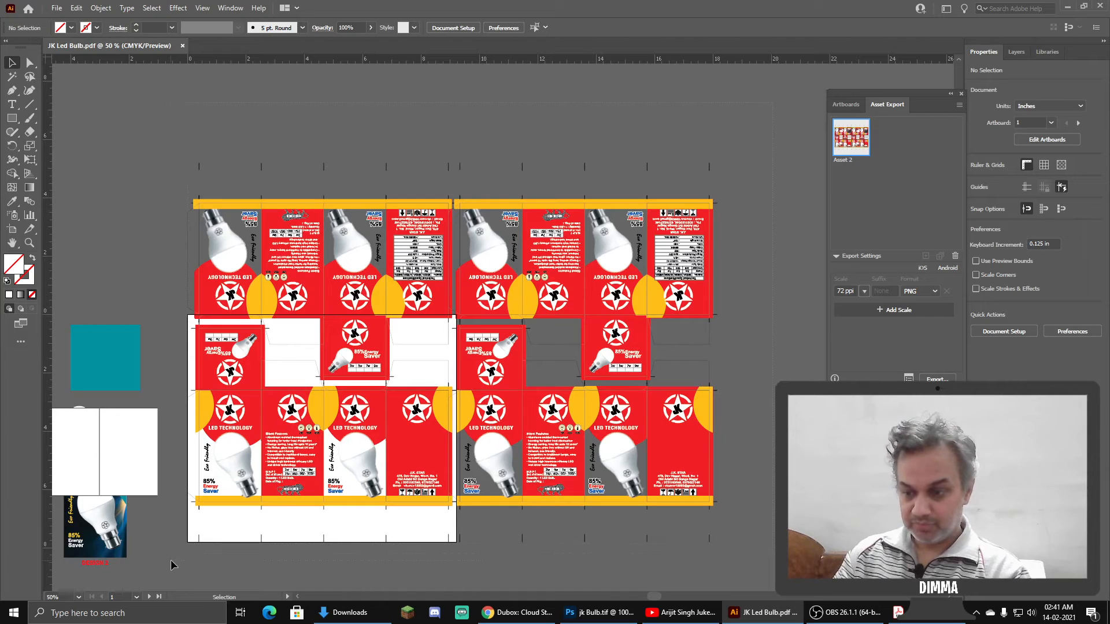
# Select the four nested box layouts again, fit the artboard to the selected art, and clear the selection.
pyautogui.hotkey('ctrl', 'a')
pyautogui.click(93, 8)
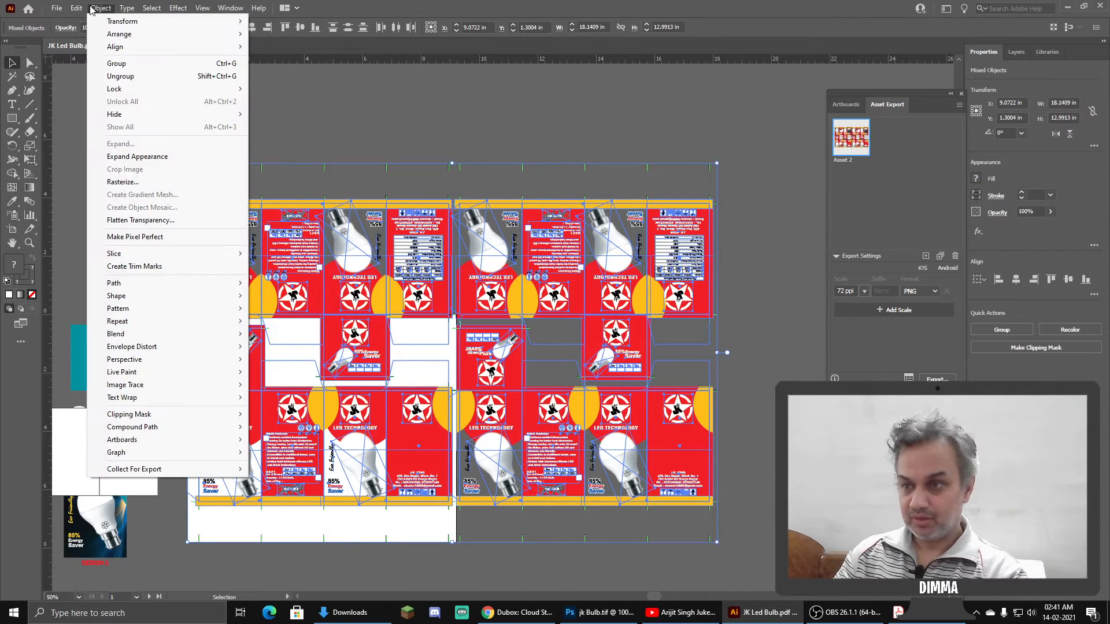
pyautogui.moveTo(153, 443)
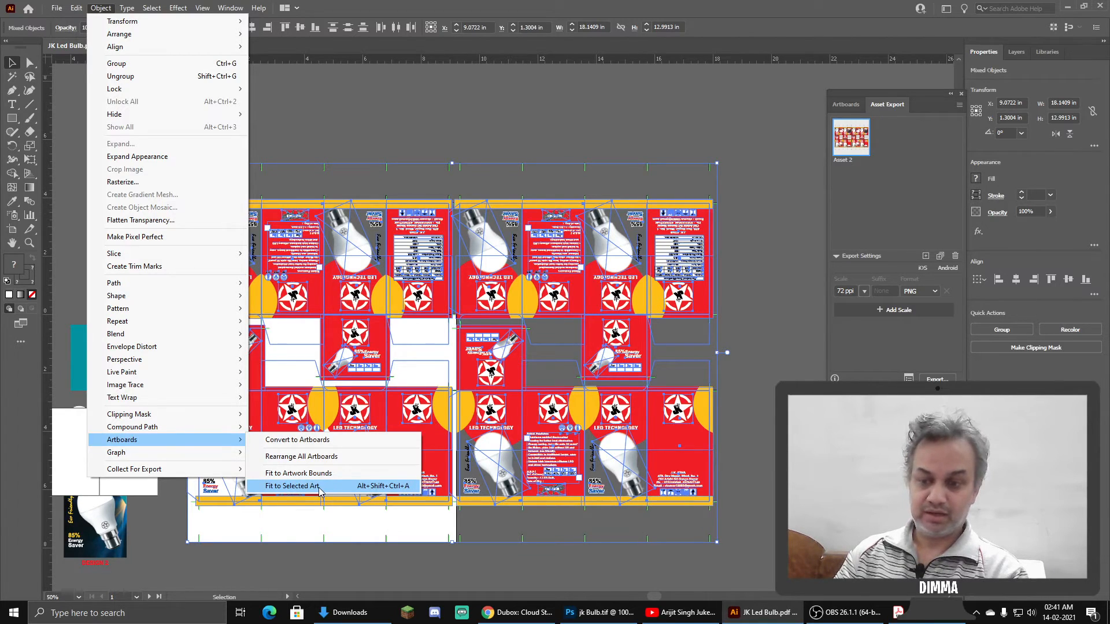
pyautogui.click(292, 486)
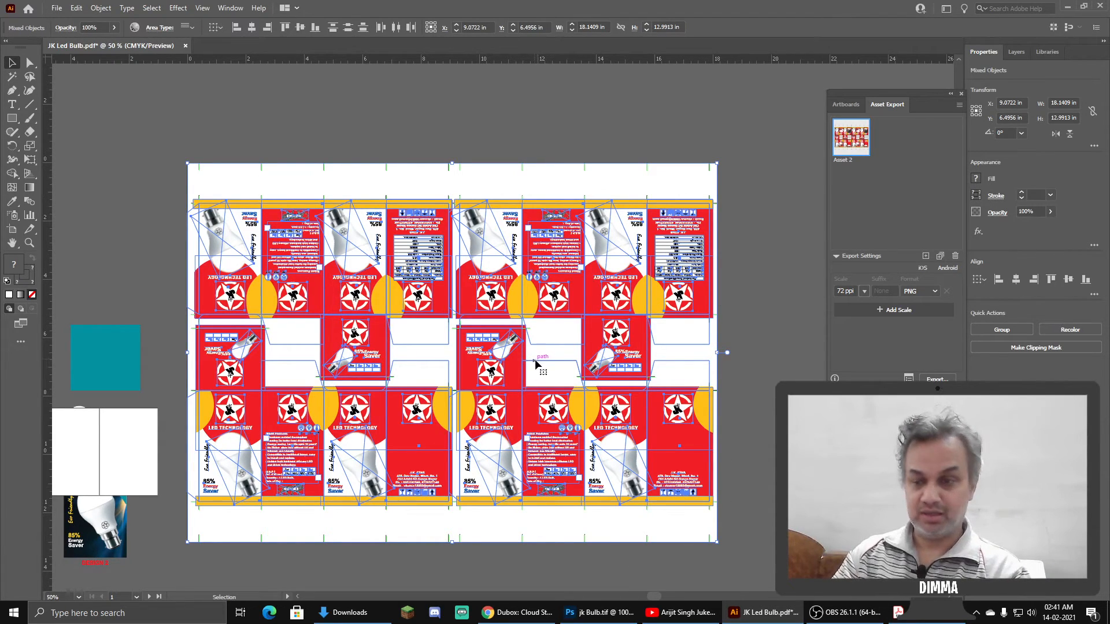
pyautogui.click(161, 116)
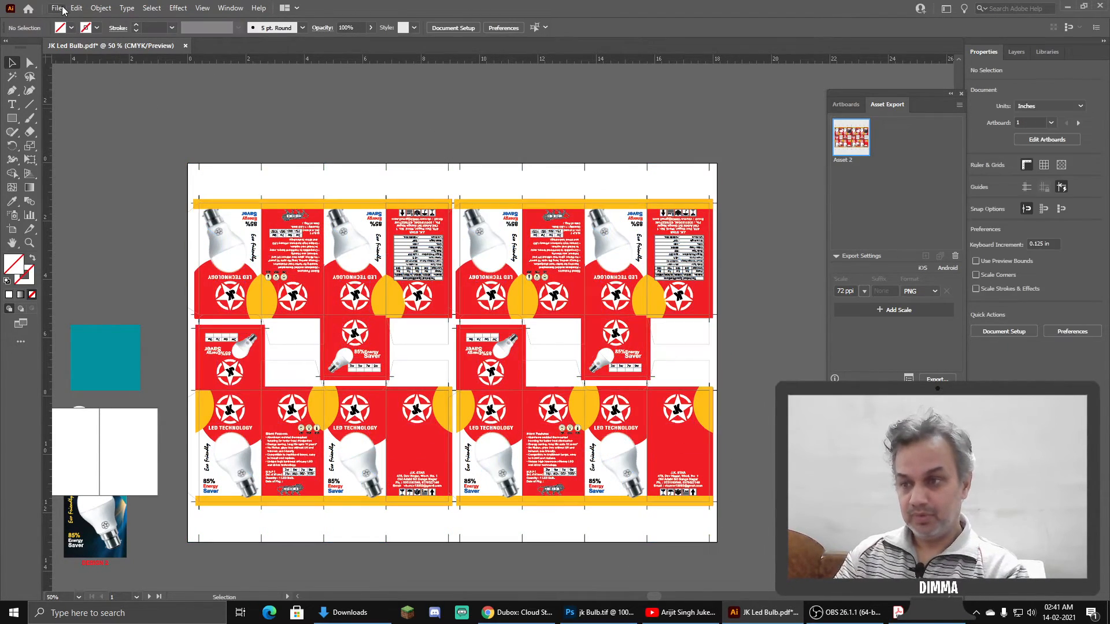
# Try to save the document as an Adobe PDF on the Desktop, replacing the existing JK Led Bulb file.
pyautogui.click(56, 8)
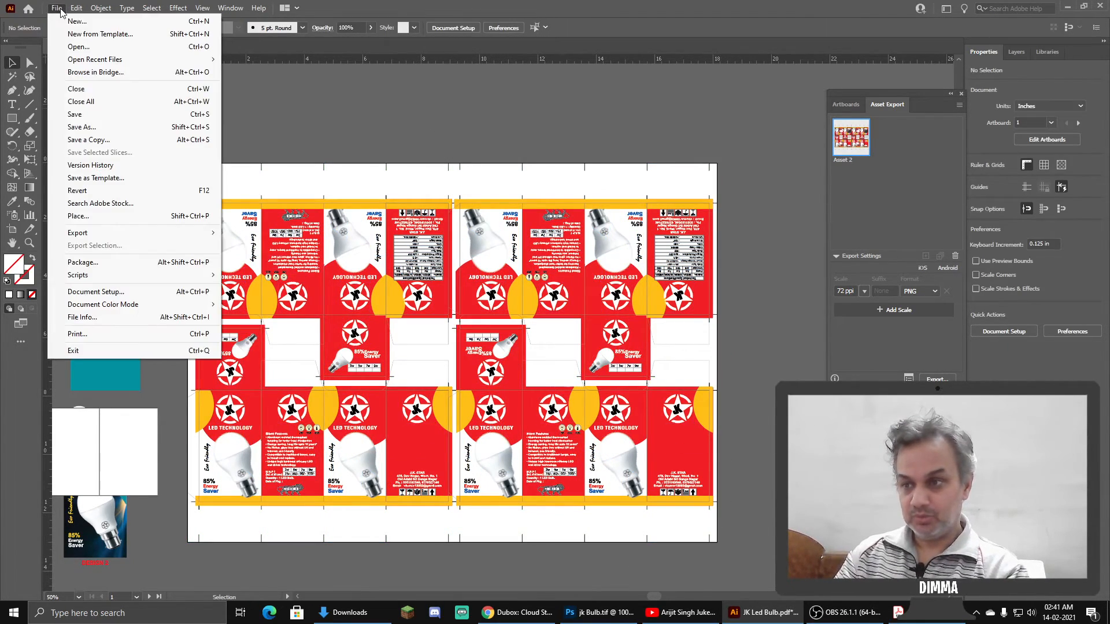
pyautogui.click(87, 127)
pyautogui.click(318, 454)
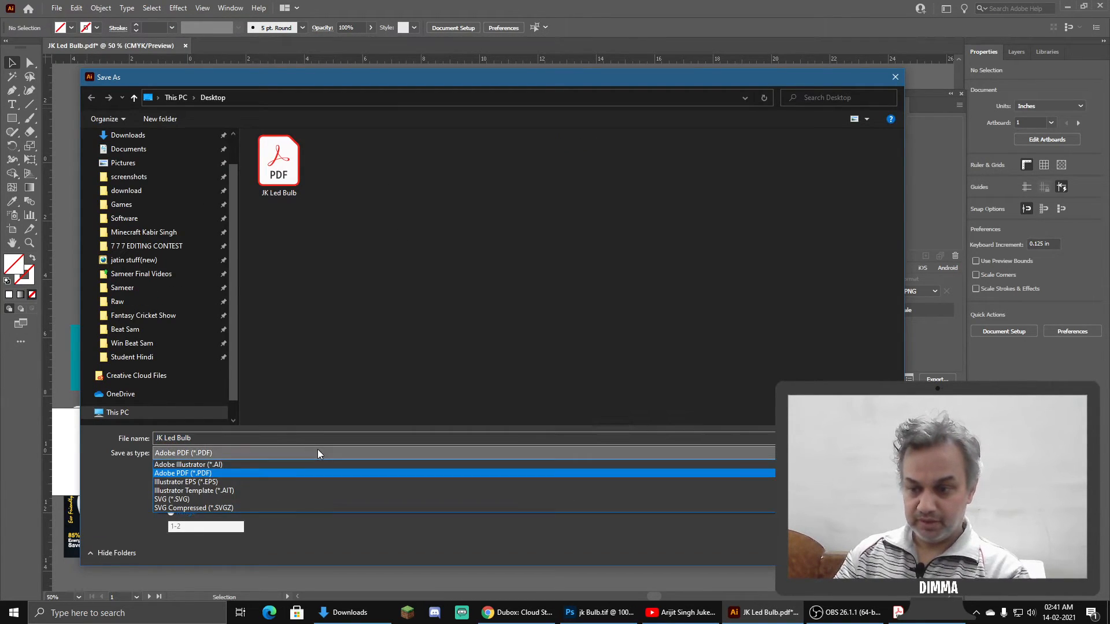
pyautogui.click(278, 470)
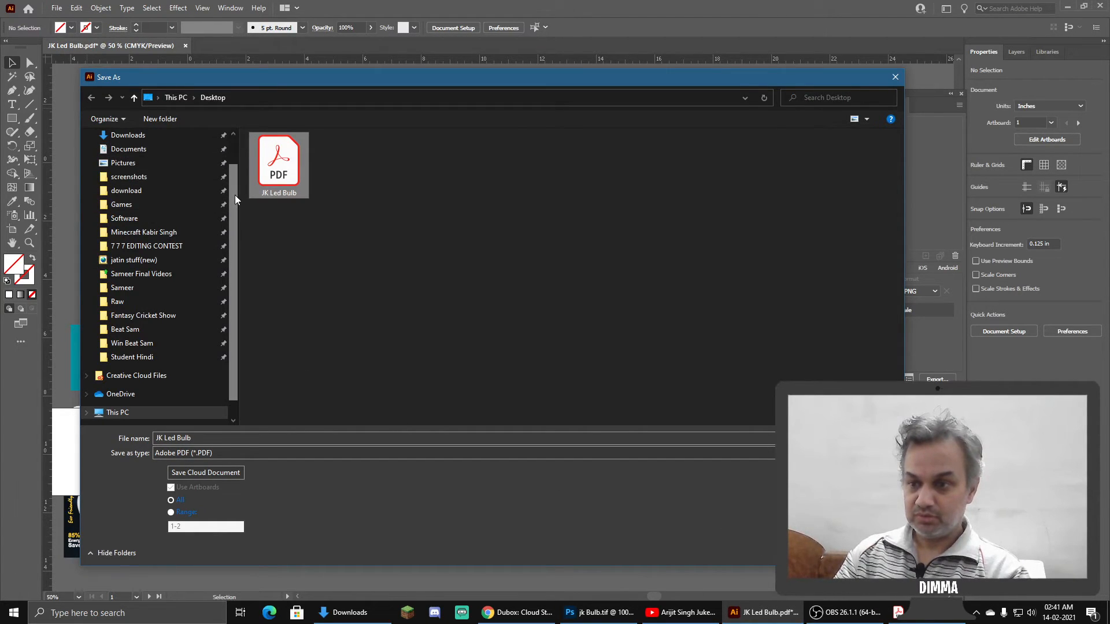
pyautogui.scroll(1, 235, 196)
pyautogui.click(148, 155)
pyautogui.press('Return')
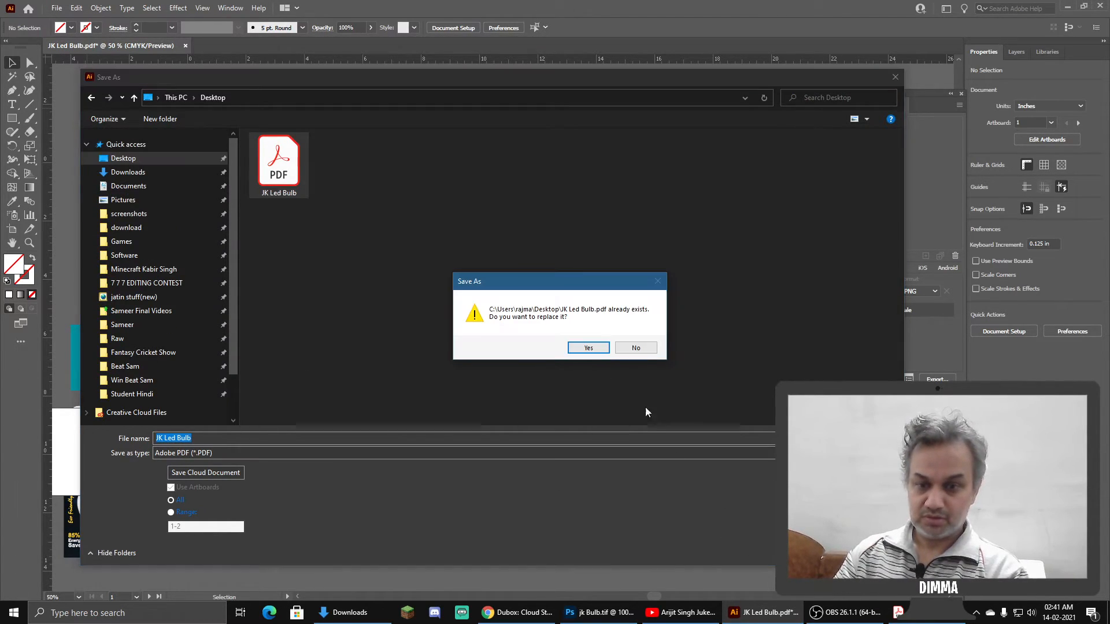
pyautogui.click(588, 347)
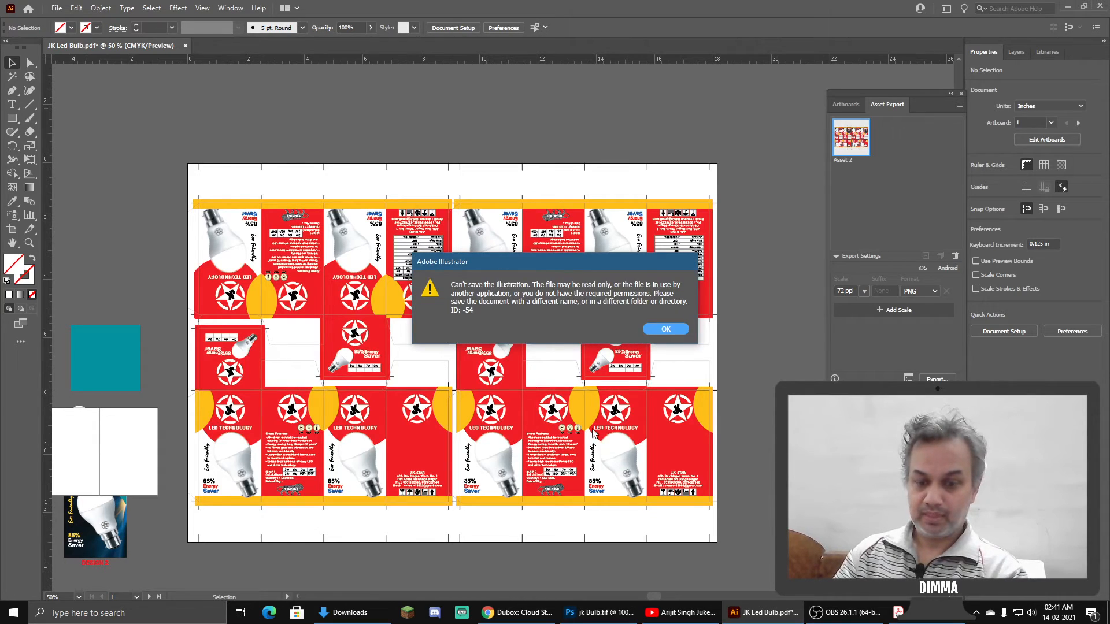
# Close the JK Led Bulb PDF in Acrobat and dismiss the save error in Illustrator.
pyautogui.click(899, 612)
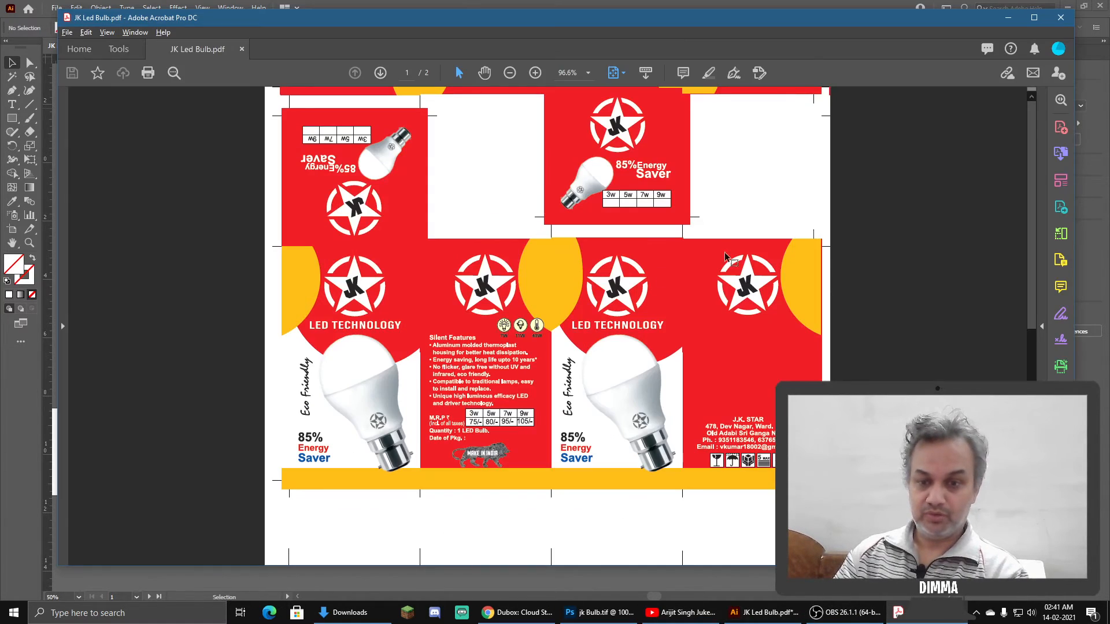
pyautogui.hotkey('ctrl', 'w')
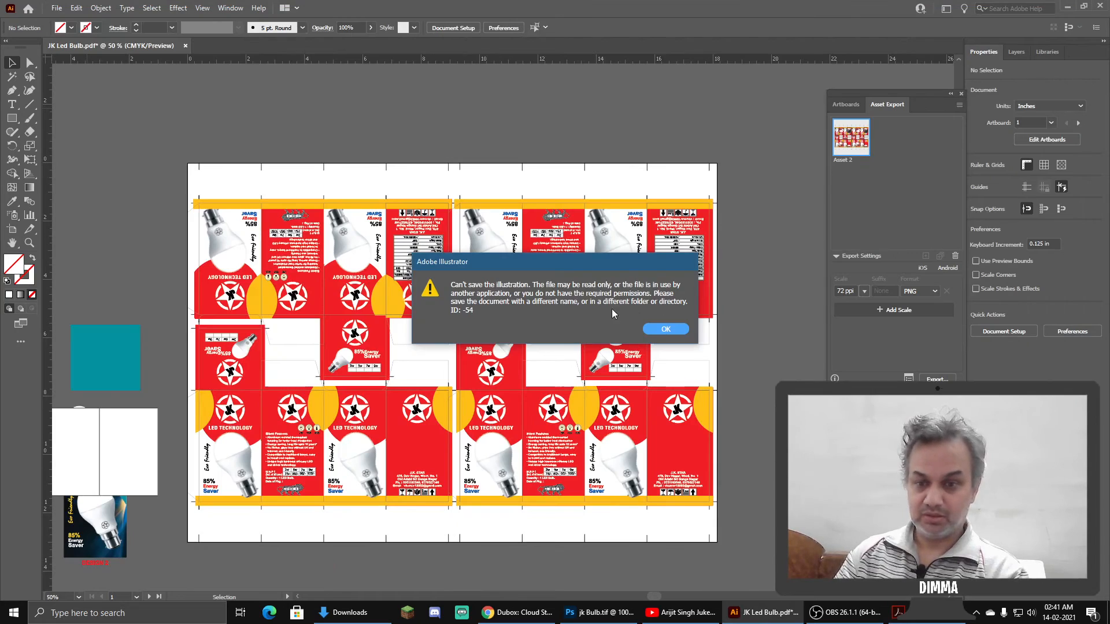
pyautogui.click(665, 329)
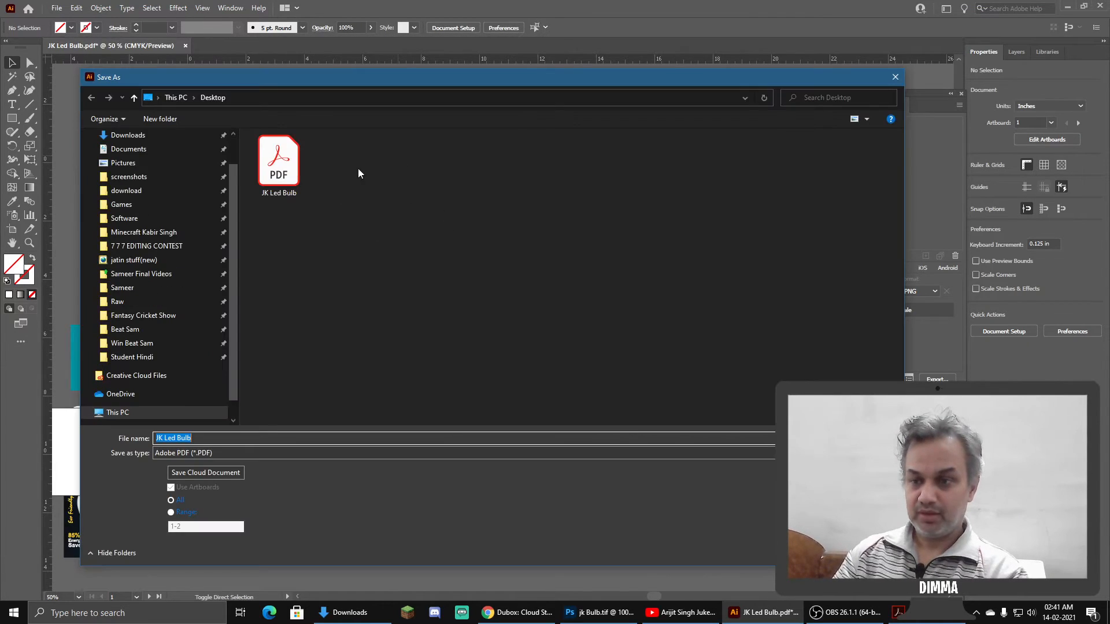
# Save over the existing JK Led Bulb PDF on the Desktop, confirming the replacement and the PDF settings.
pyautogui.click(278, 173)
pyautogui.doubleClick(301, 178)
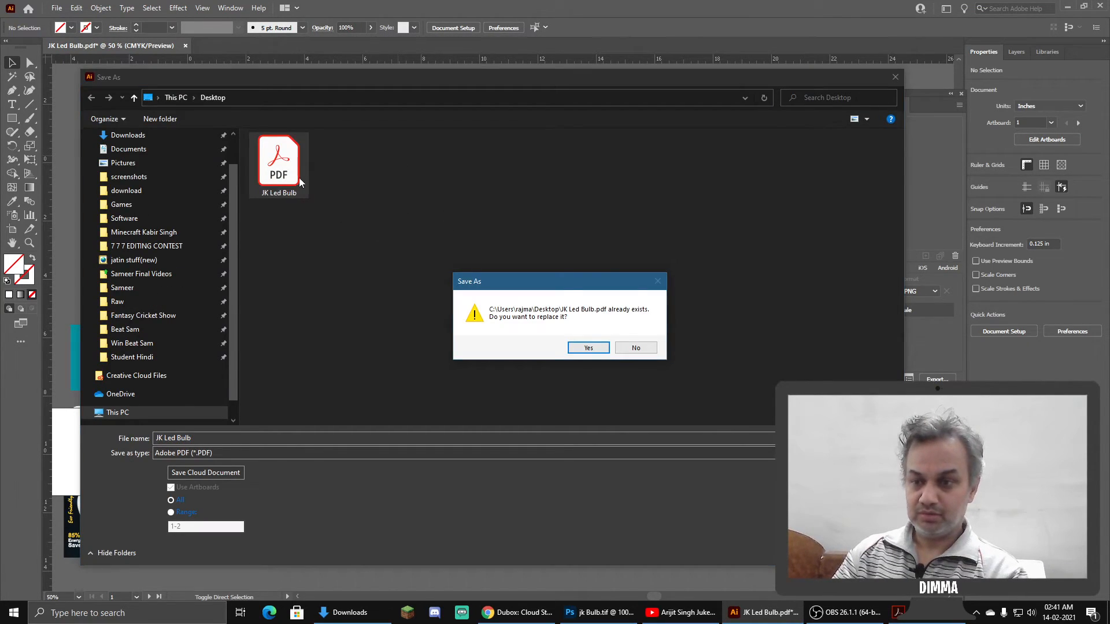
pyautogui.click(588, 348)
pyautogui.click(346, 130)
pyautogui.click(514, 426)
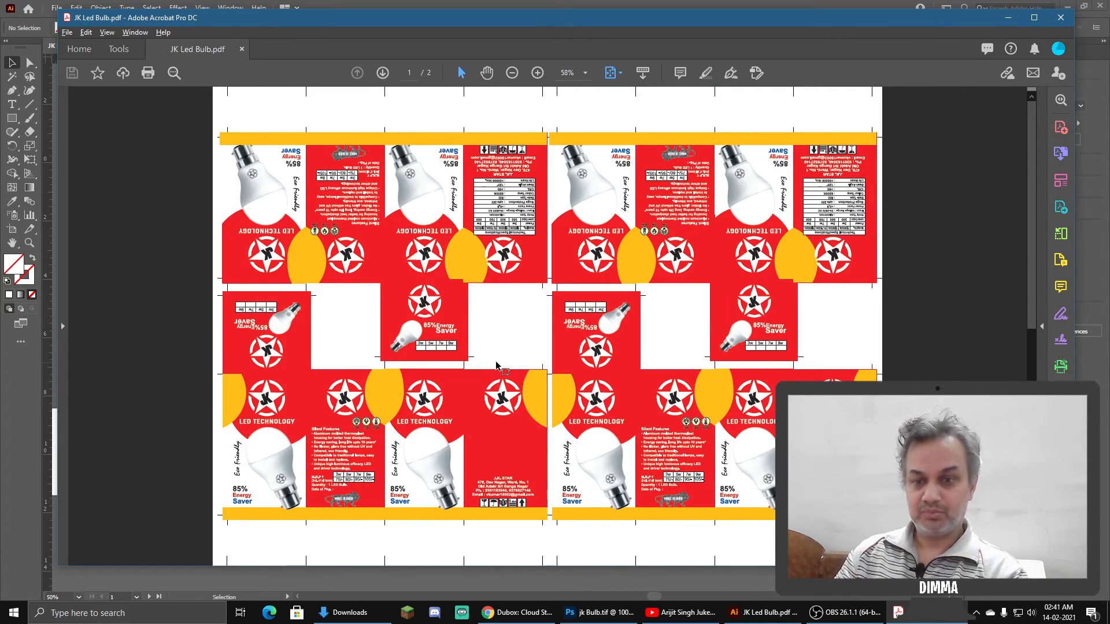
# Compare the saved PDF in Acrobat with the nested box layouts in Illustrator, and close the PDF.
pyautogui.hotkey('alt', 'Tab')
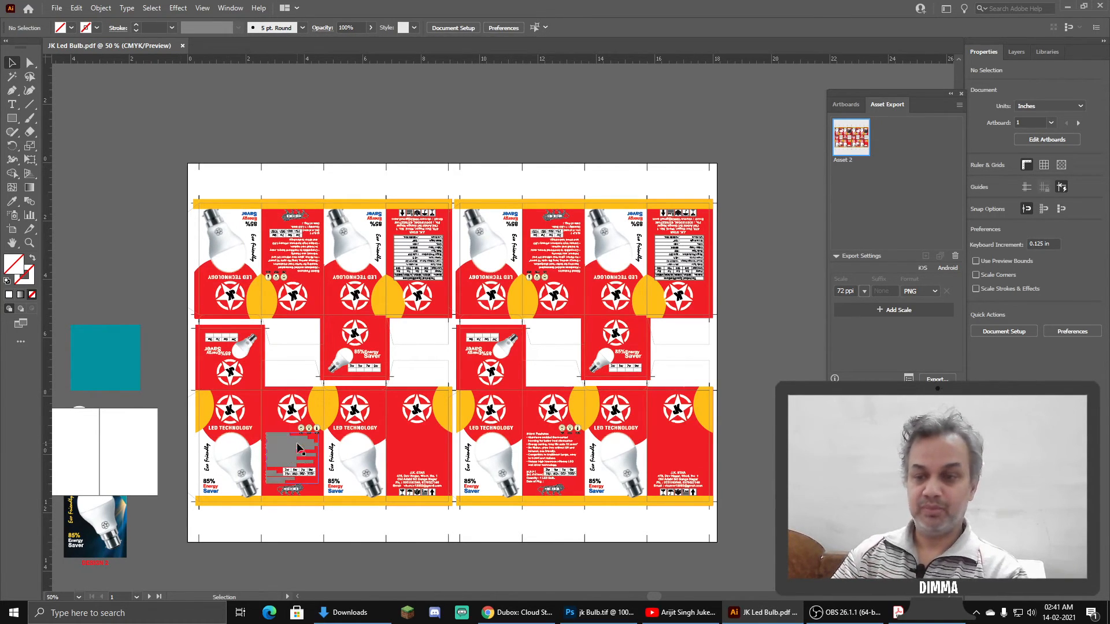
pyautogui.hotkey('alt', 'Tab')
pyautogui.hotkey('alt', 'Tab')
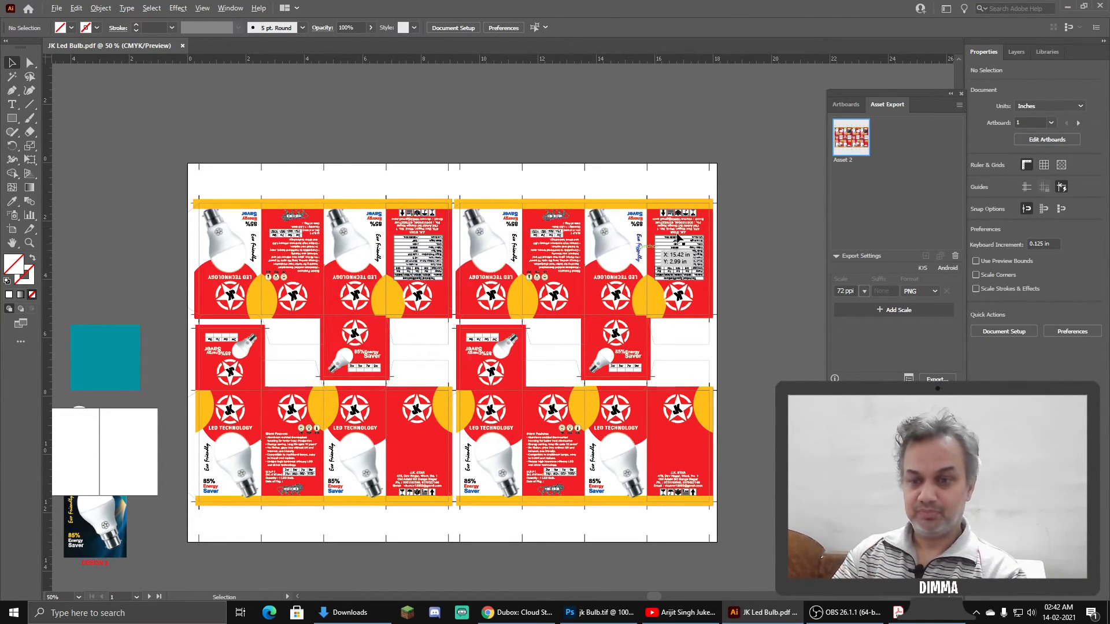
pyautogui.hotkey('alt', 'Tab')
pyautogui.hotkey('alt', 'Tab')
pyautogui.hotkey('alt', 'Tab')
pyautogui.hotkey('ctrl', 'w')
# Show the JK Led Bulb PDF file on the desktop and return to Illustrator.
pyautogui.press('super+d')
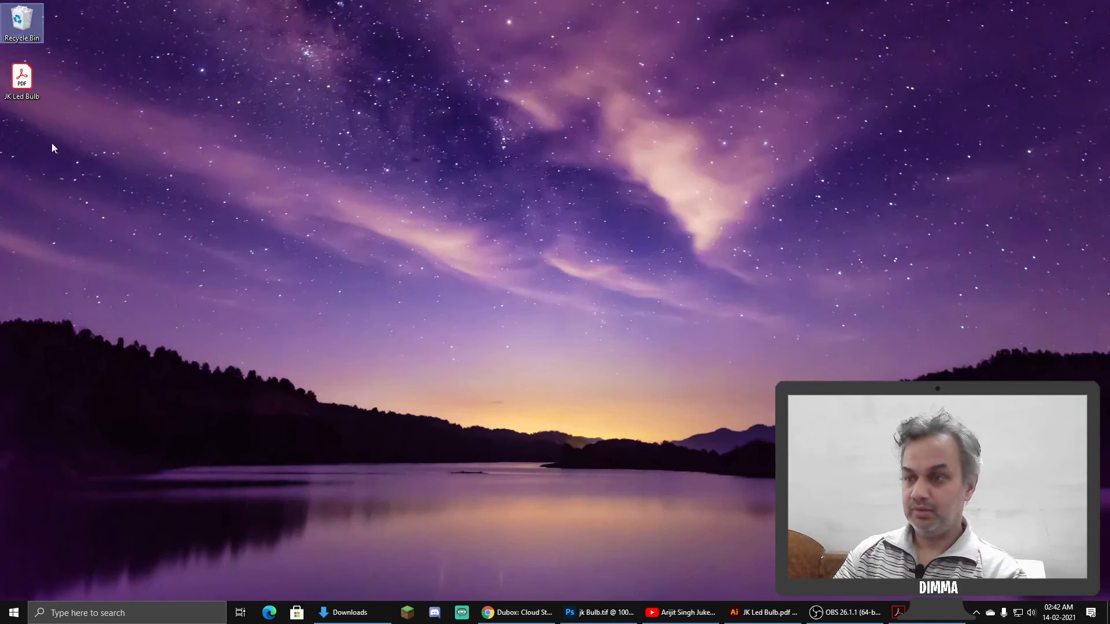
pyautogui.click(23, 95)
pyautogui.moveTo(161, 104); pyautogui.dragTo(25, 86)
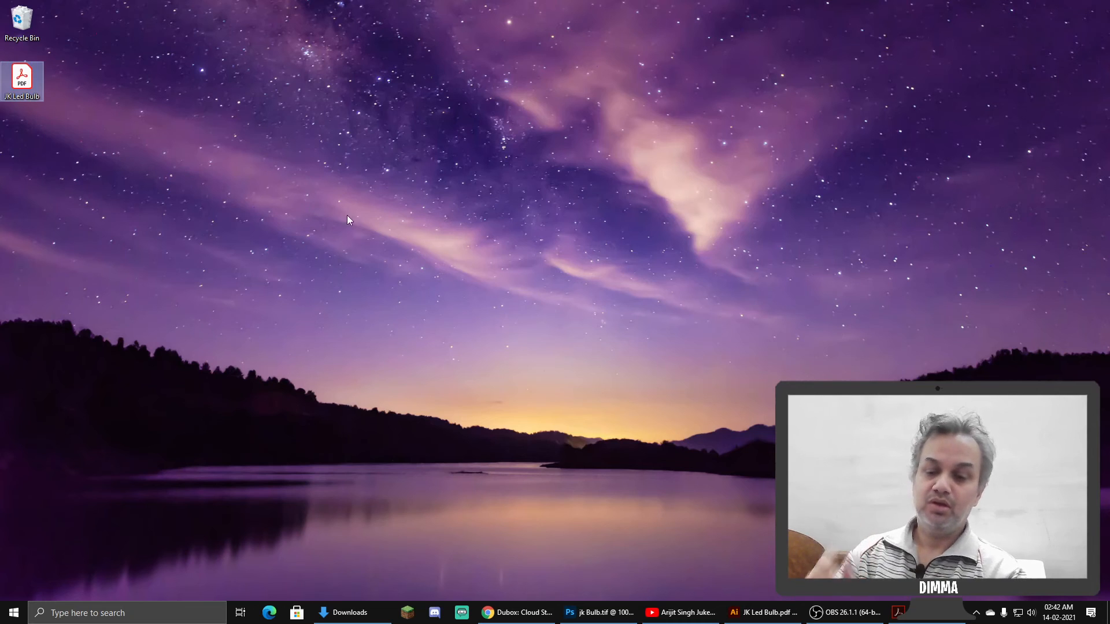
pyautogui.click(764, 613)
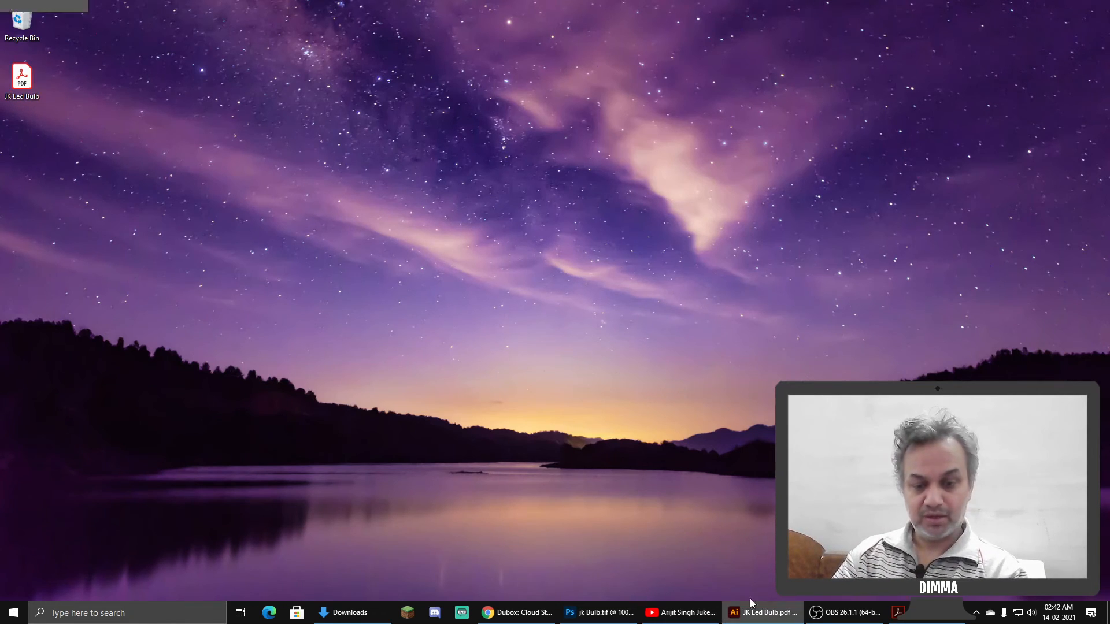